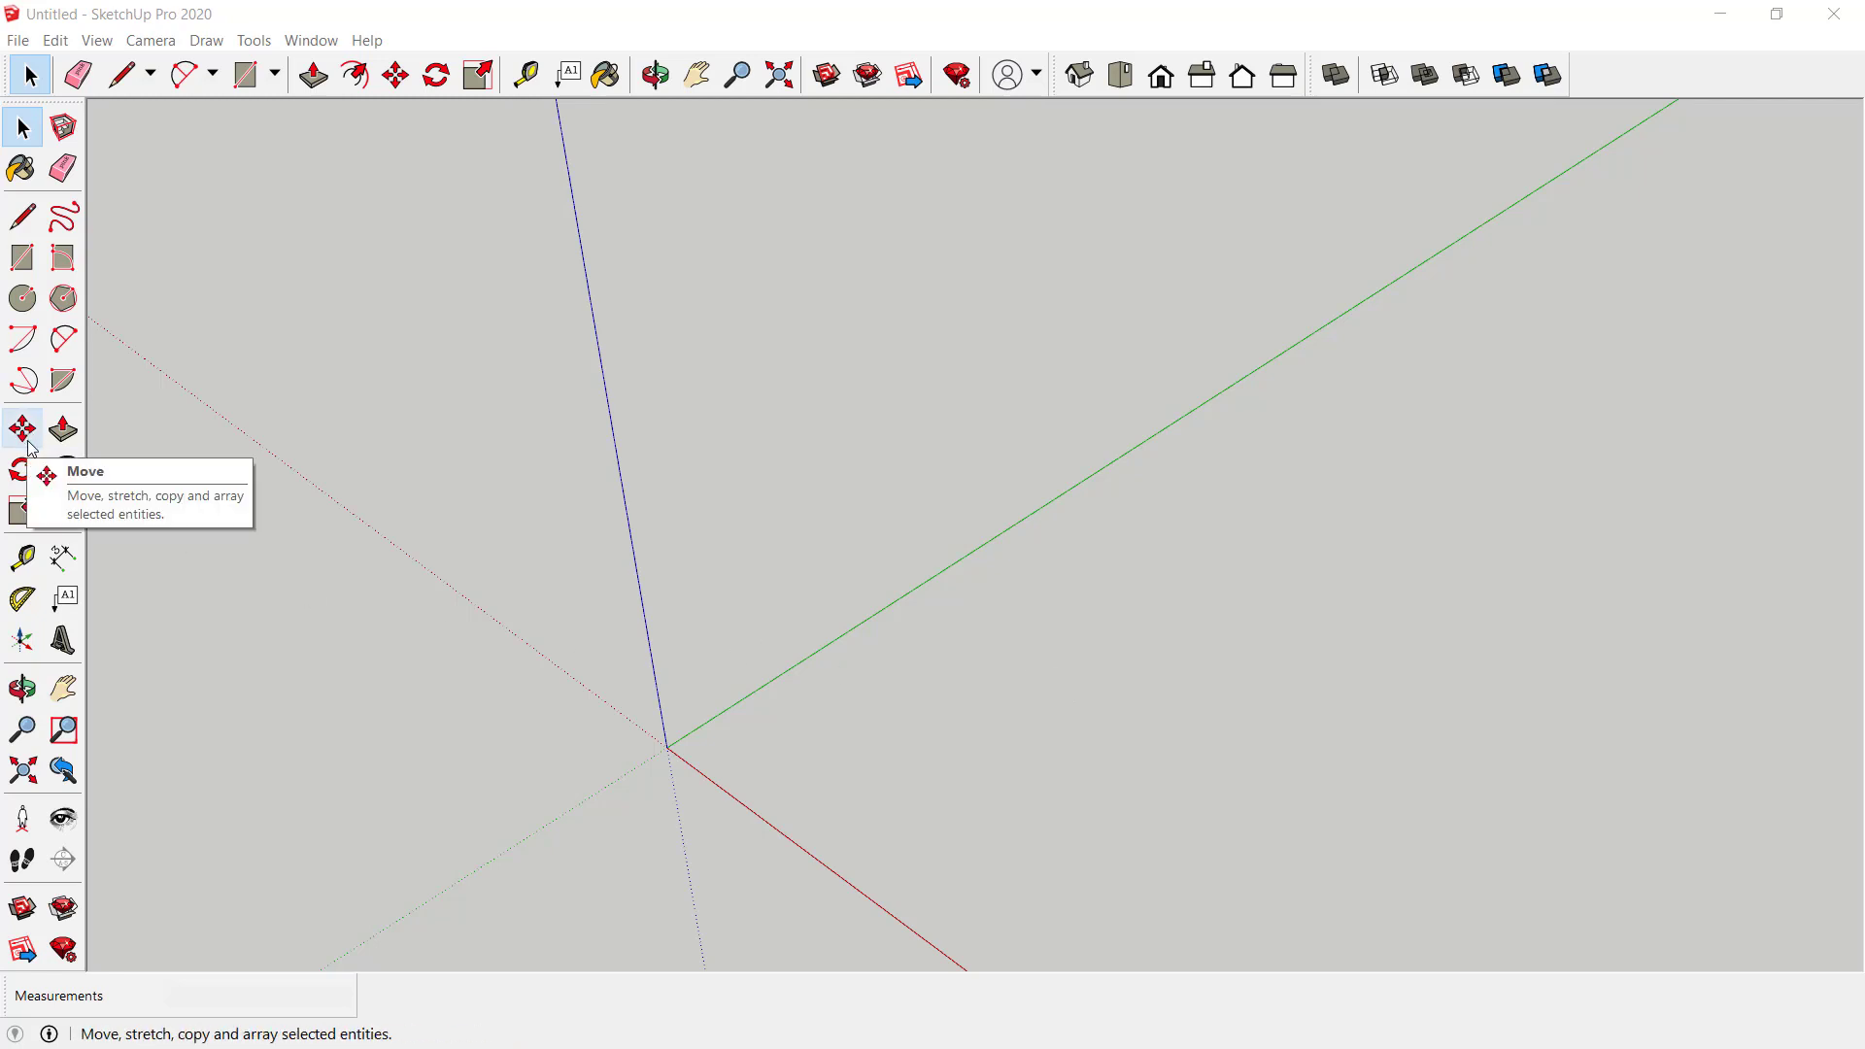
# - Draw a 500 × 500 cm square base on the ground beside the origin
pyautogui.click(23, 258)
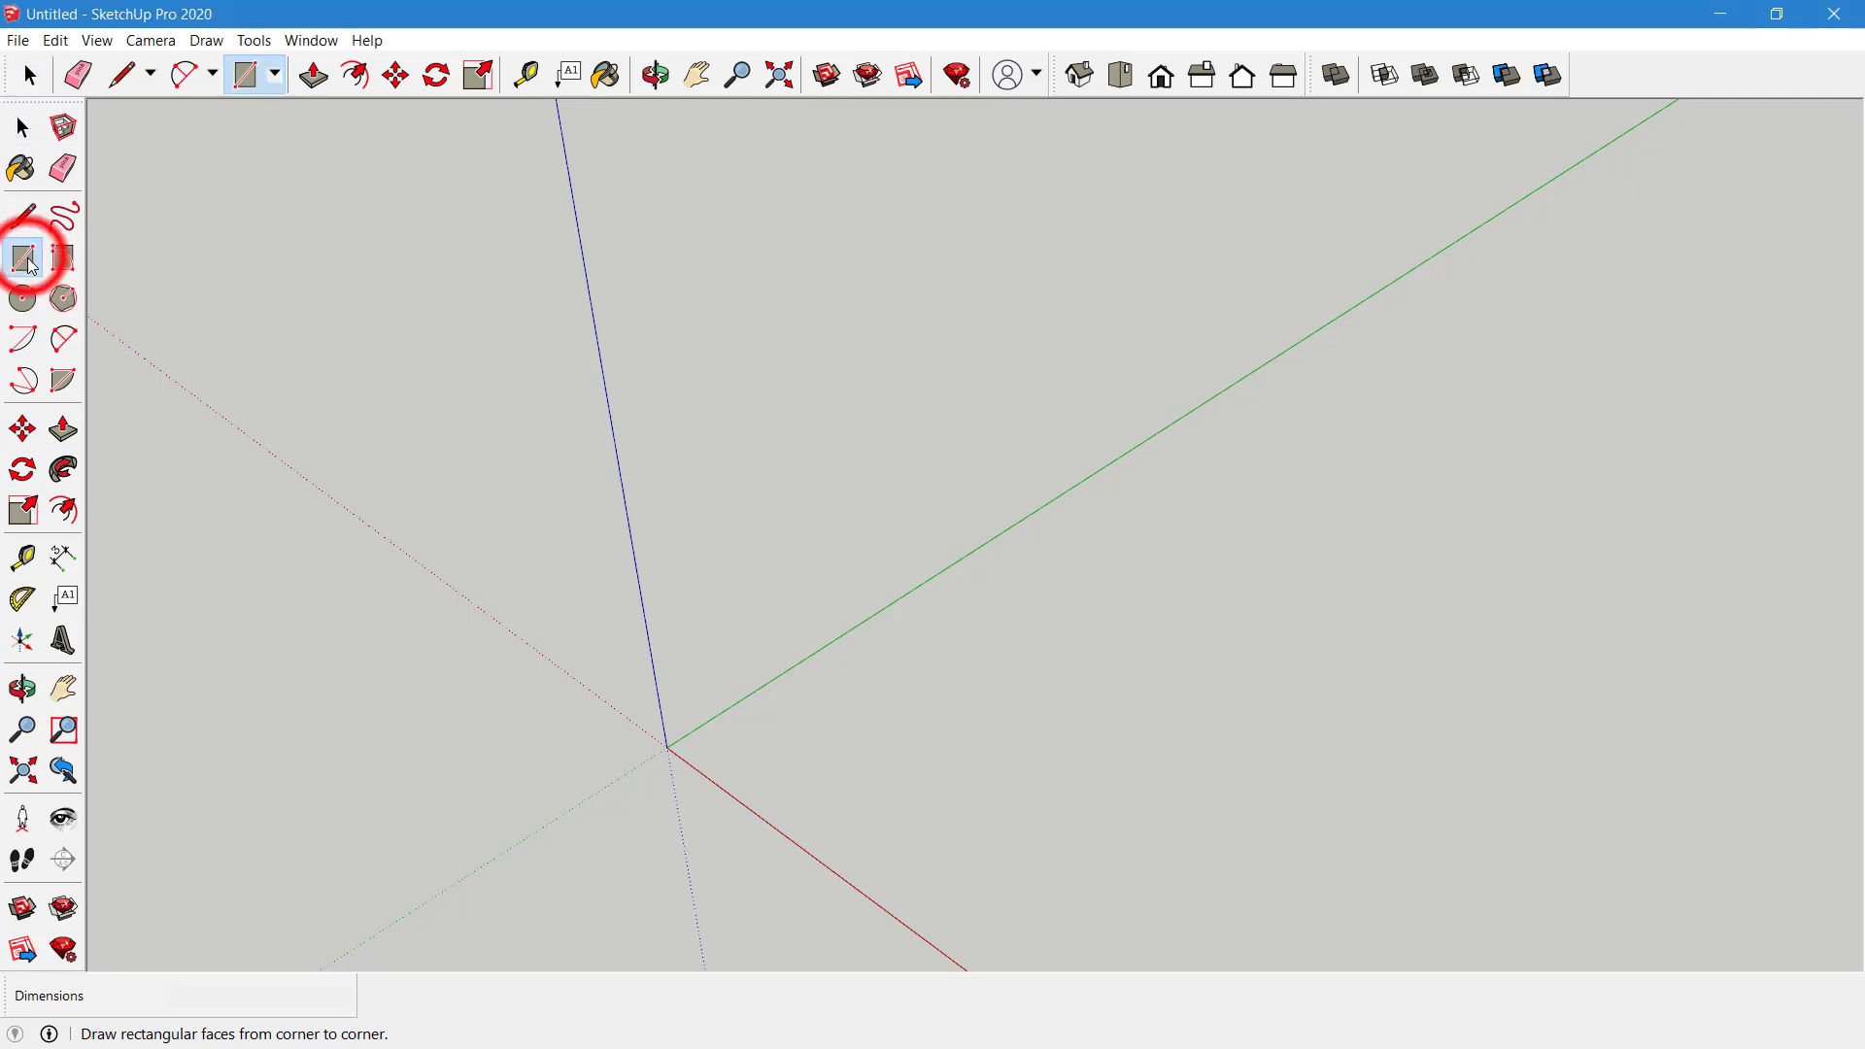
pyautogui.click(901, 755)
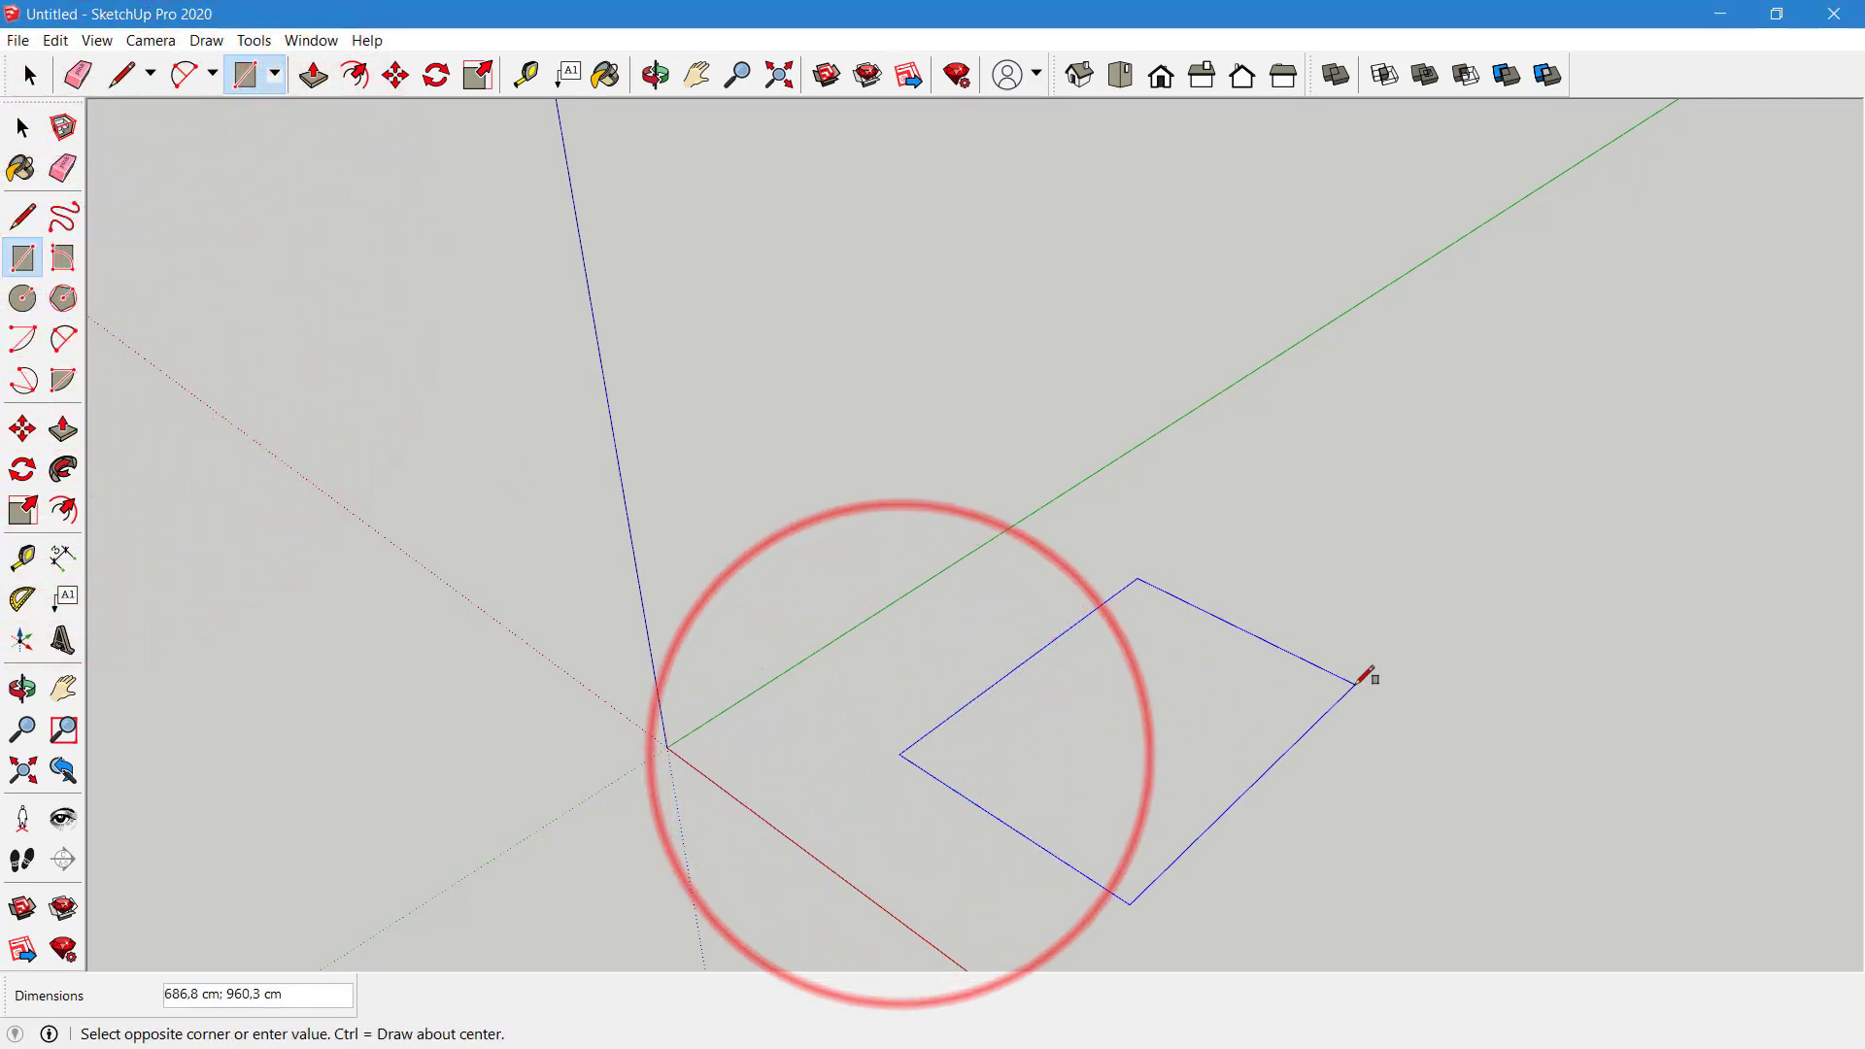
pyautogui.write('500;500')
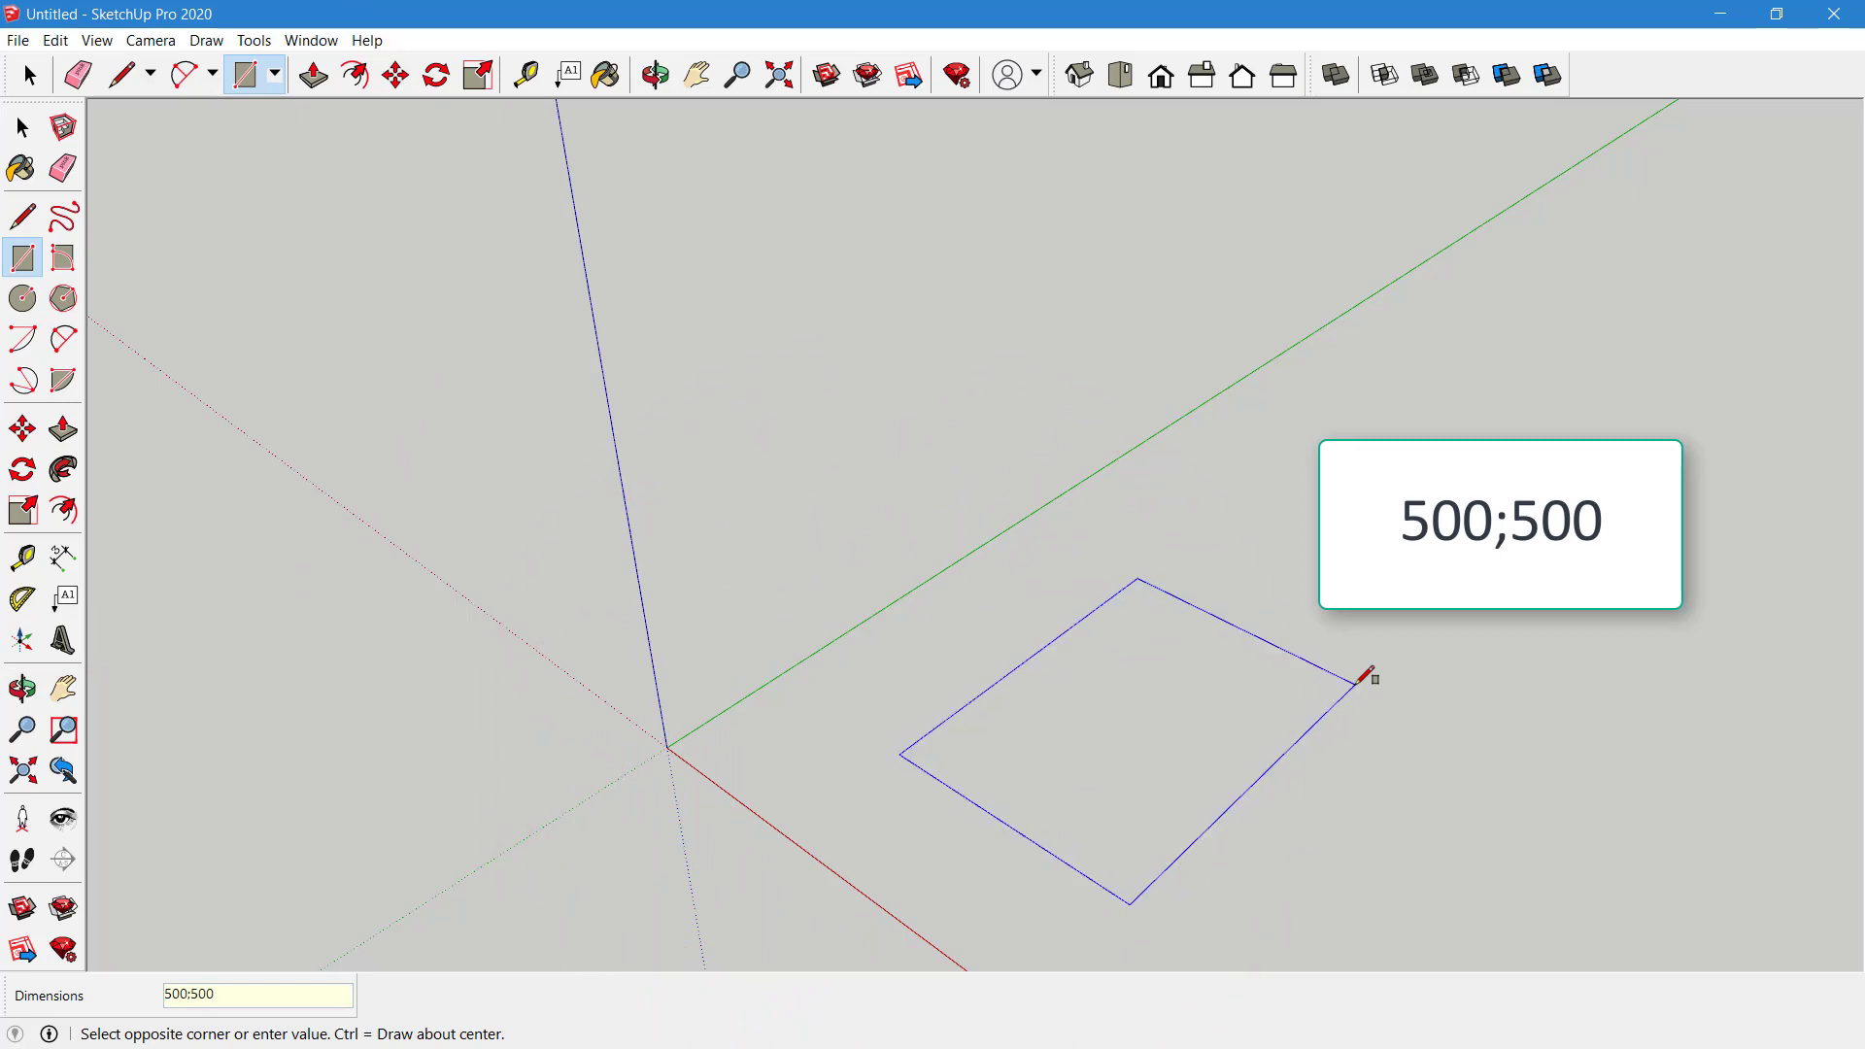
pyautogui.press('Return')
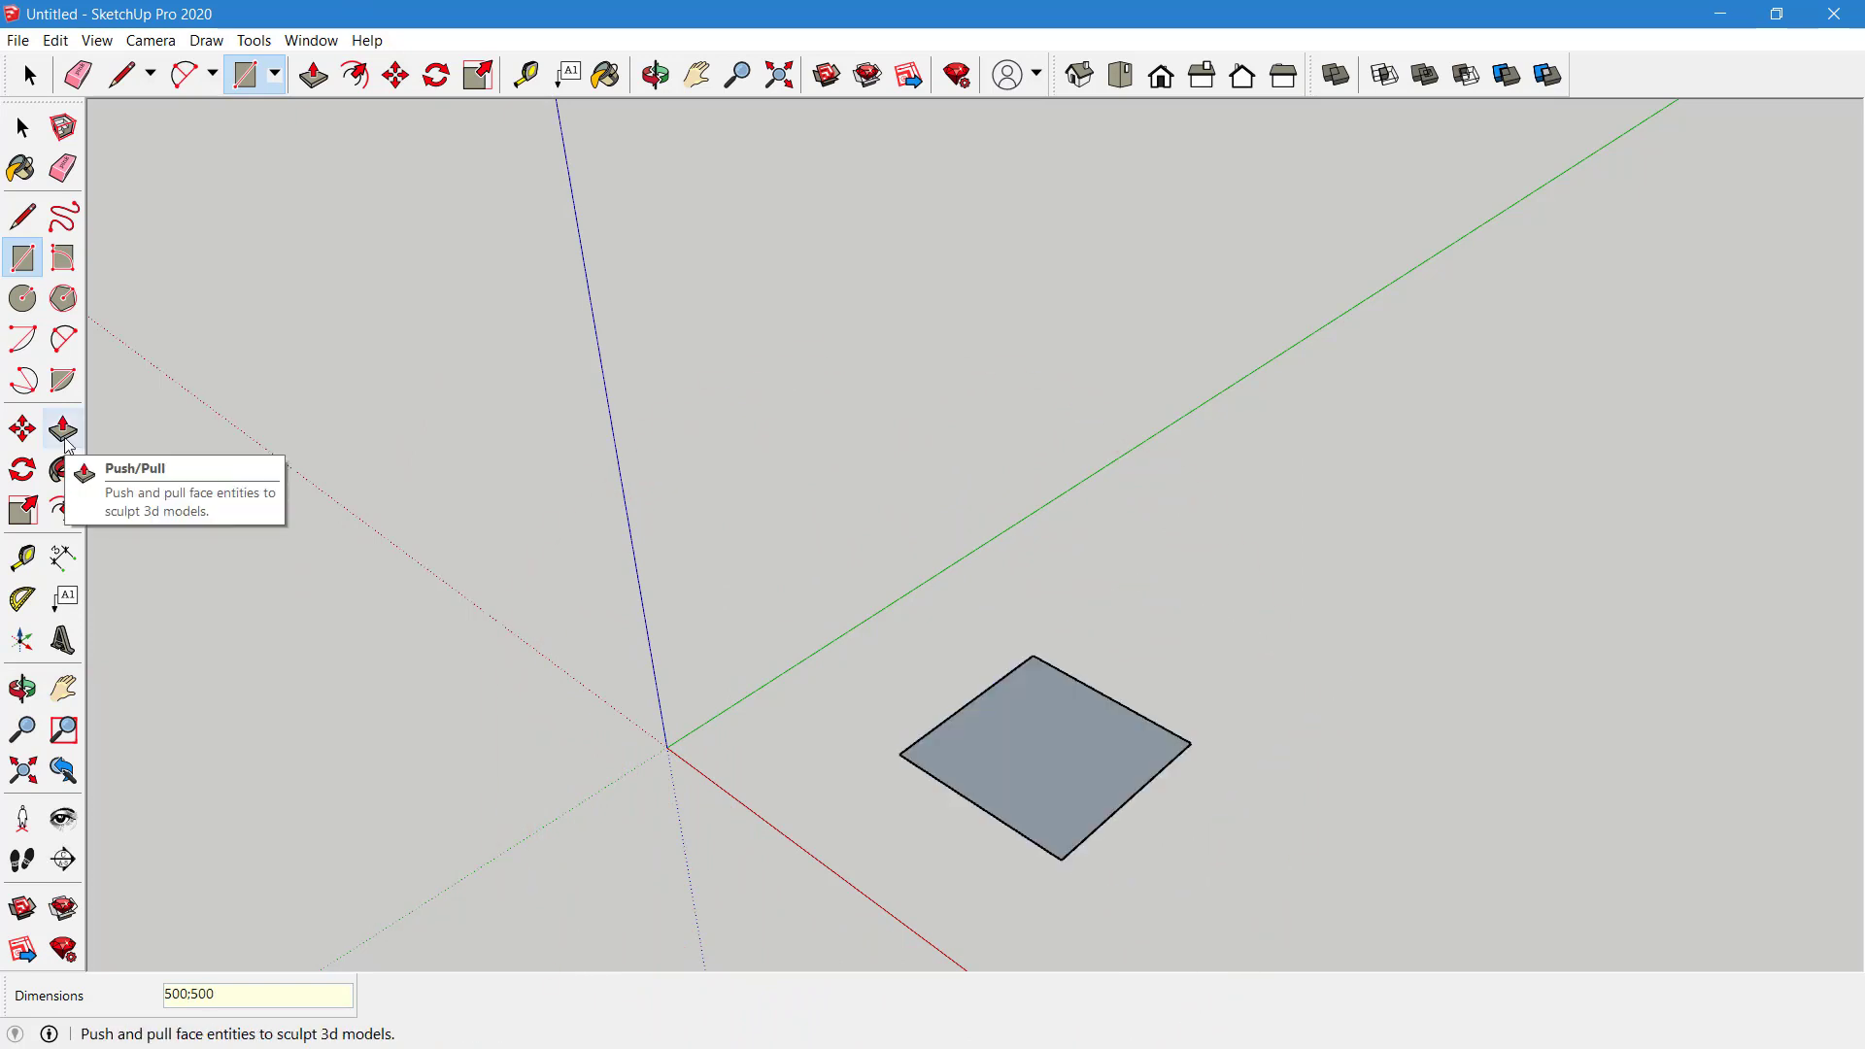
# - Push/Pull the square up 500 cm into a cube
pyautogui.click(63, 429)
pyautogui.click(987, 733)
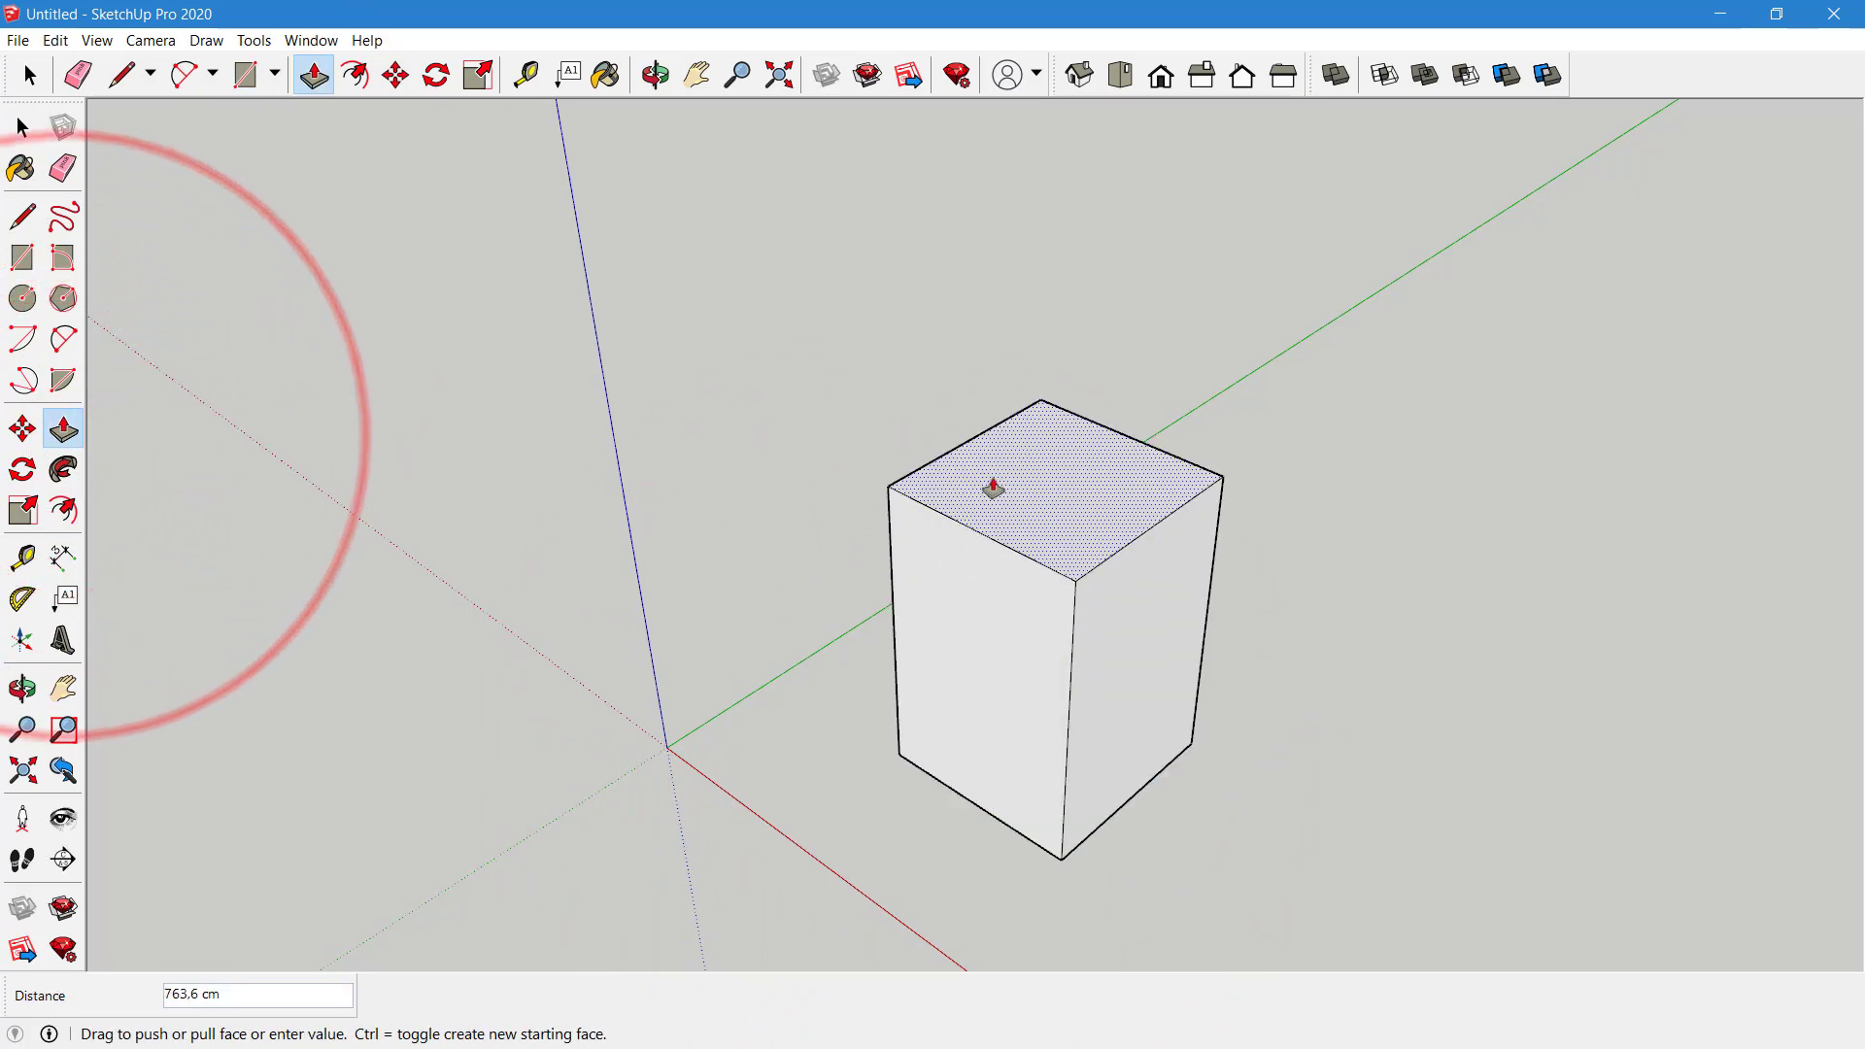
pyautogui.write('500')
pyautogui.press('Return')
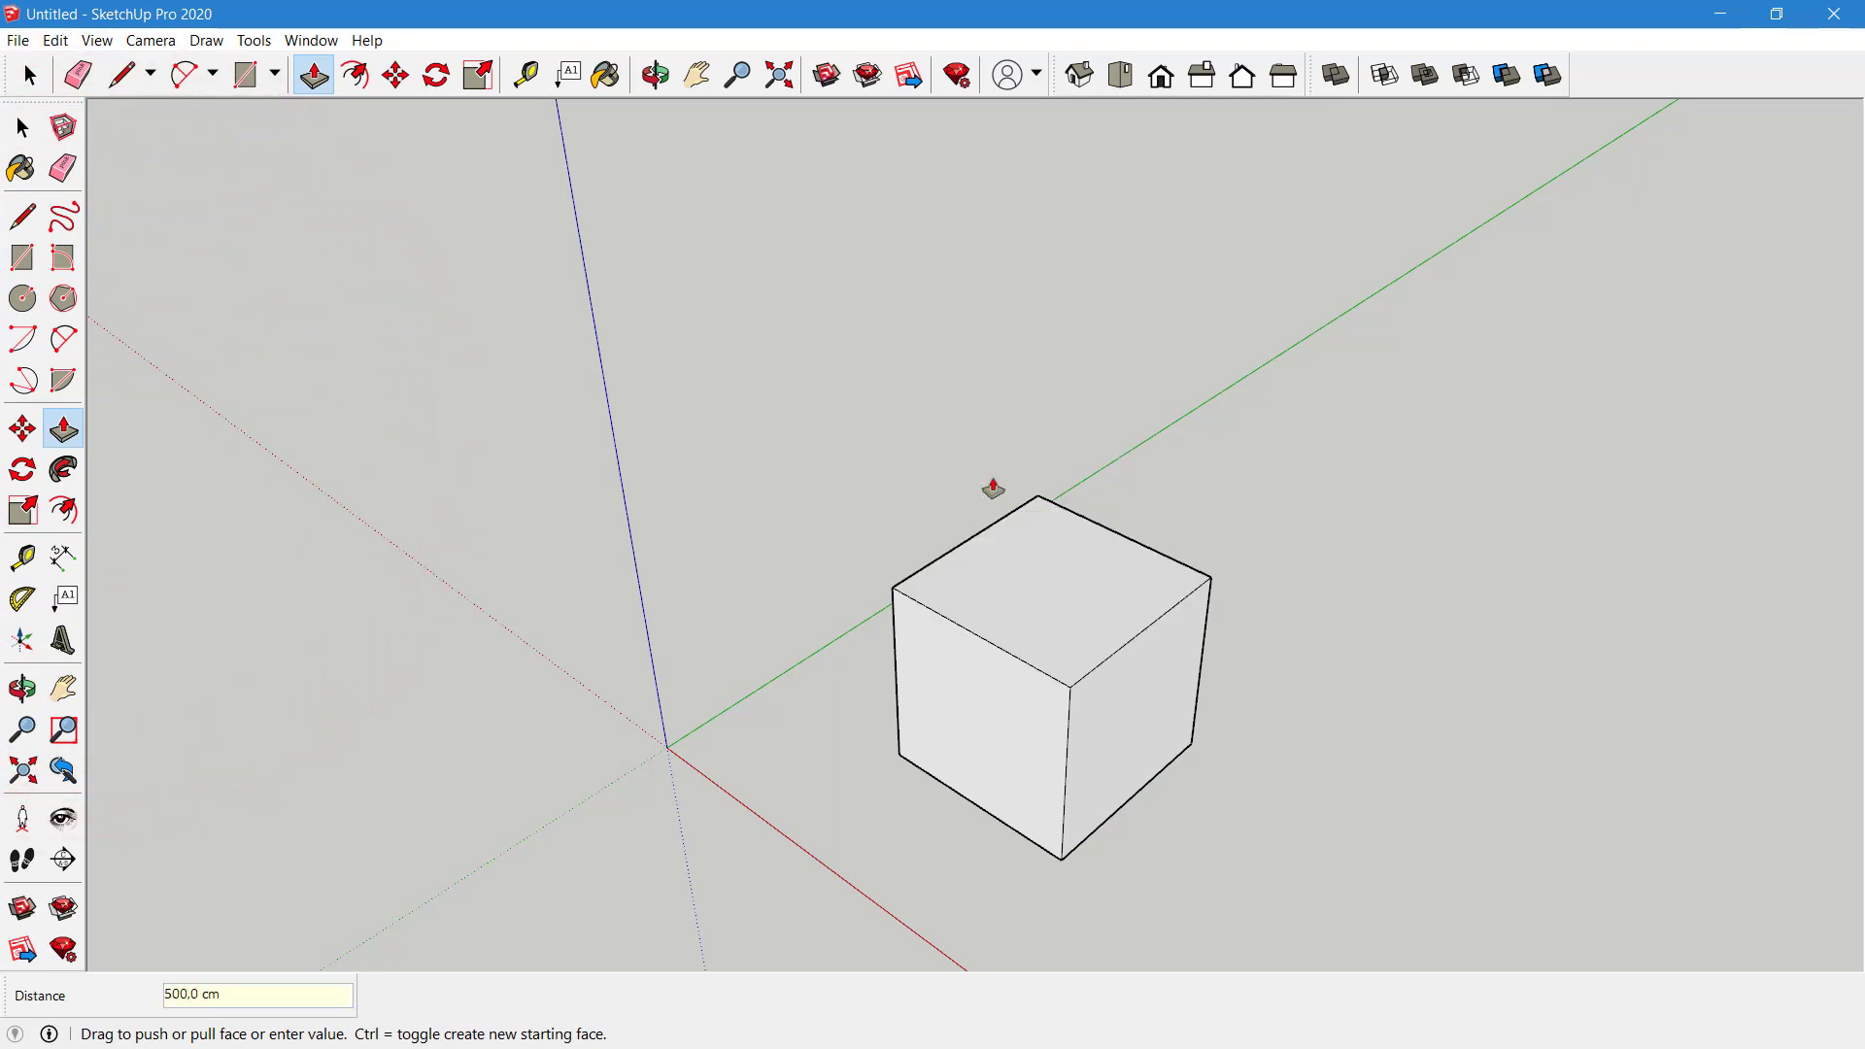
pyautogui.click(24, 430)
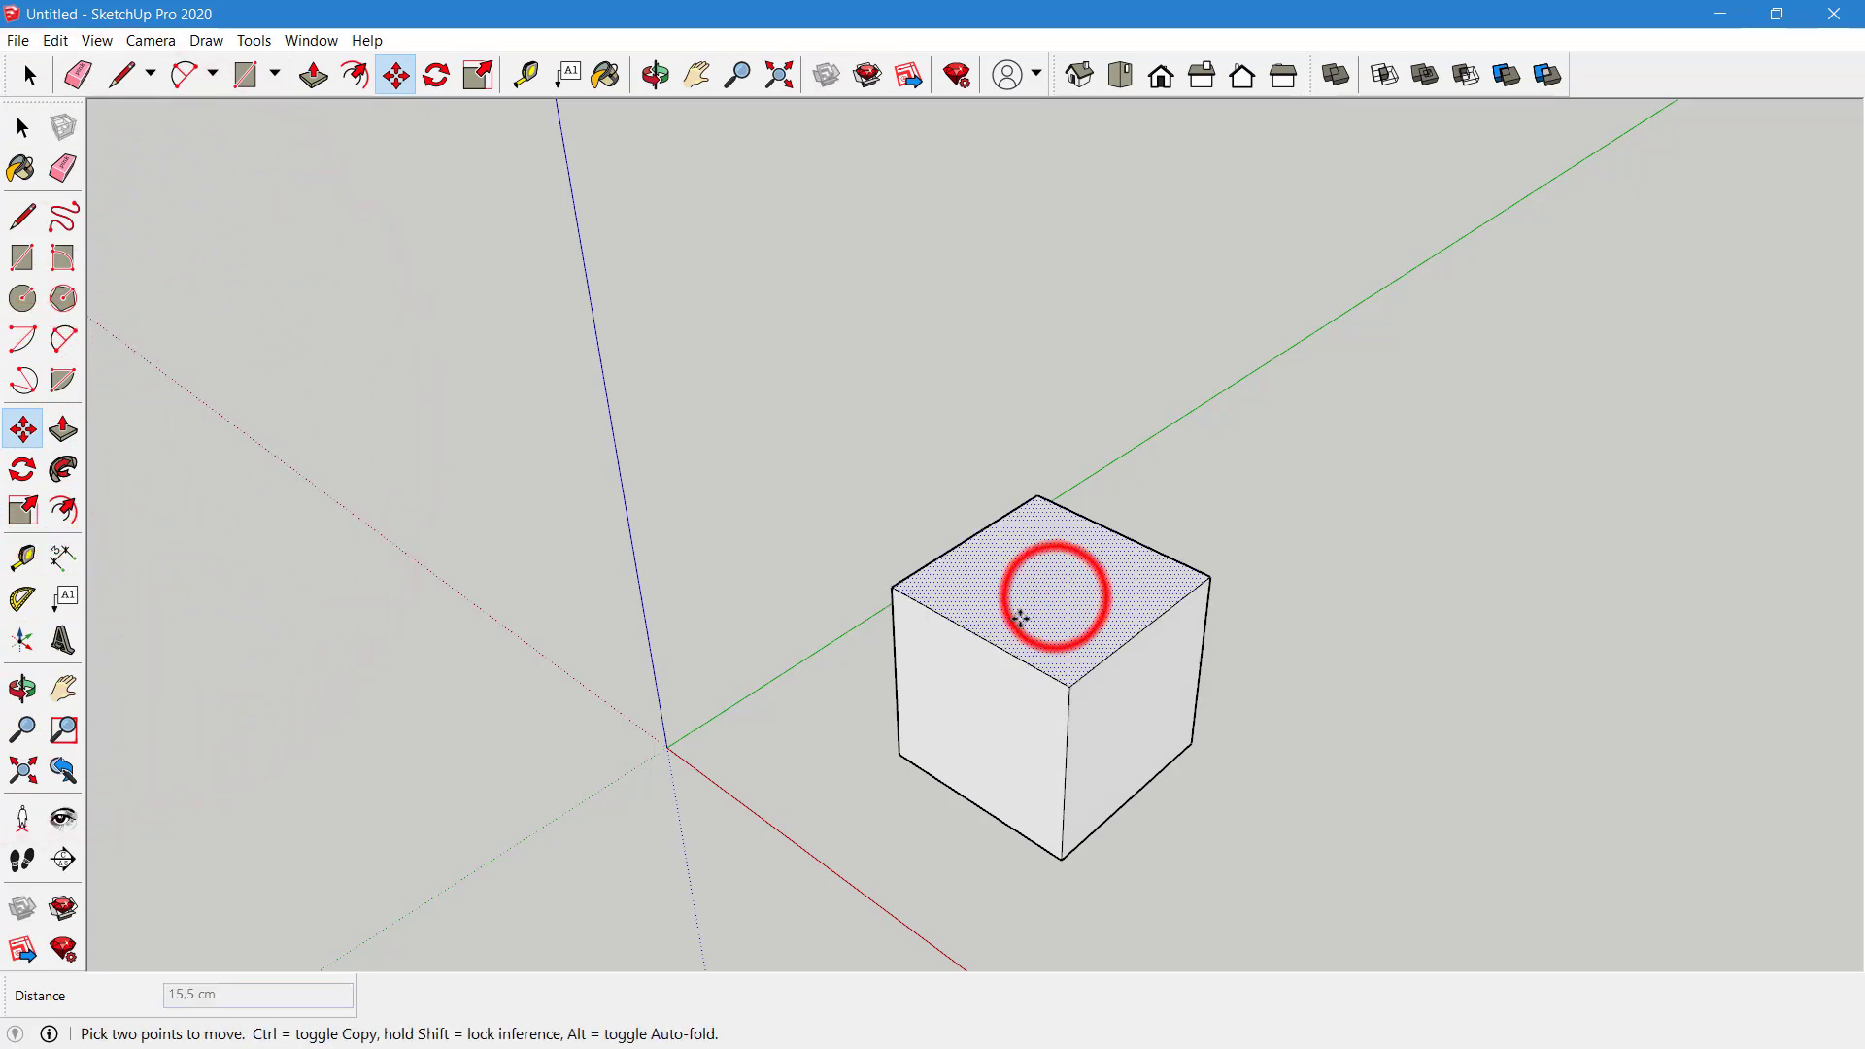
pyautogui.moveTo(1020, 618); pyautogui.dragTo(1036, 633)
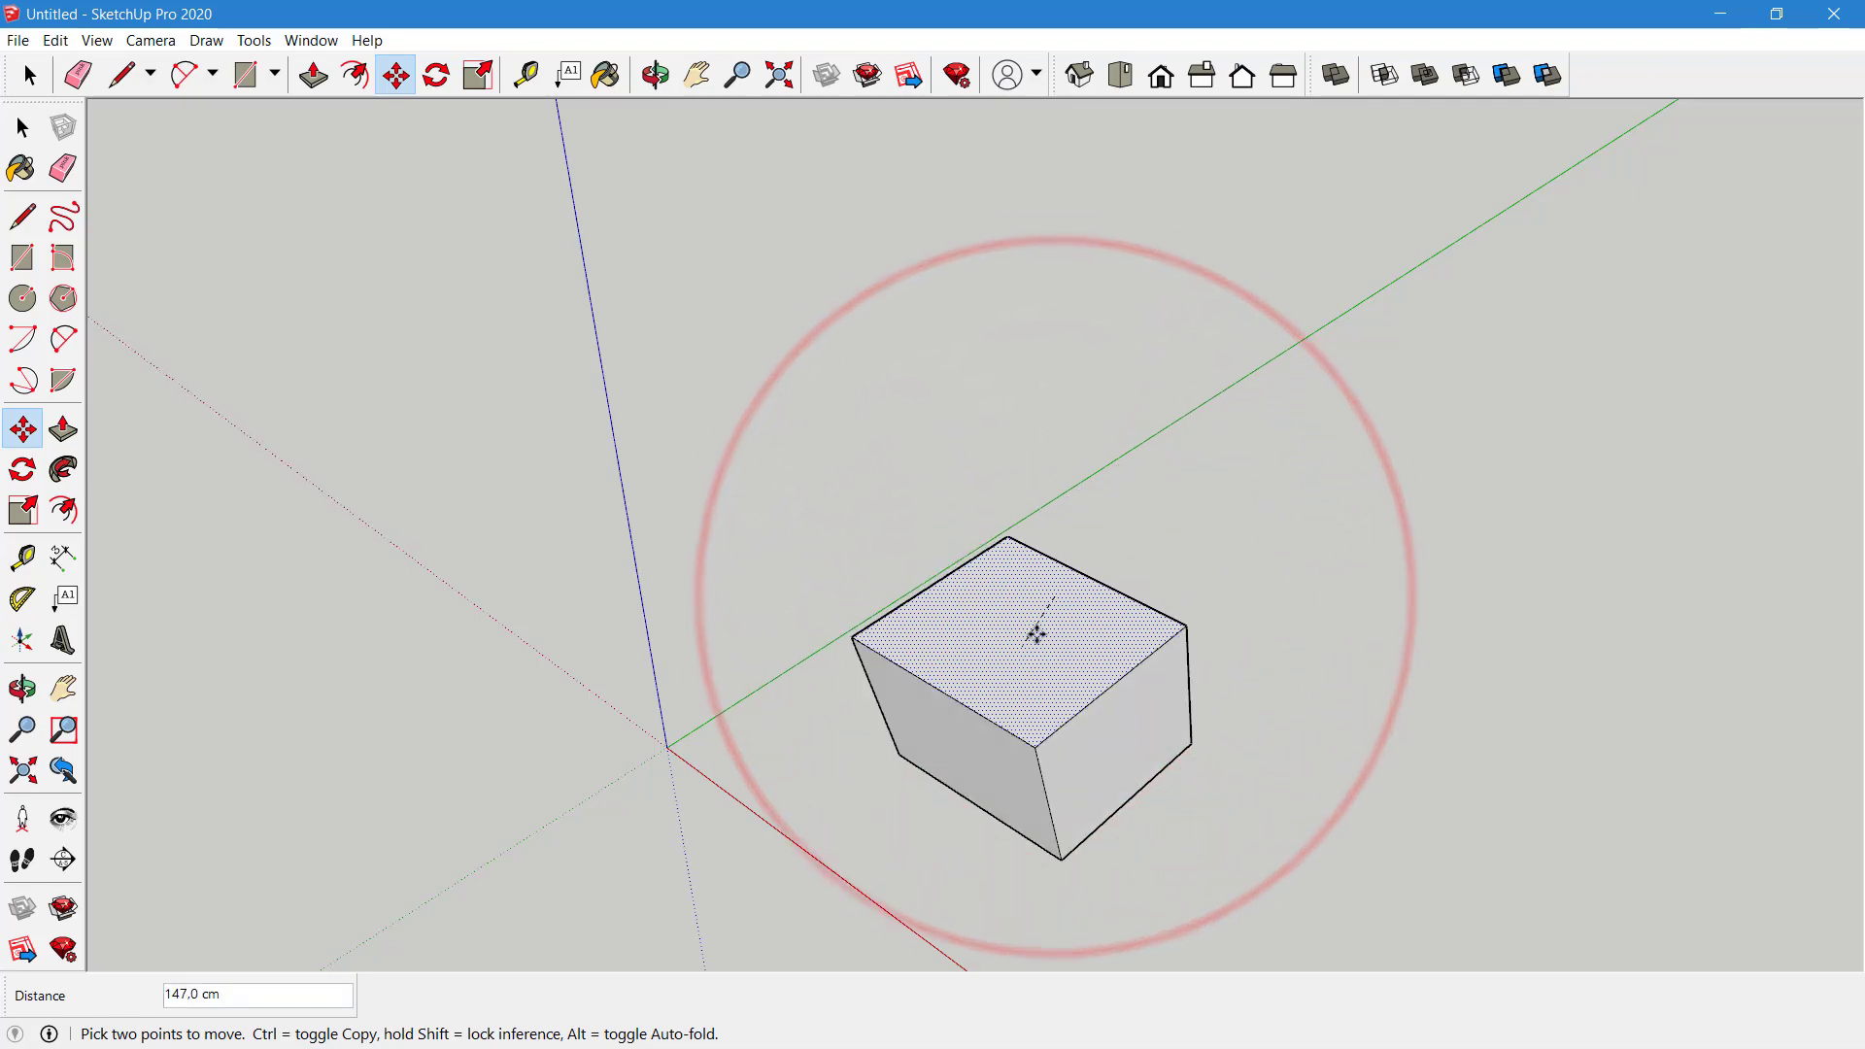
pyautogui.press('Escape')
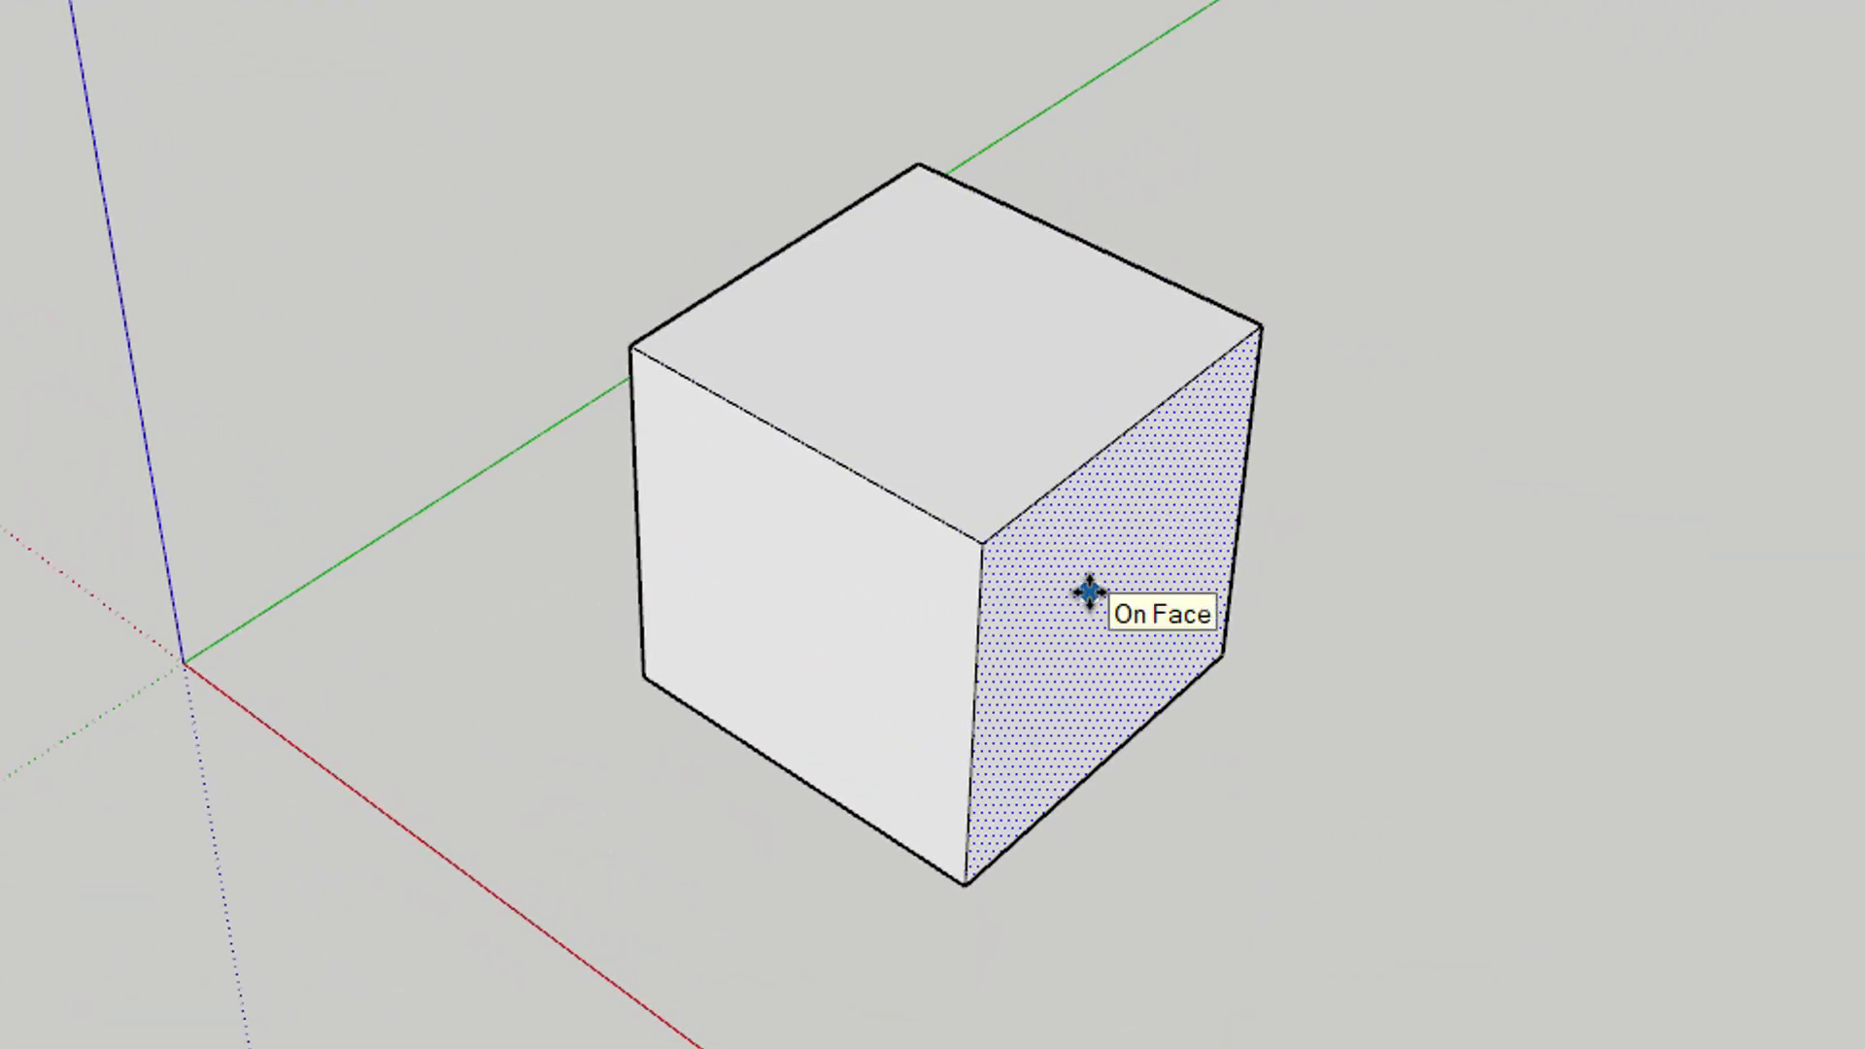
pyautogui.click(1088, 590)
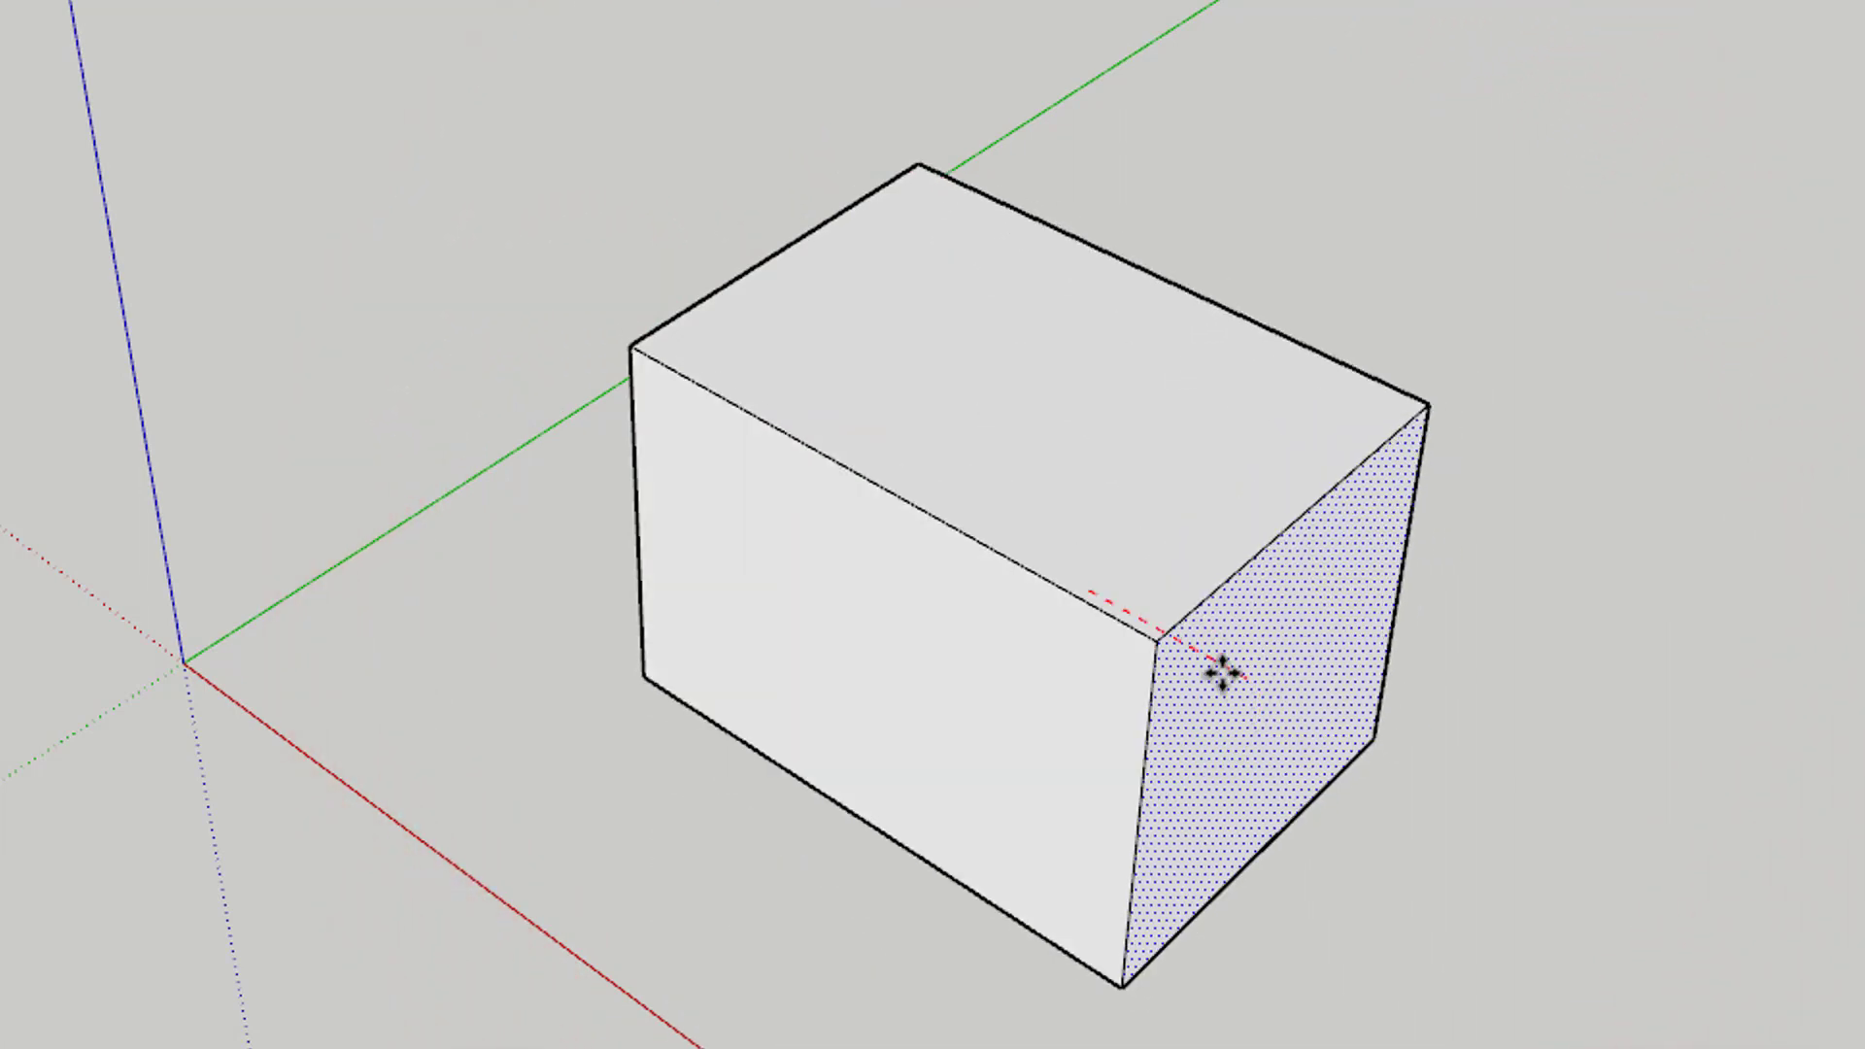
pyautogui.press('Escape')
pyautogui.click(1124, 422)
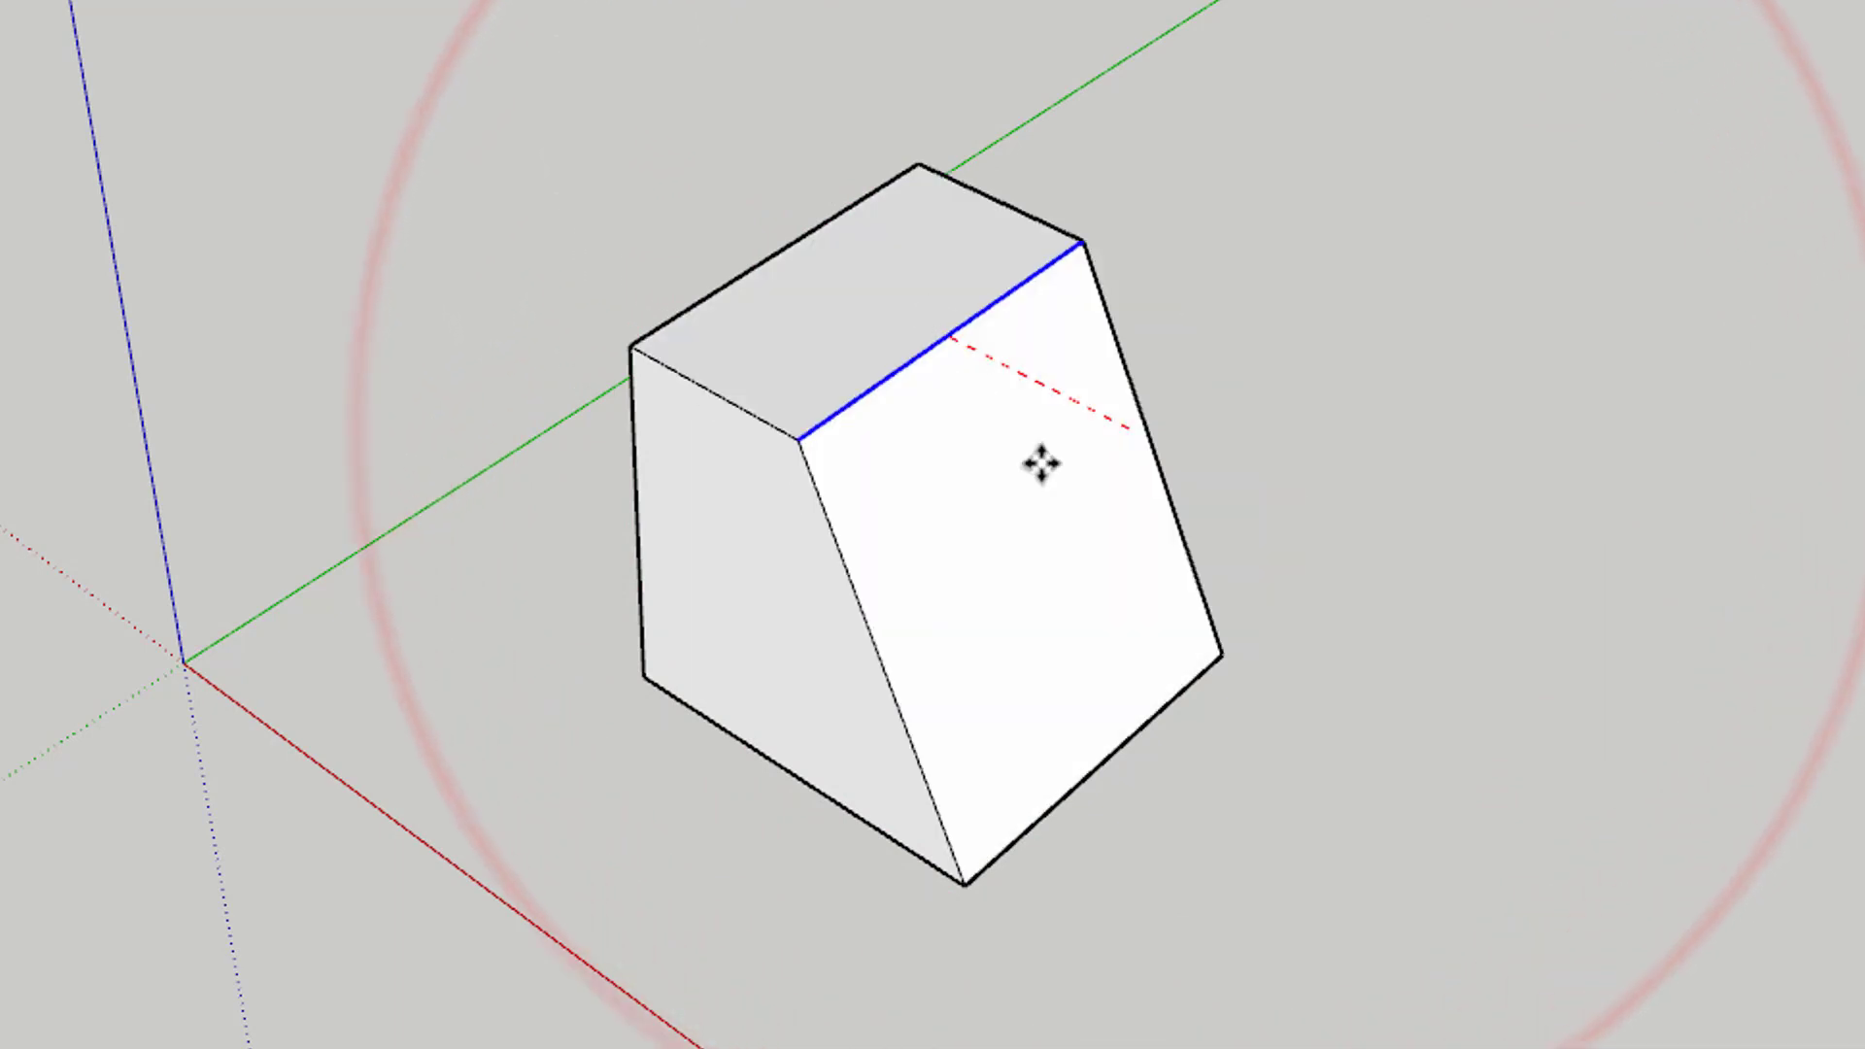
pyautogui.press('Escape')
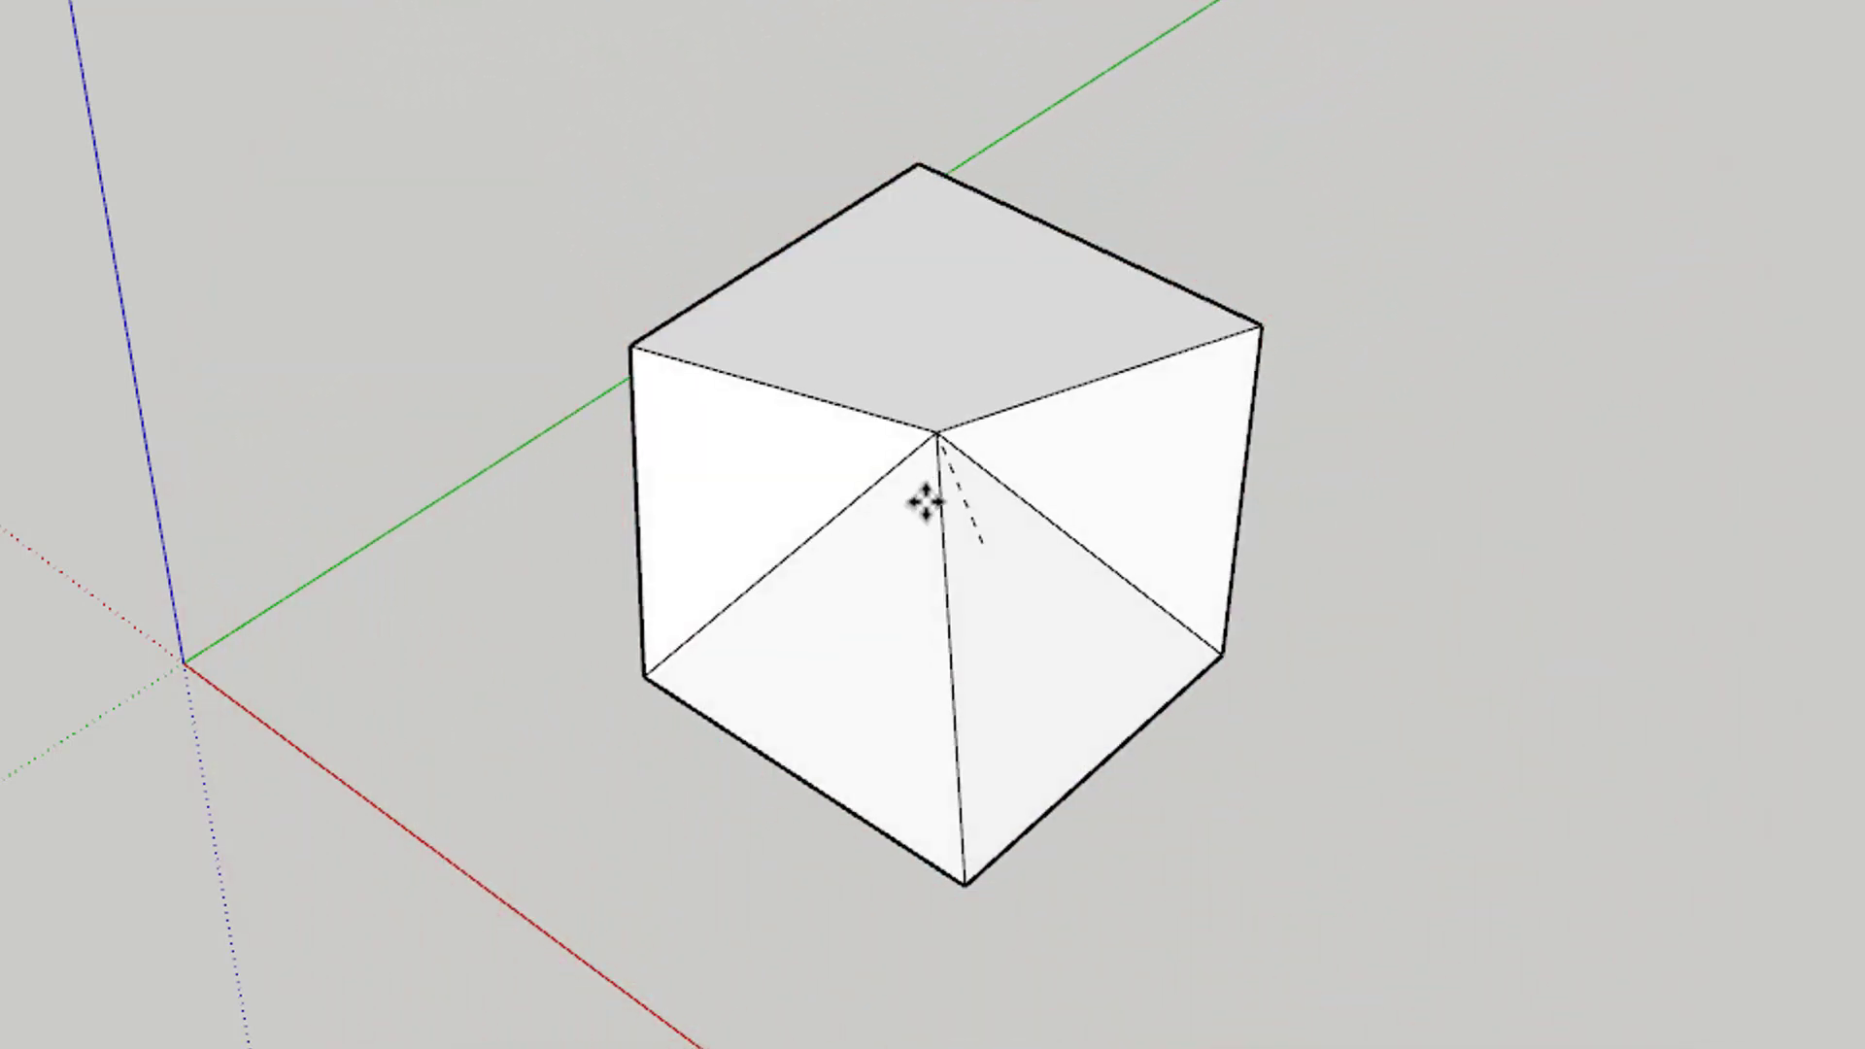
pyautogui.press('Escape')
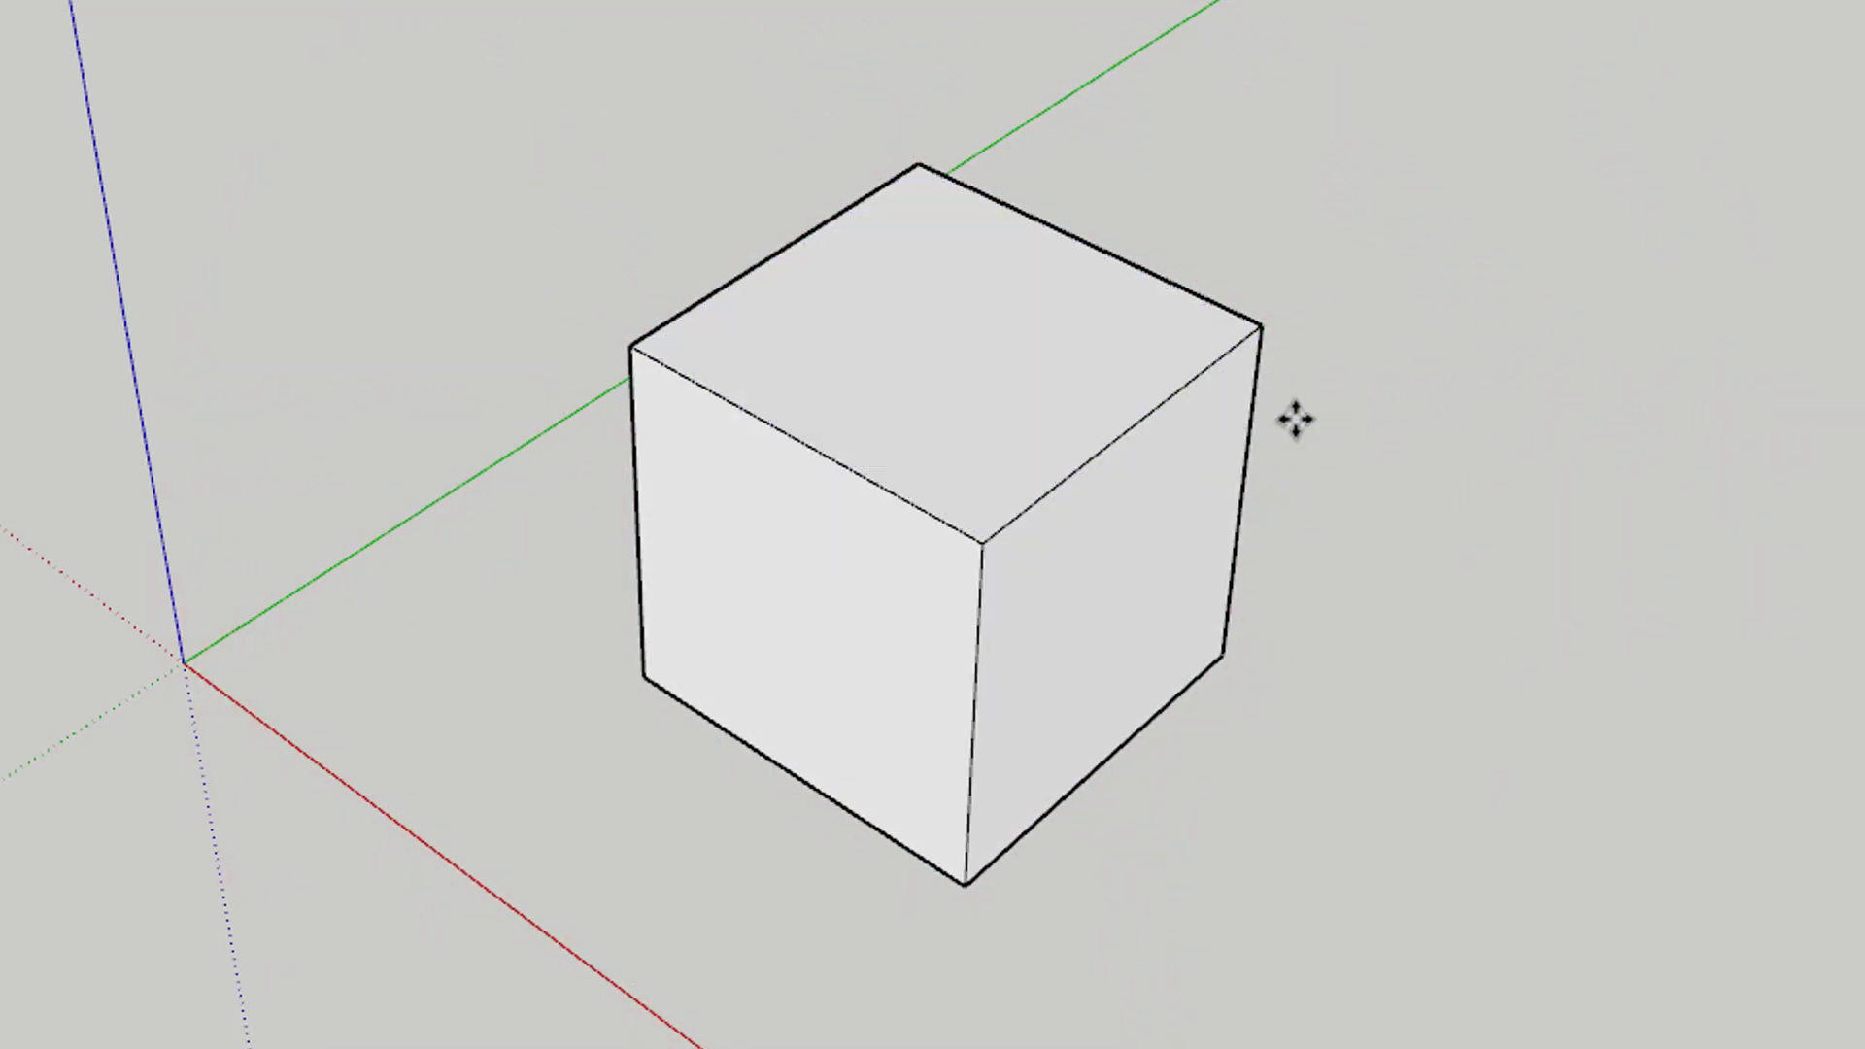
# - Select the whole cube, shift it slightly to a new ground position, then deselect it
pyautogui.hotkey('ctrl', 'a')
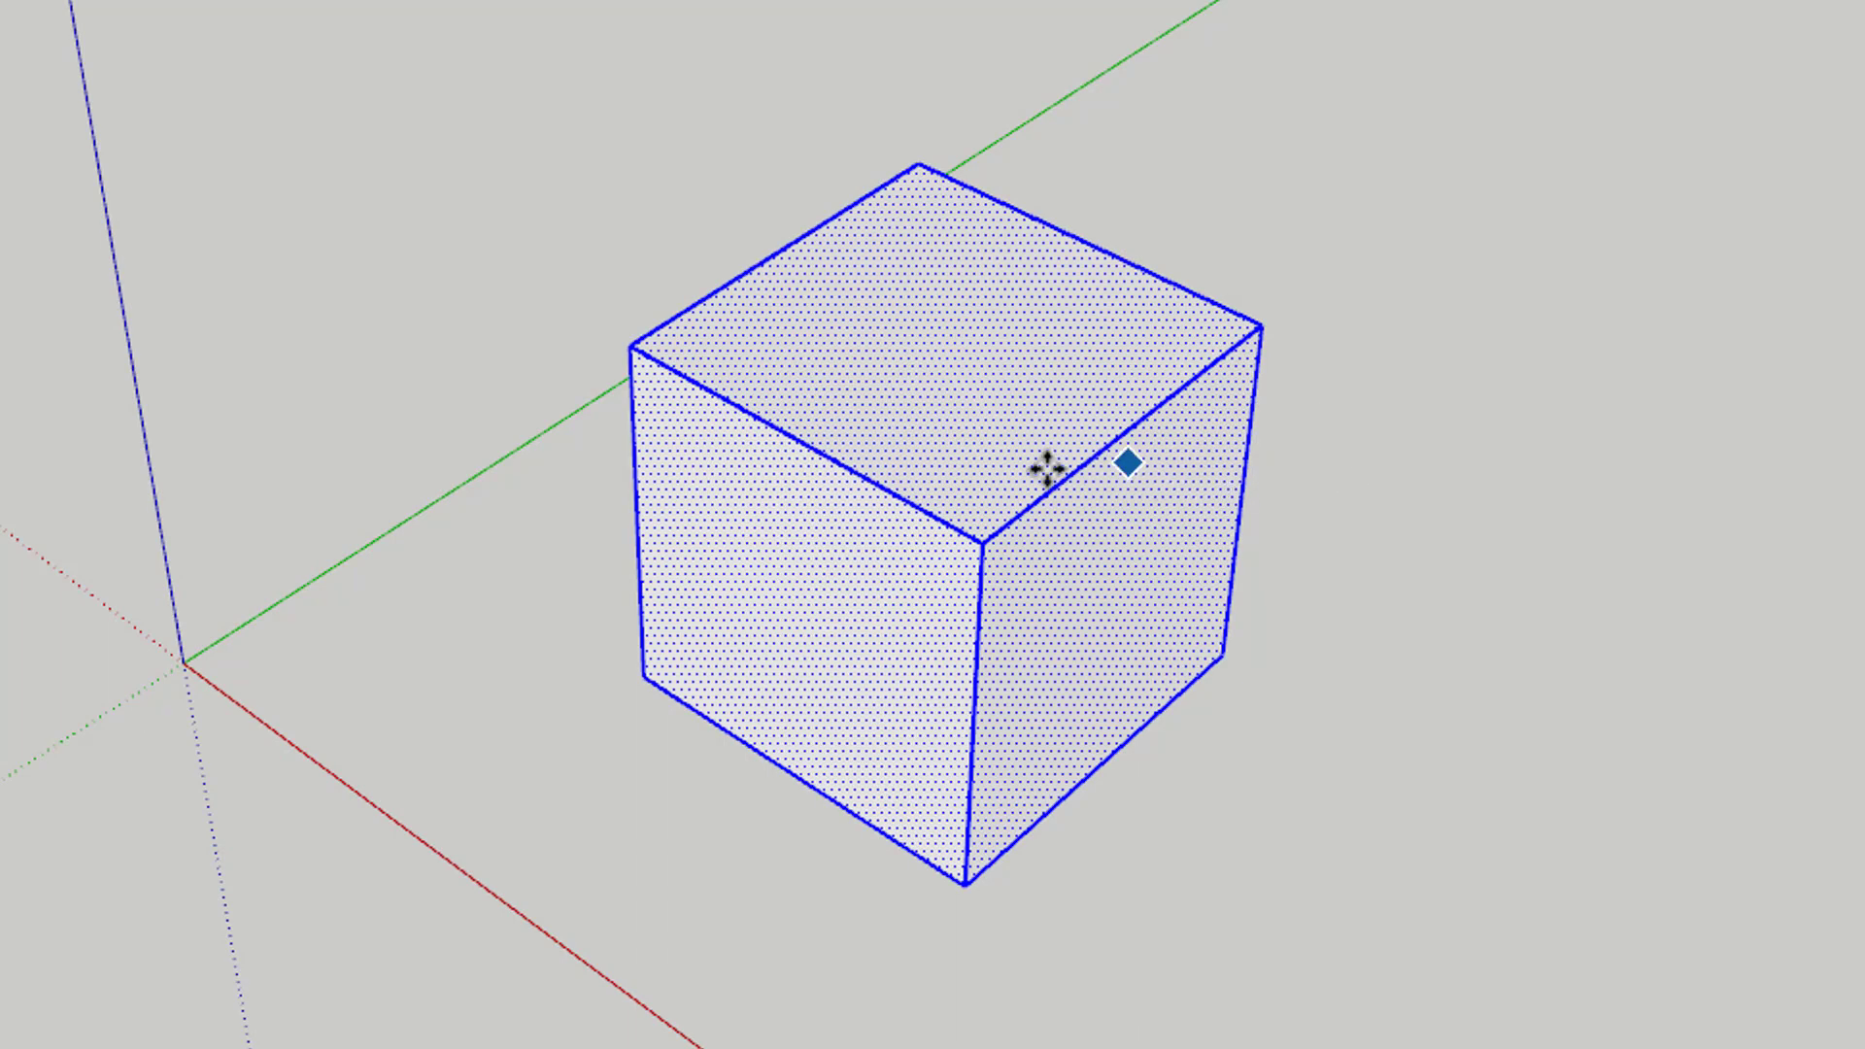
pyautogui.click(989, 473)
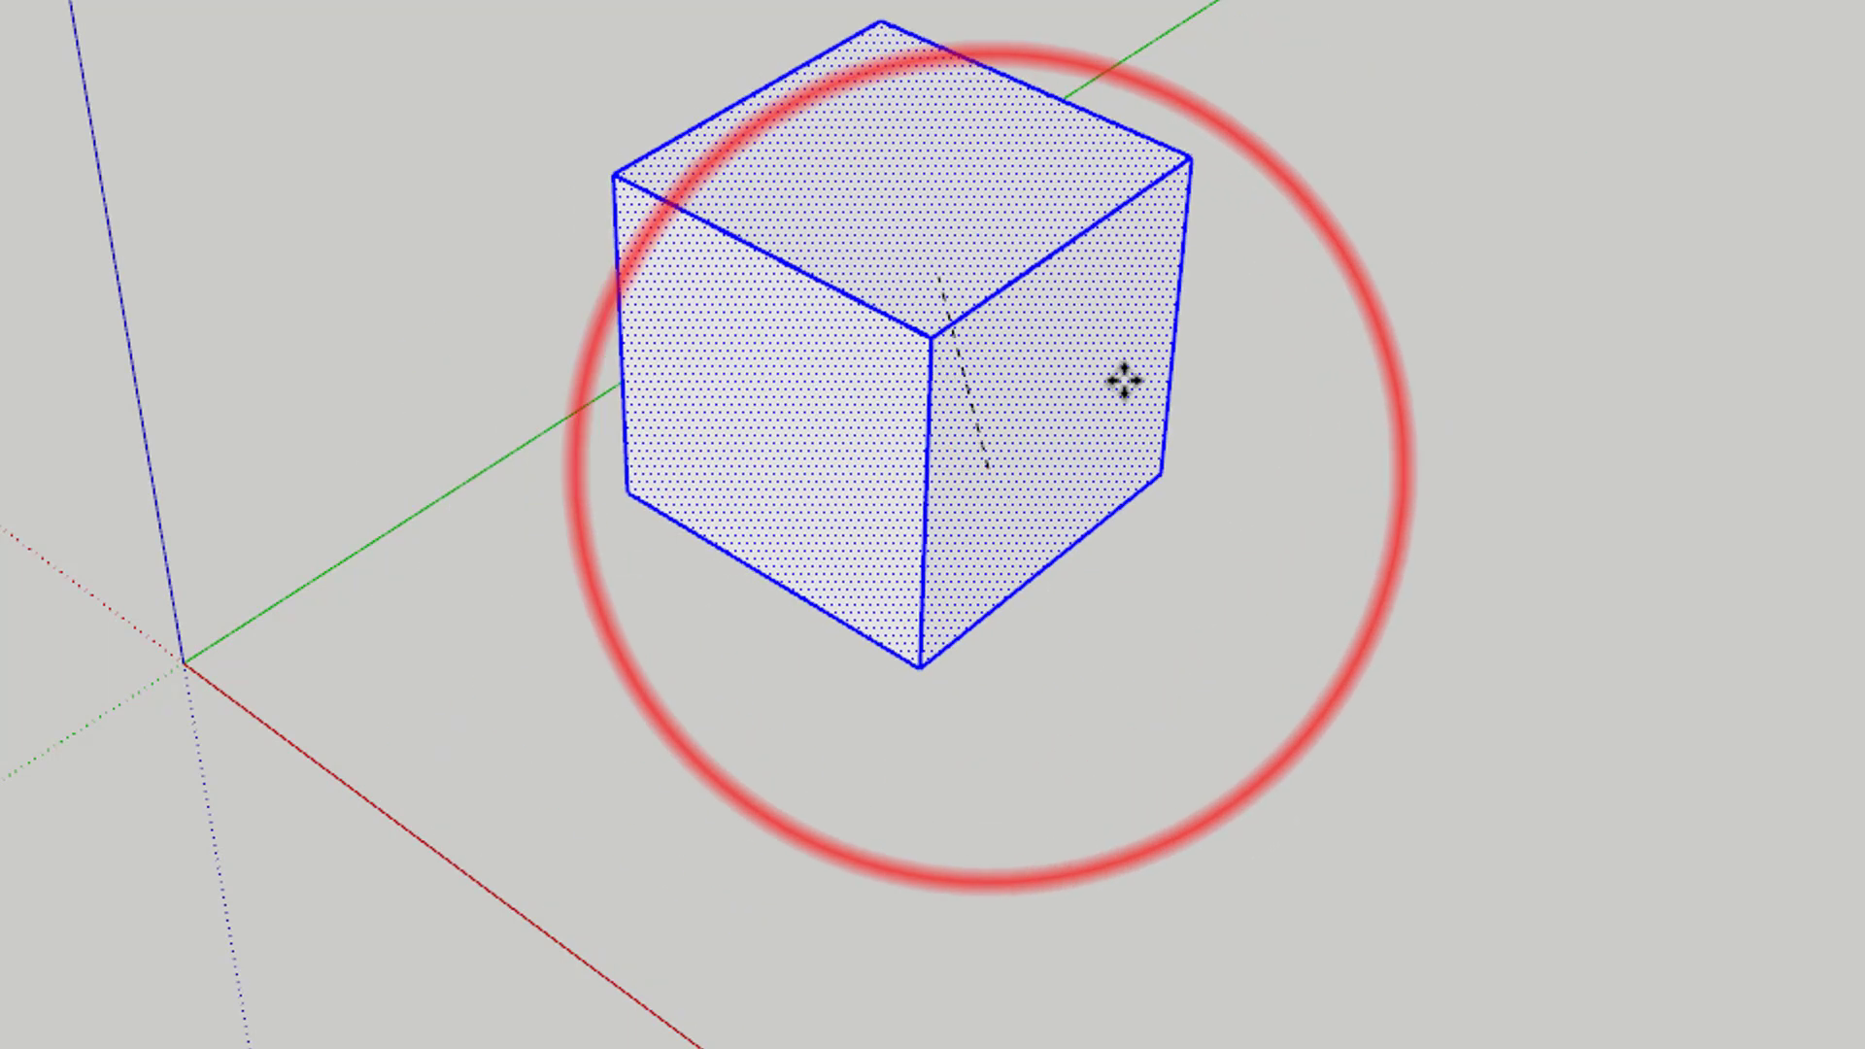
pyautogui.click(1014, 446)
pyautogui.hotkey('ctrl', 't')
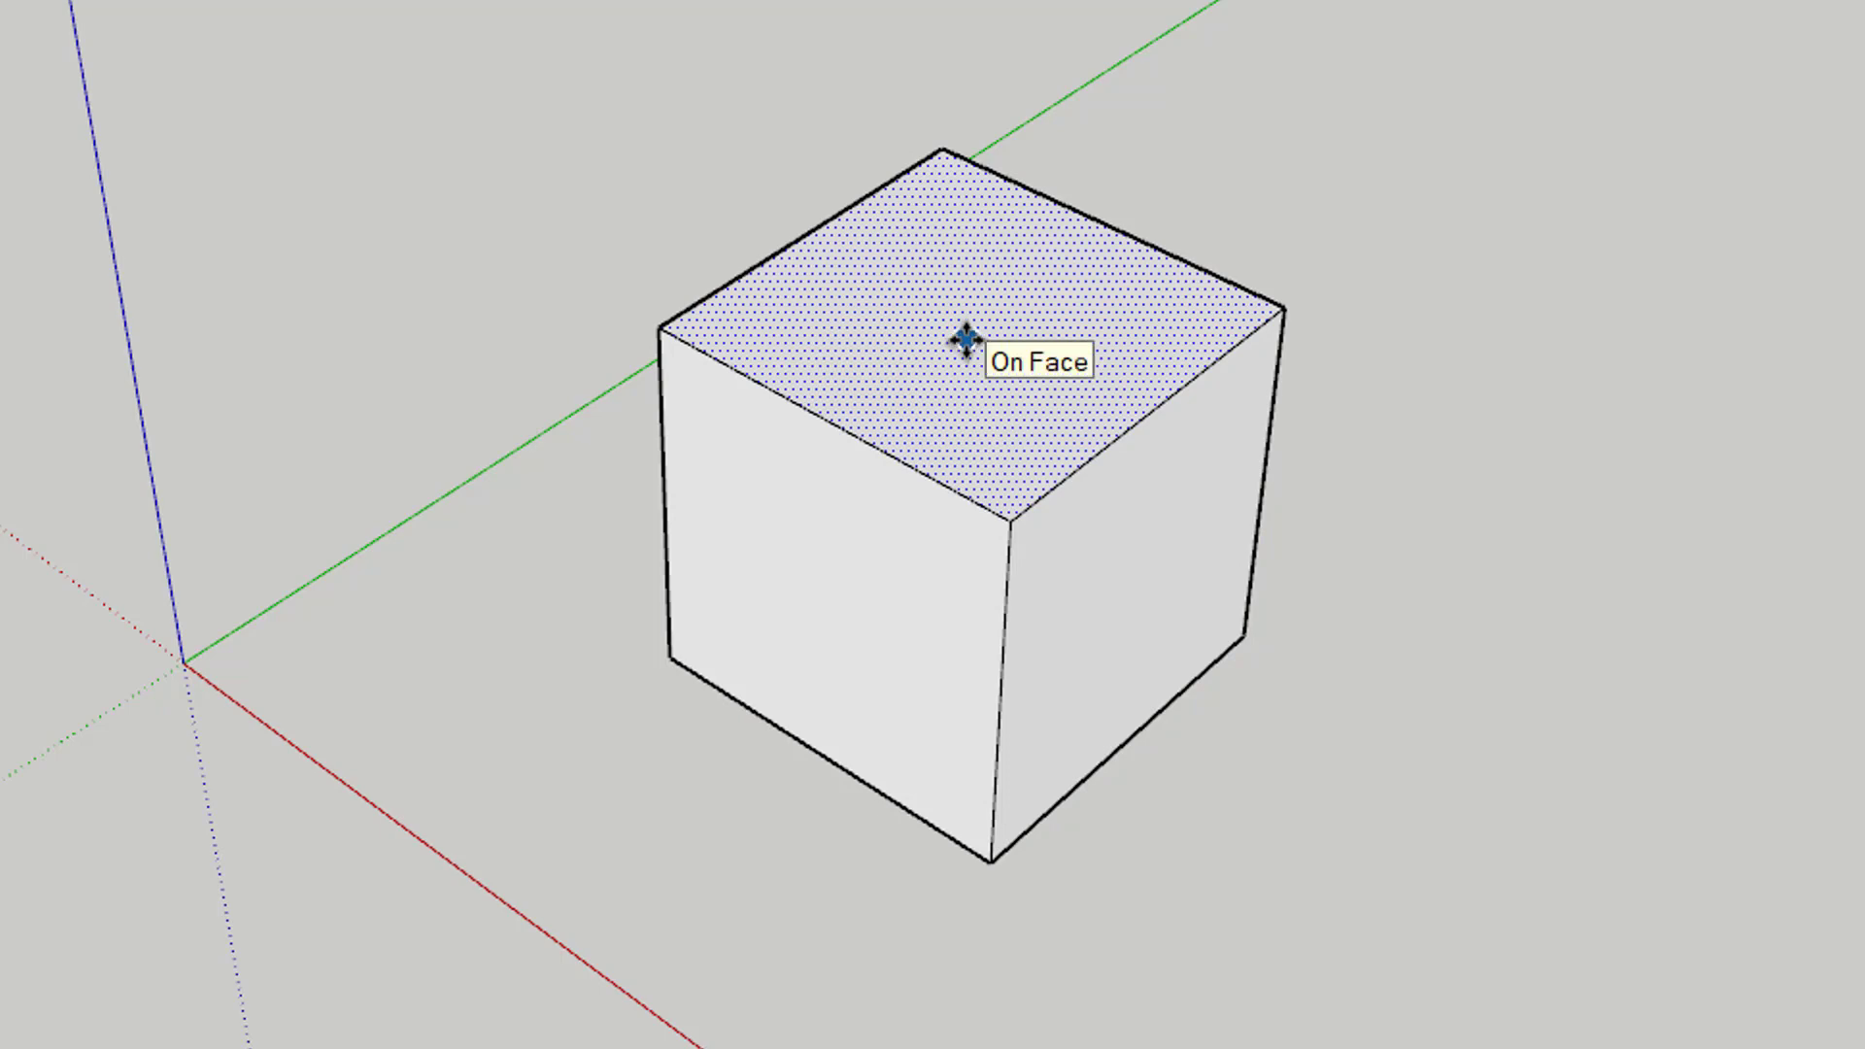
# - Move the cube's top face straight up along the blue axis into a taller block
pyautogui.click(966, 338)
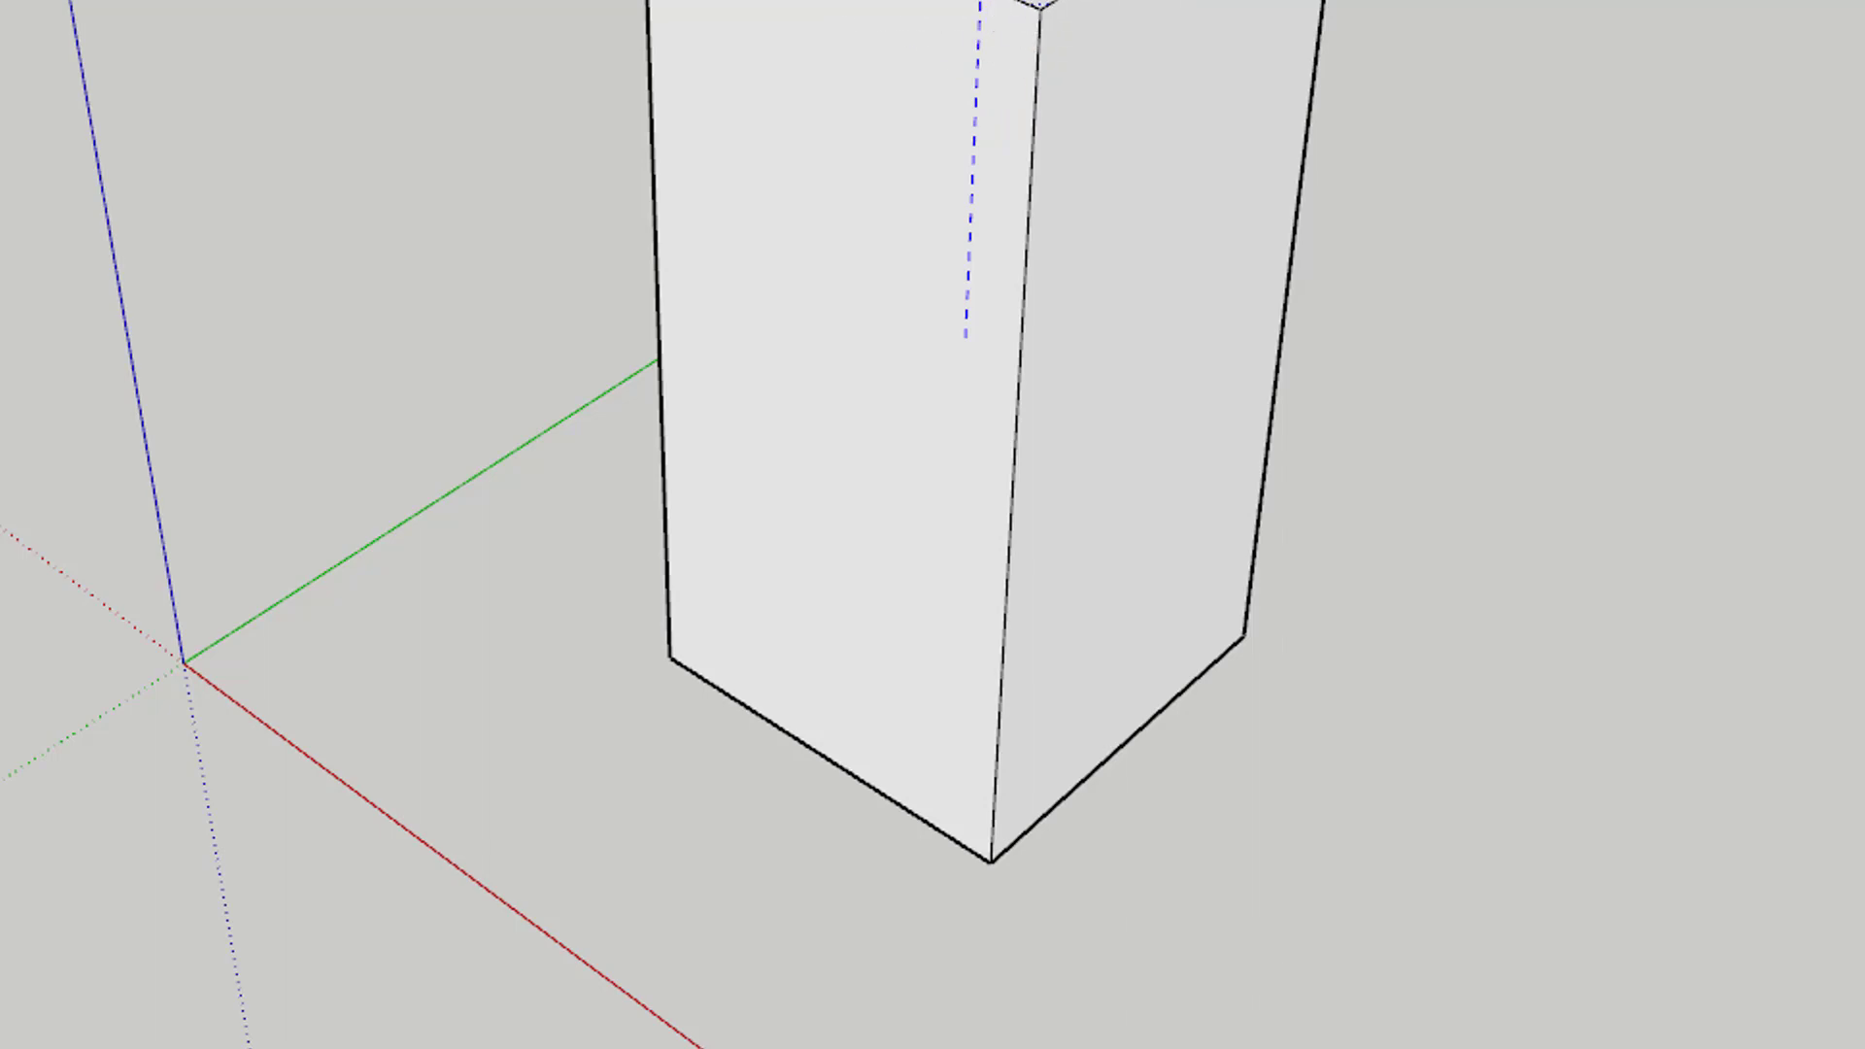
pyautogui.scroll(-1, 966, 13)
pyautogui.scroll(-2, 836, 133)
pyautogui.scroll(-2, 762, 208)
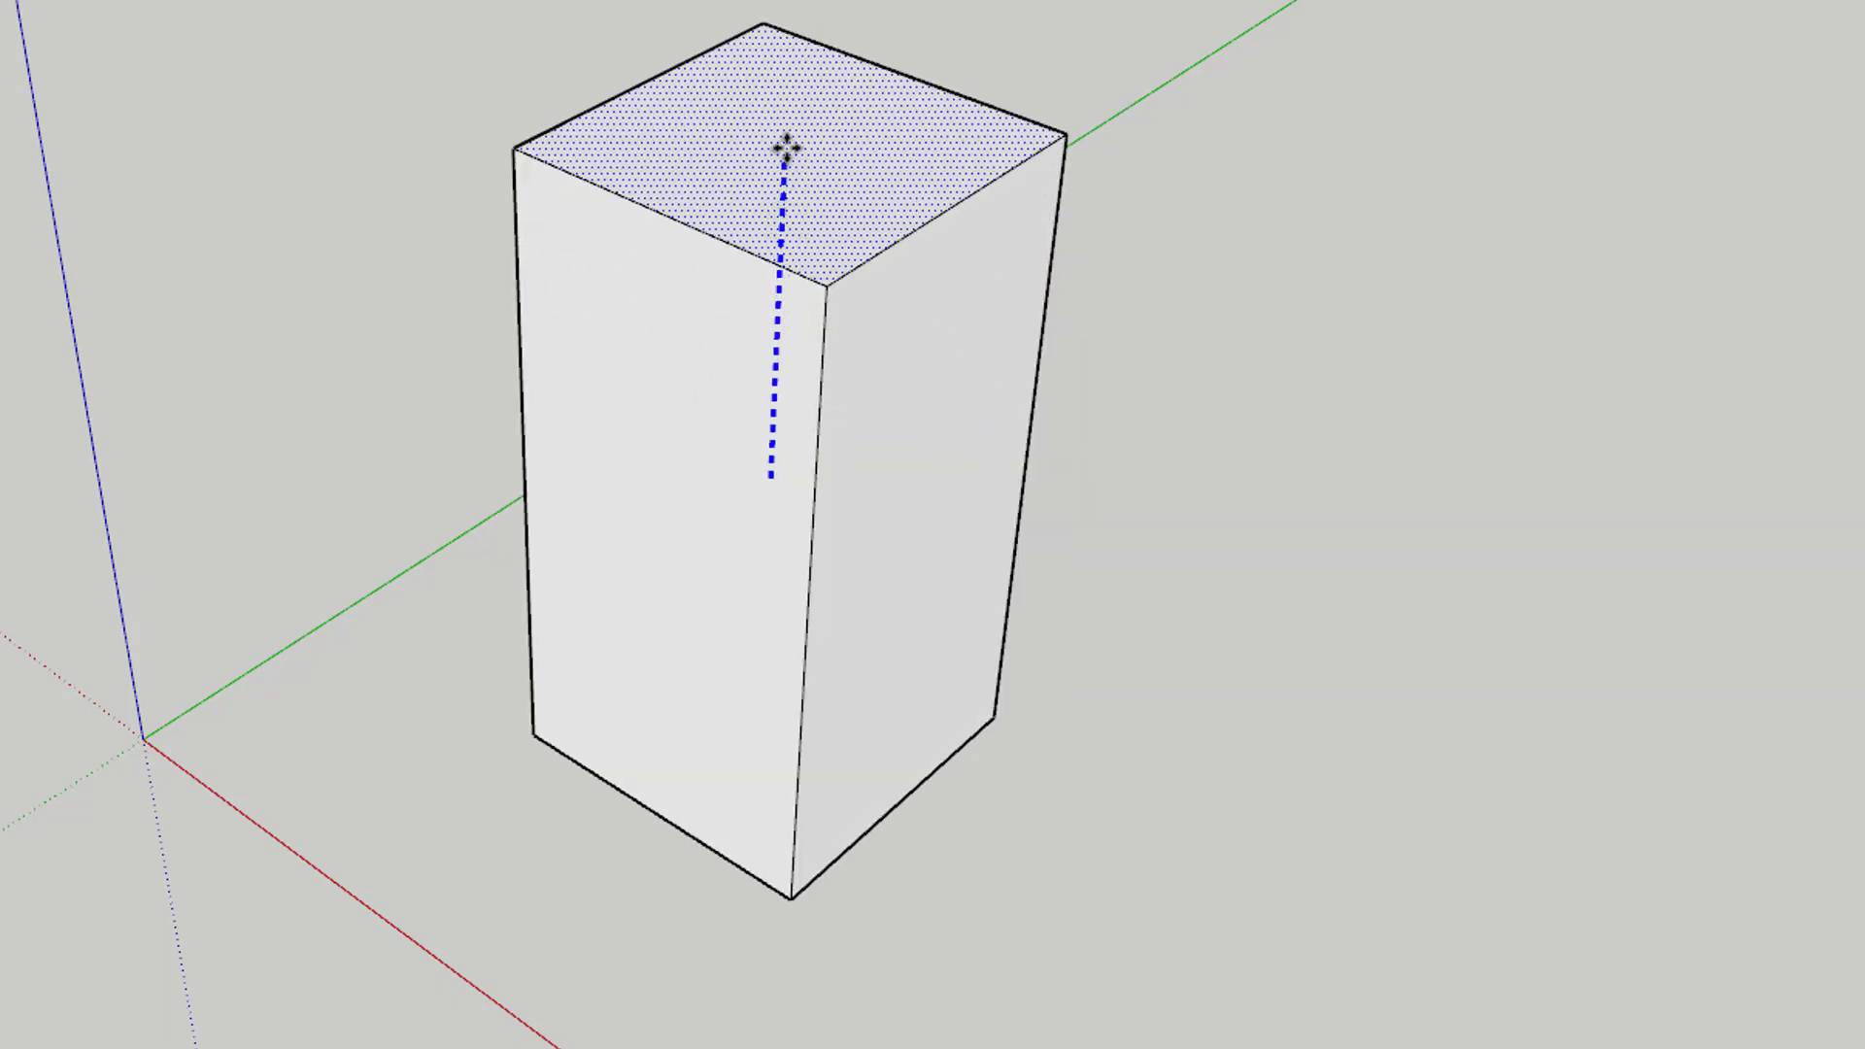
pyautogui.press('shift')
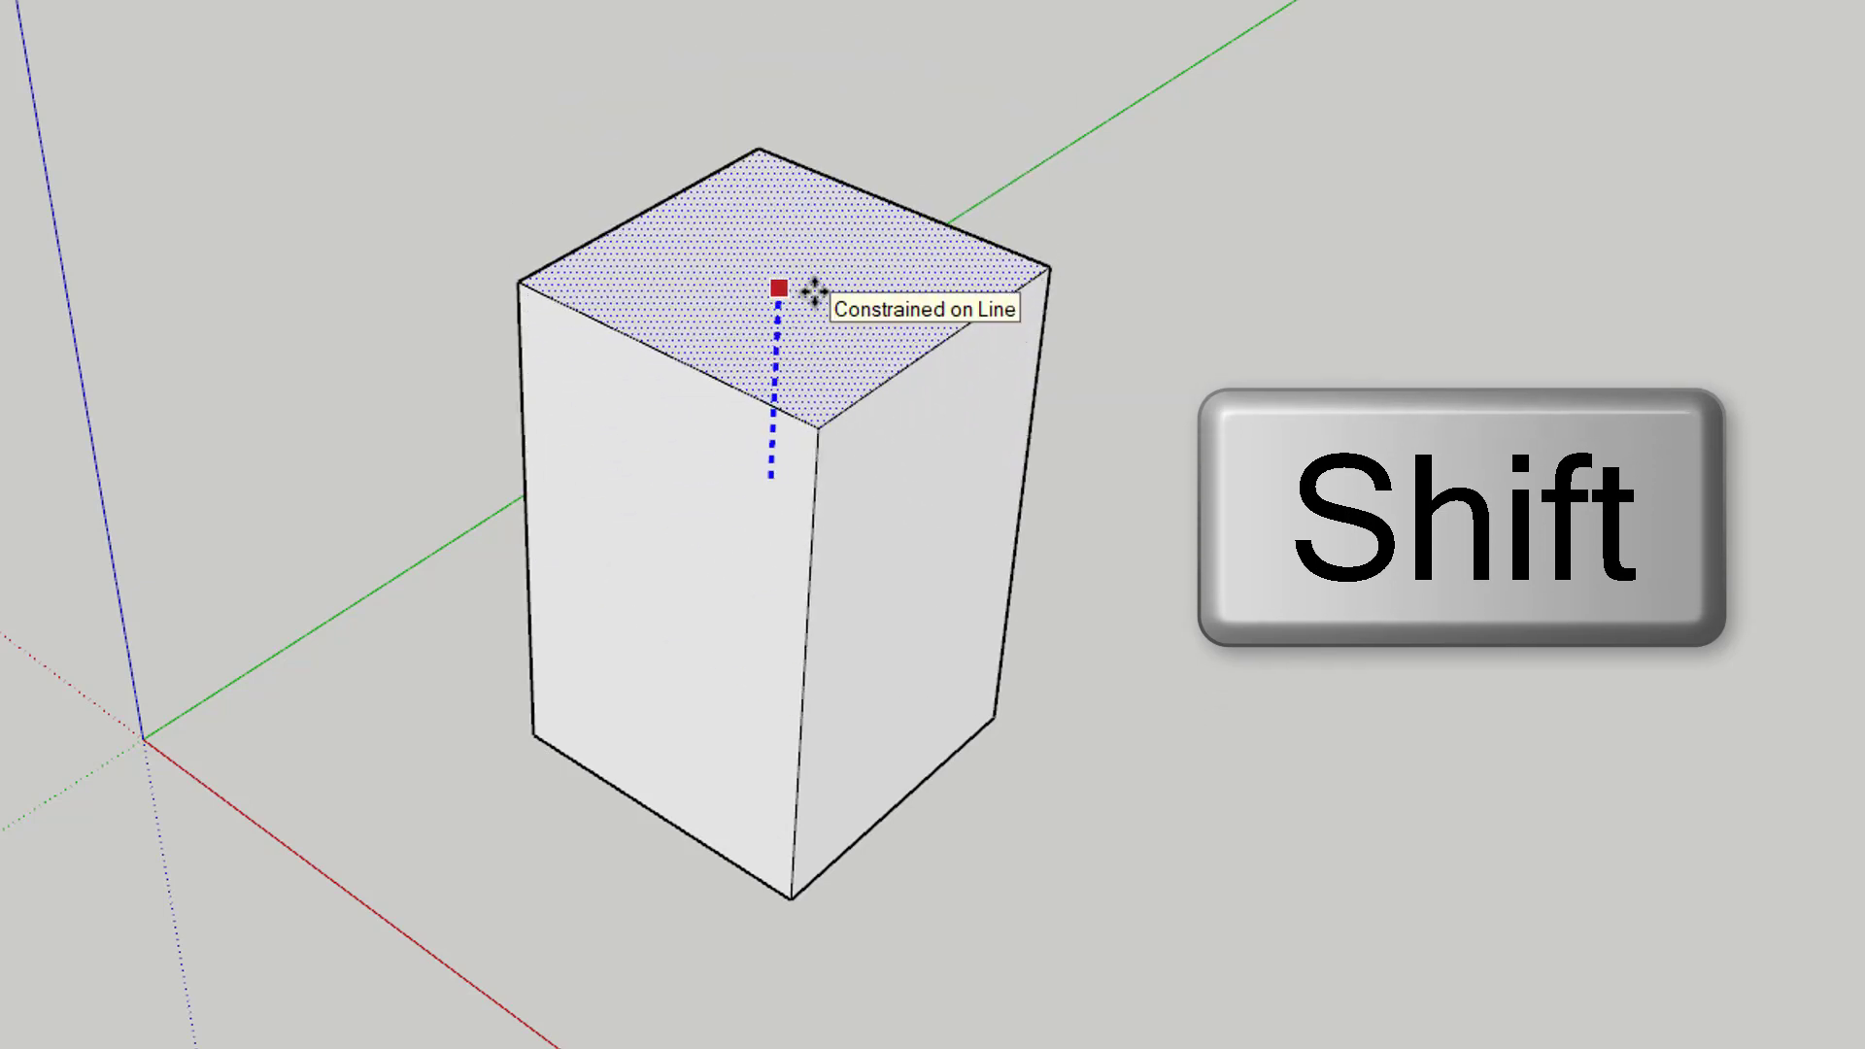
pyautogui.click(749, 200)
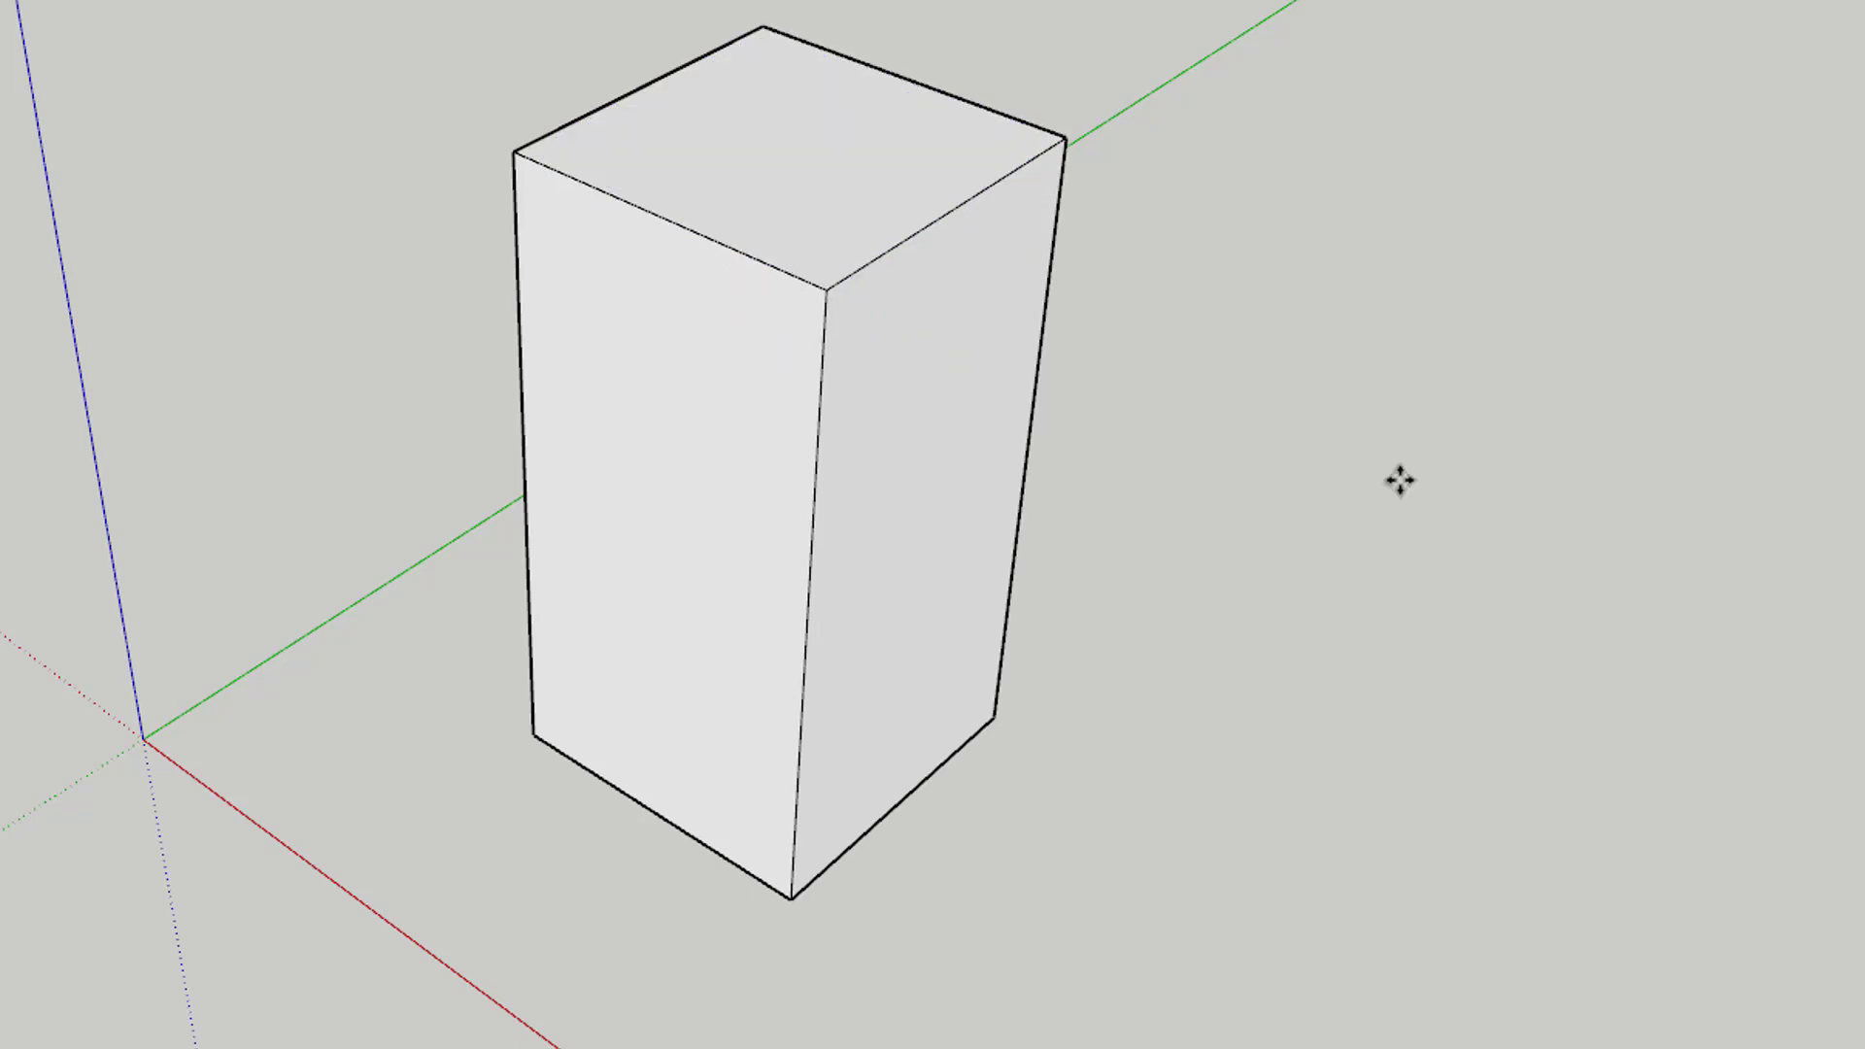
# - Undo the raised top face, slide the right face out and back, then grab the left face
pyautogui.hotkey('ctrl', 'z')
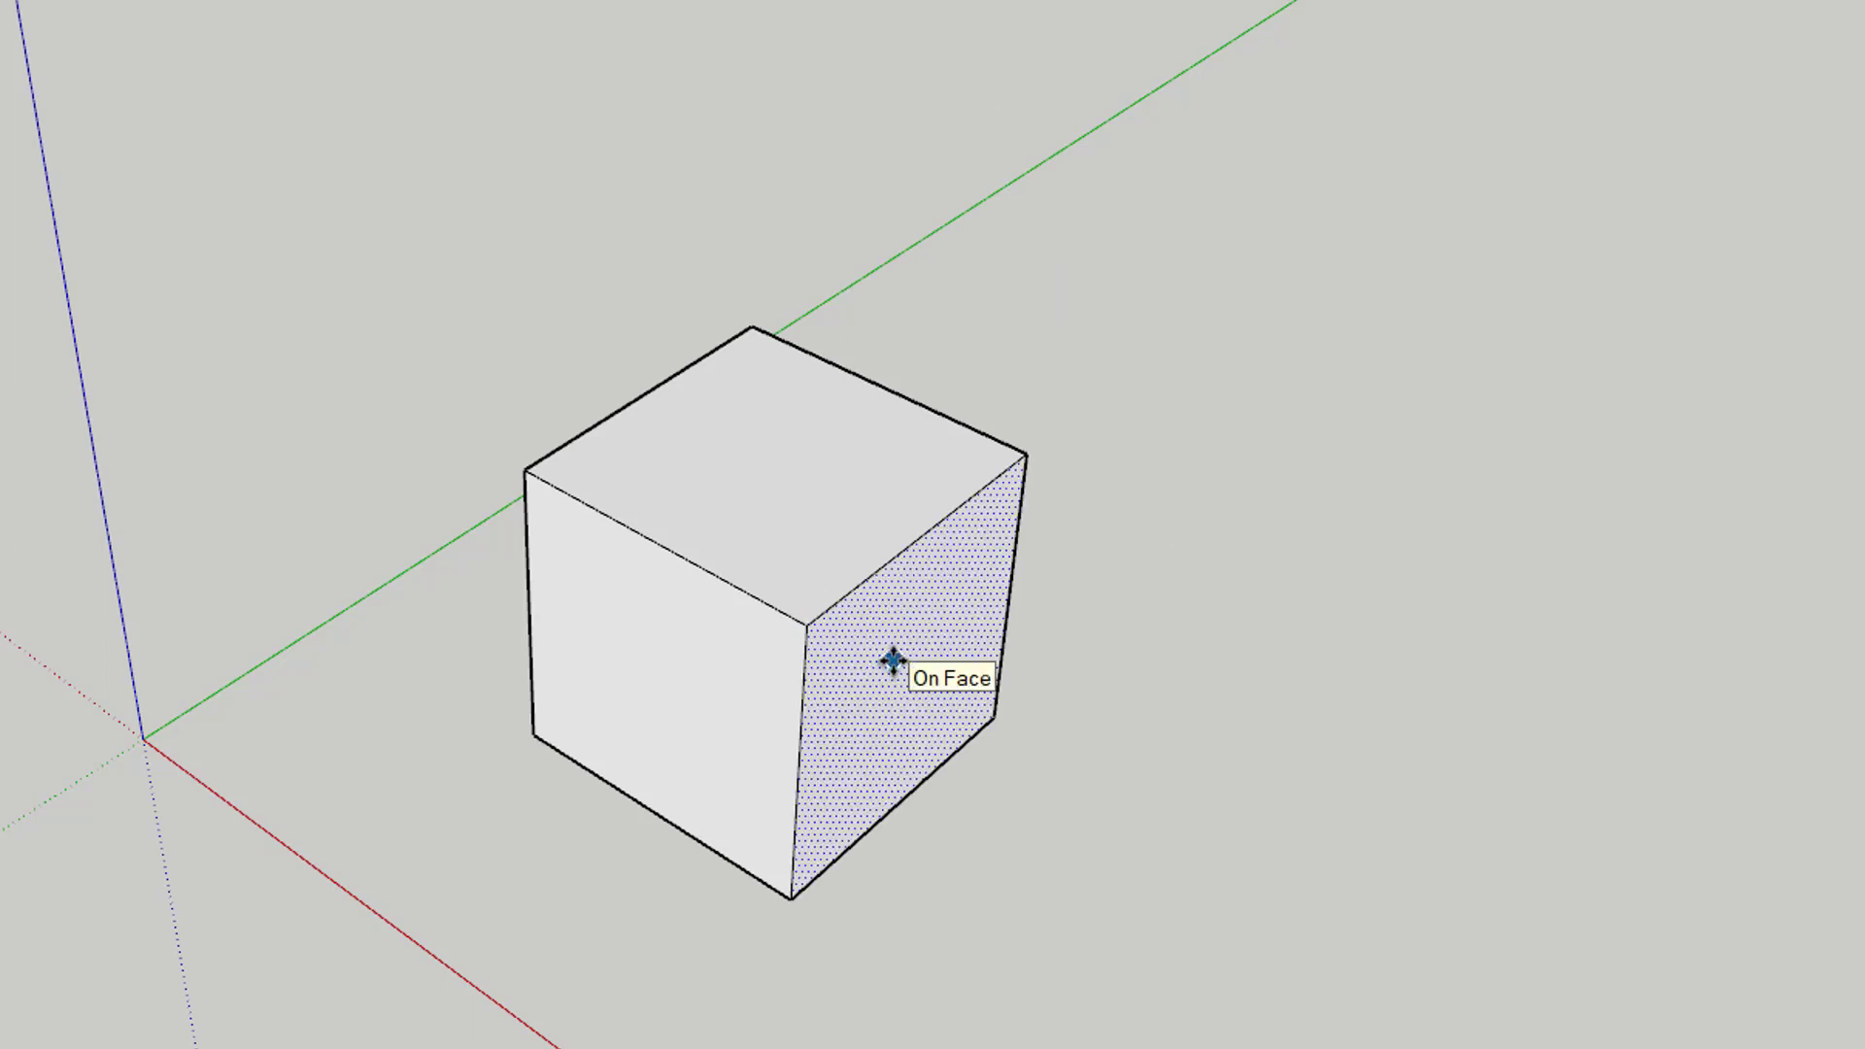
pyautogui.click(893, 660)
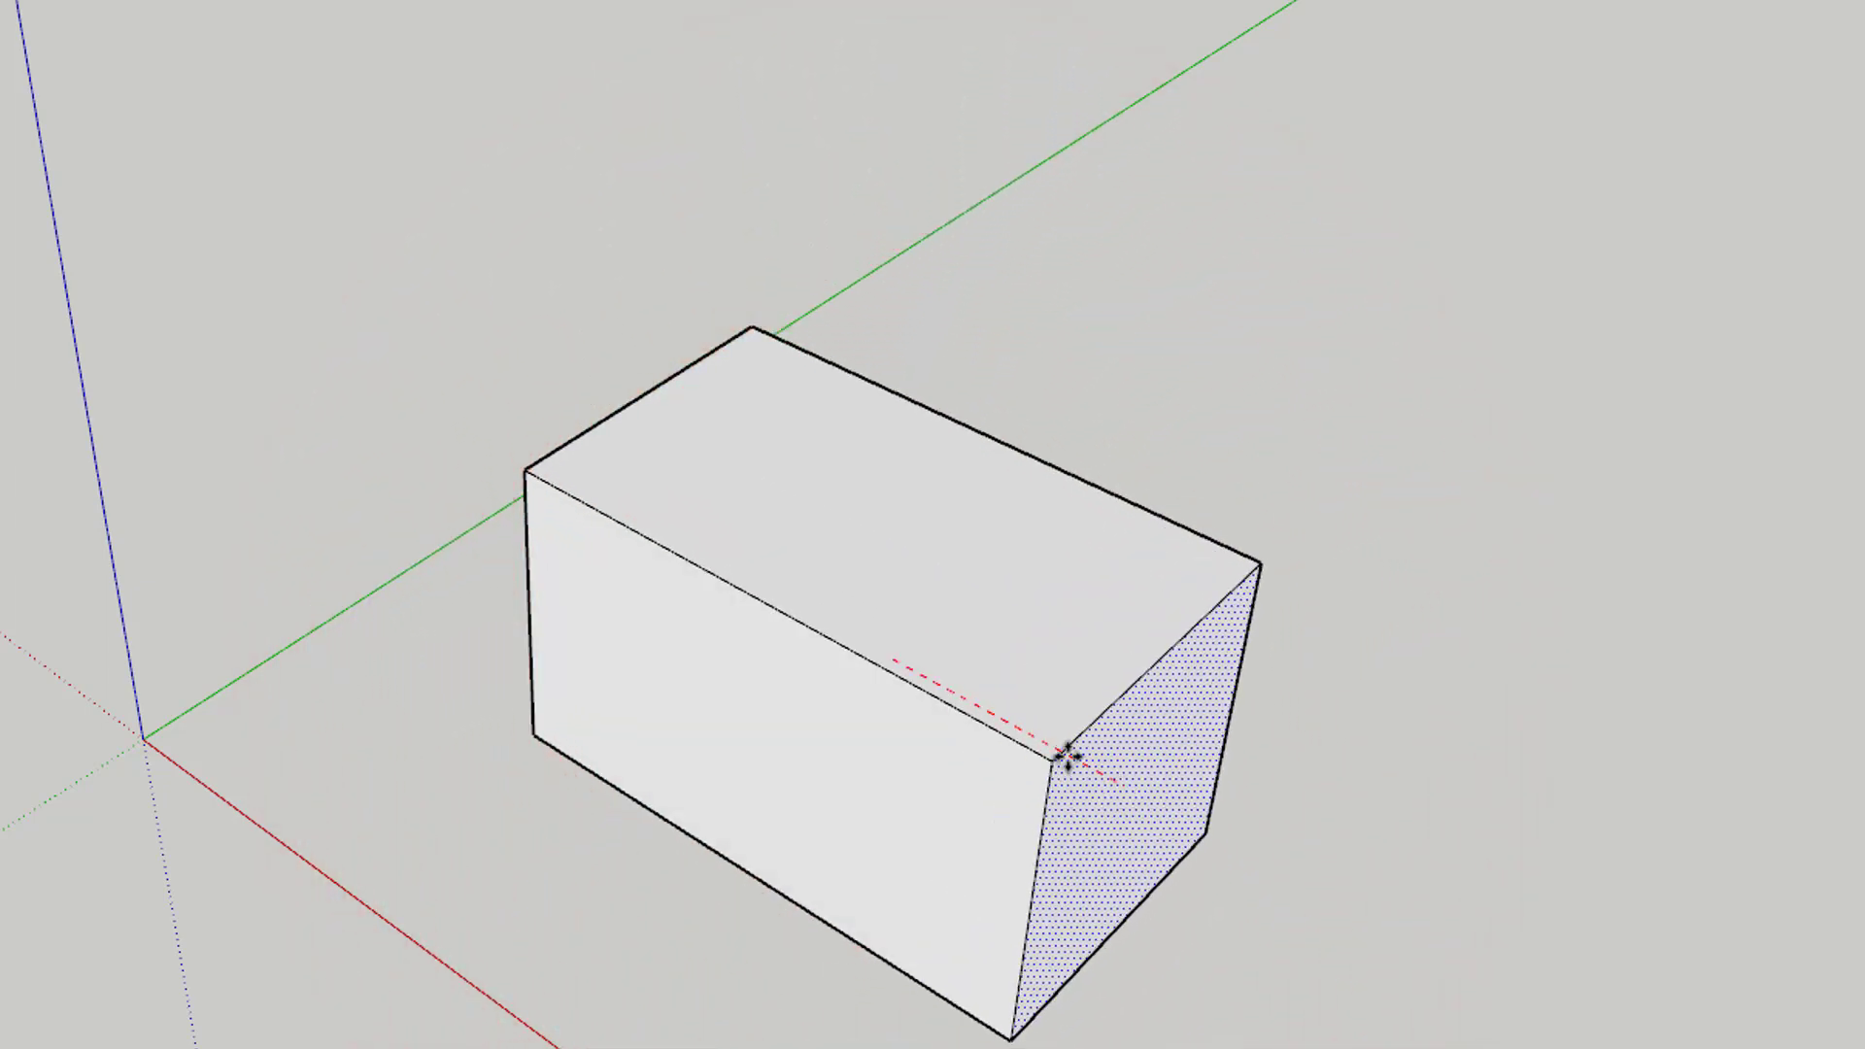
pyautogui.click(826, 736)
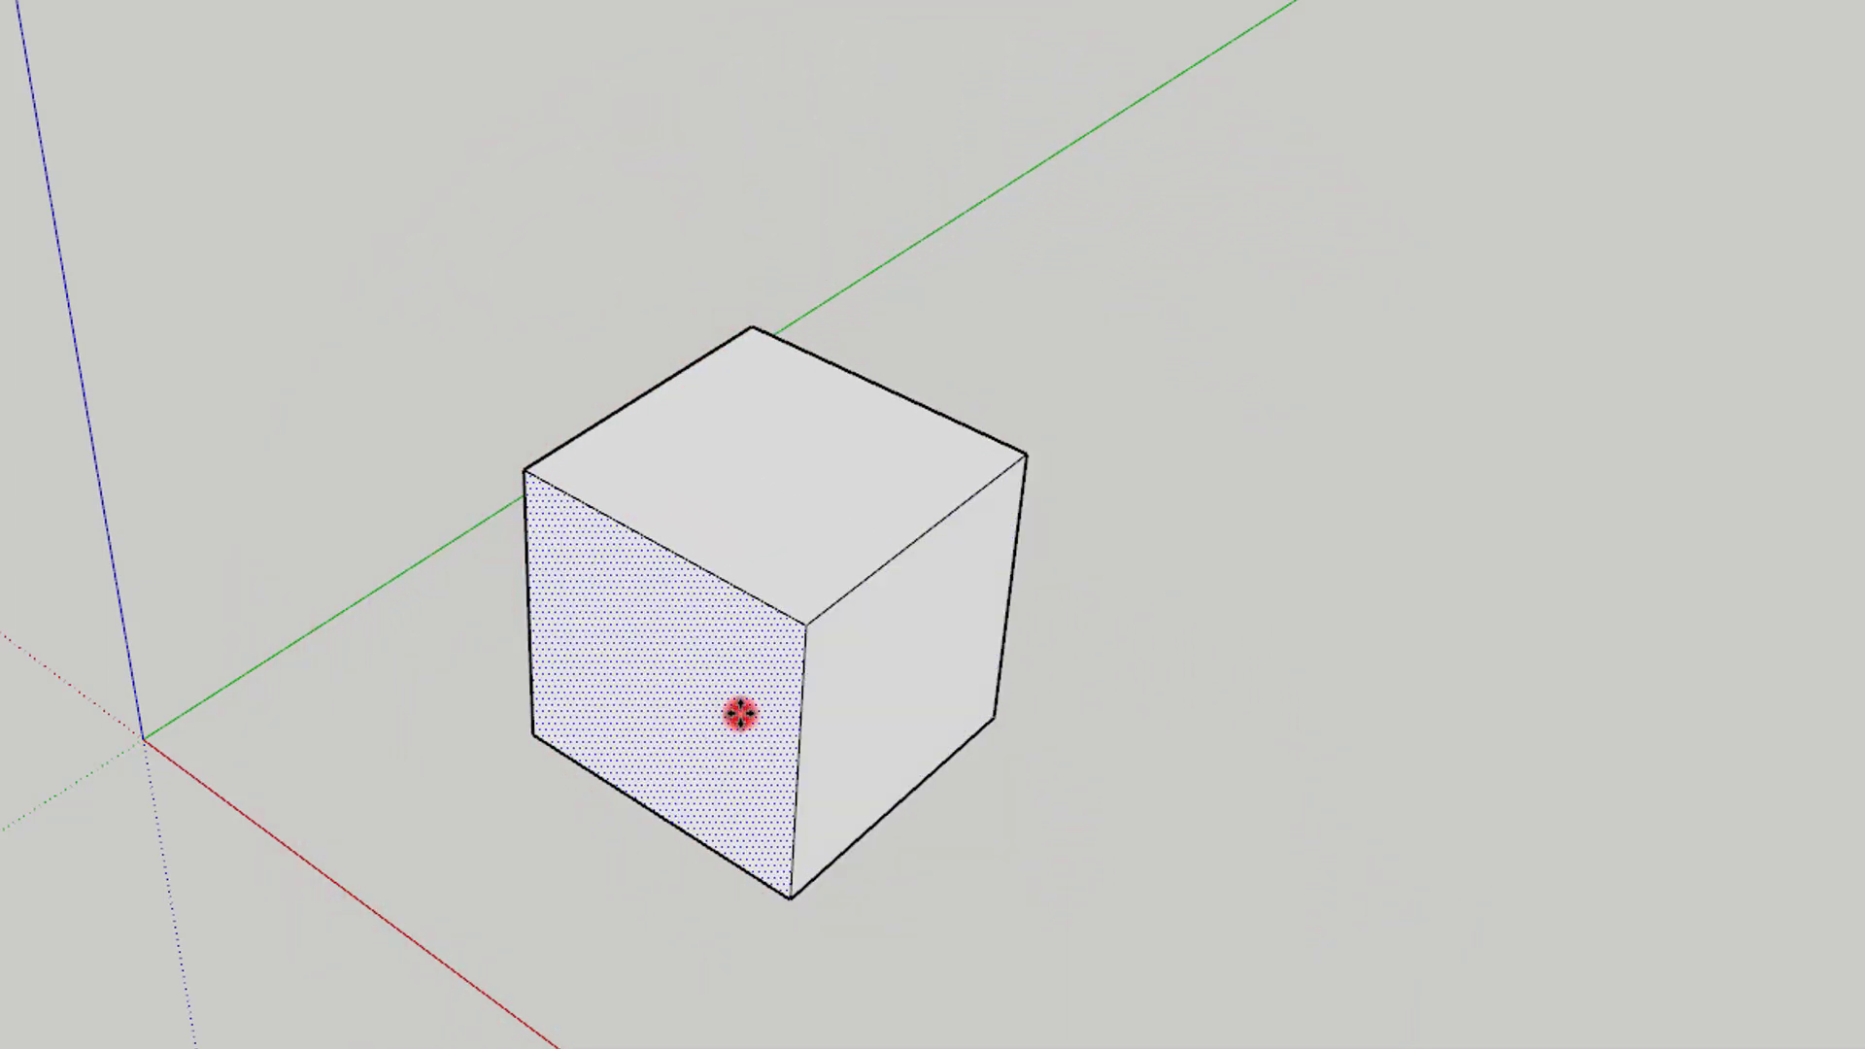
pyautogui.click(740, 713)
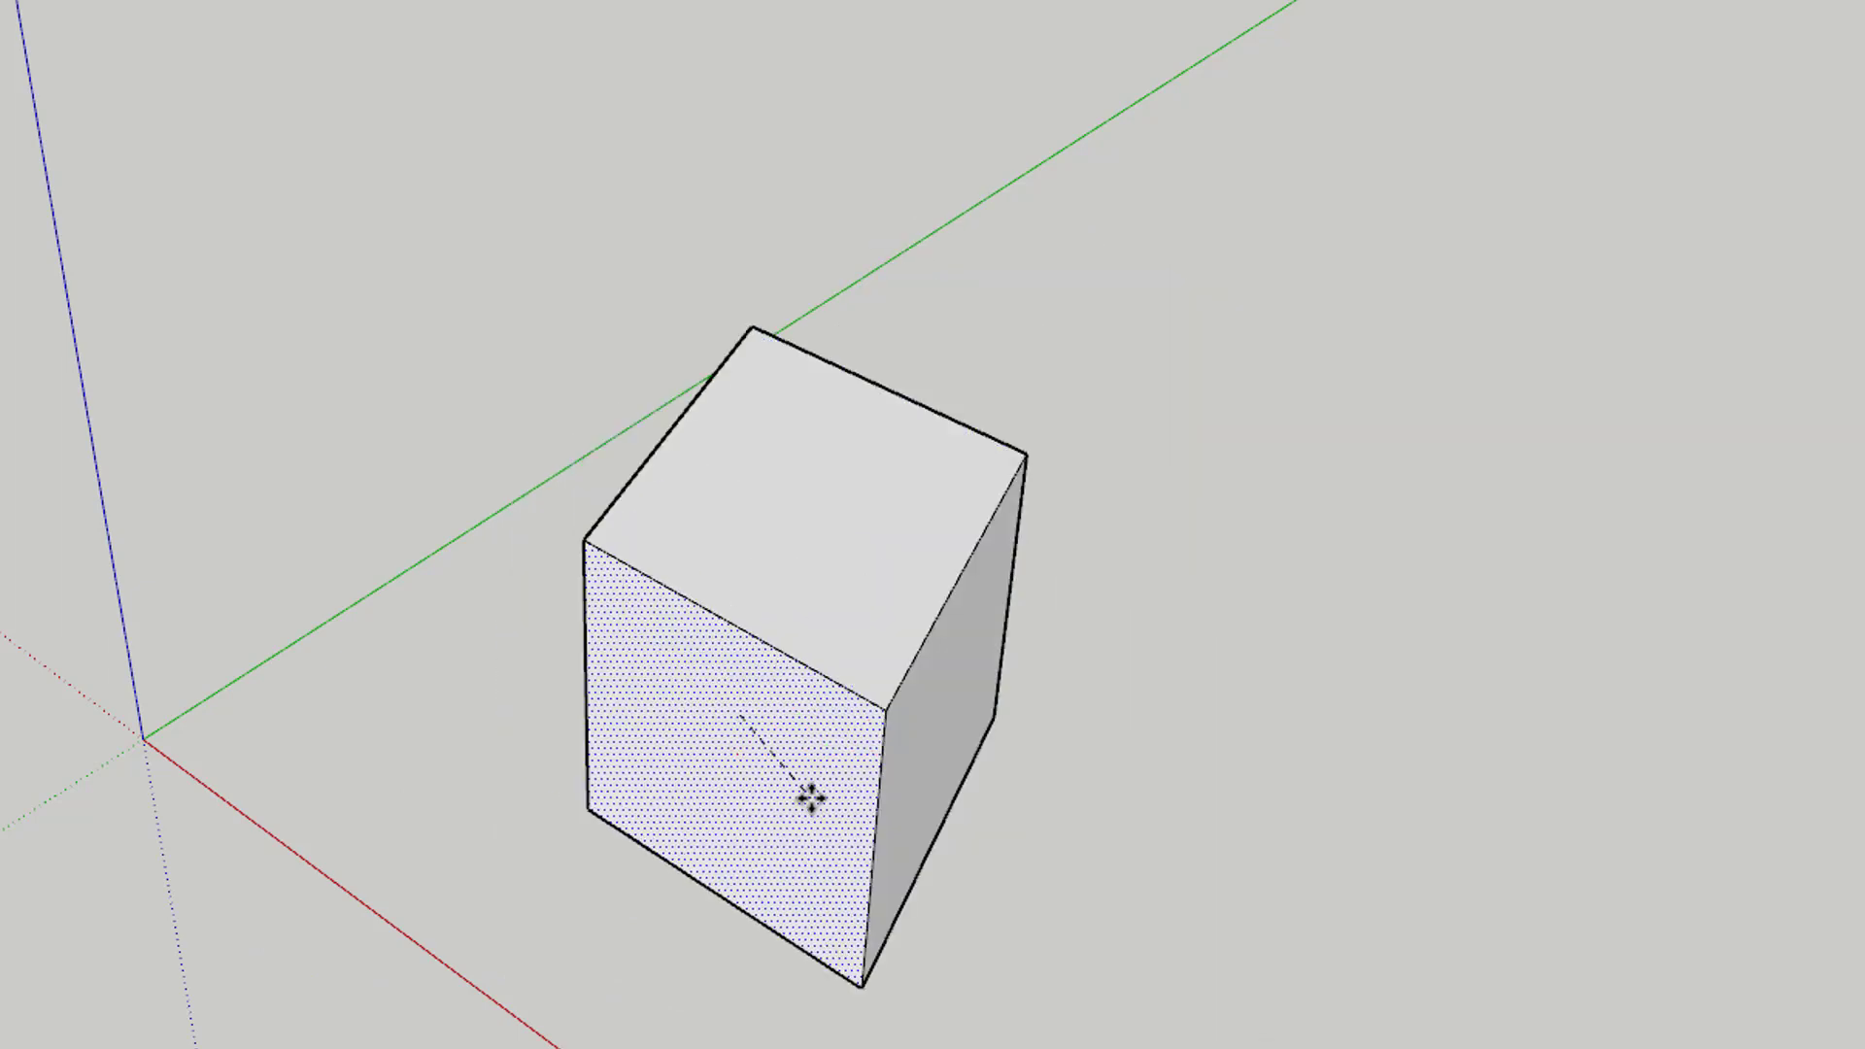
# - Release the left face, then try moving the top edges and cancel, keeping the original cube
pyautogui.click(811, 797)
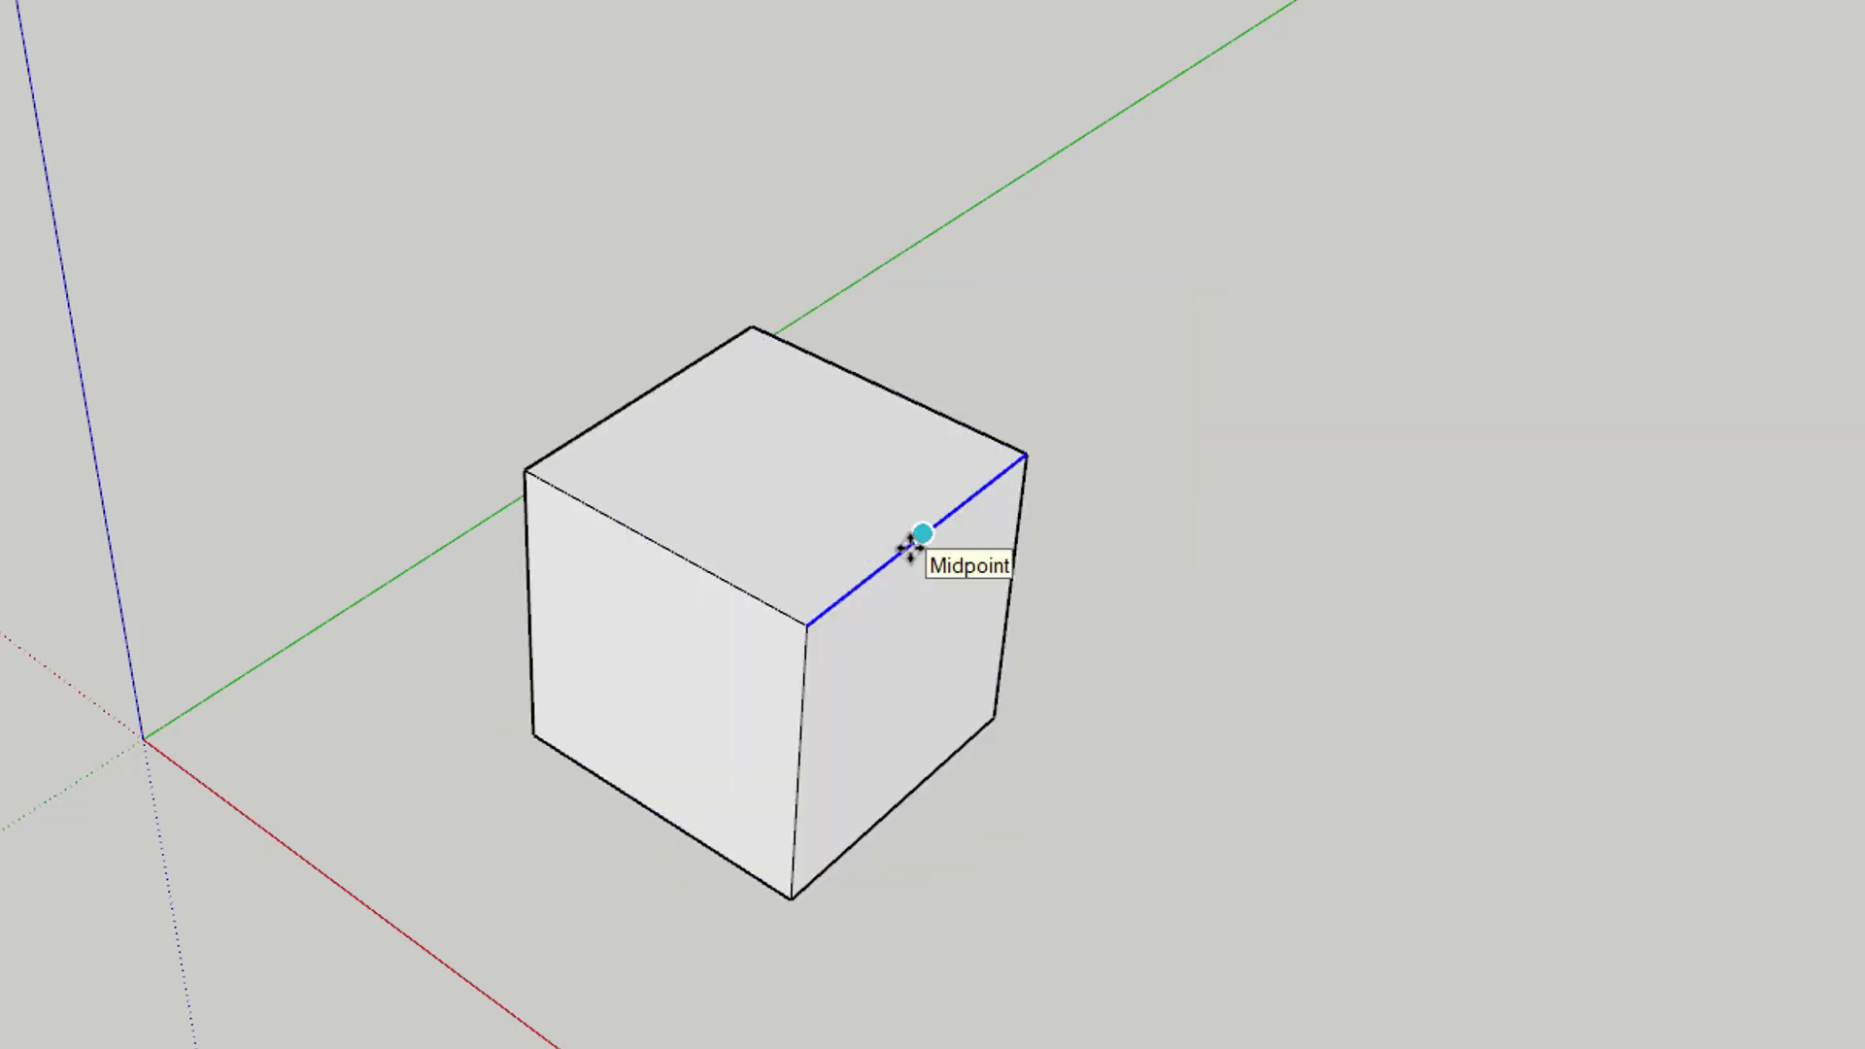
pyautogui.click(924, 533)
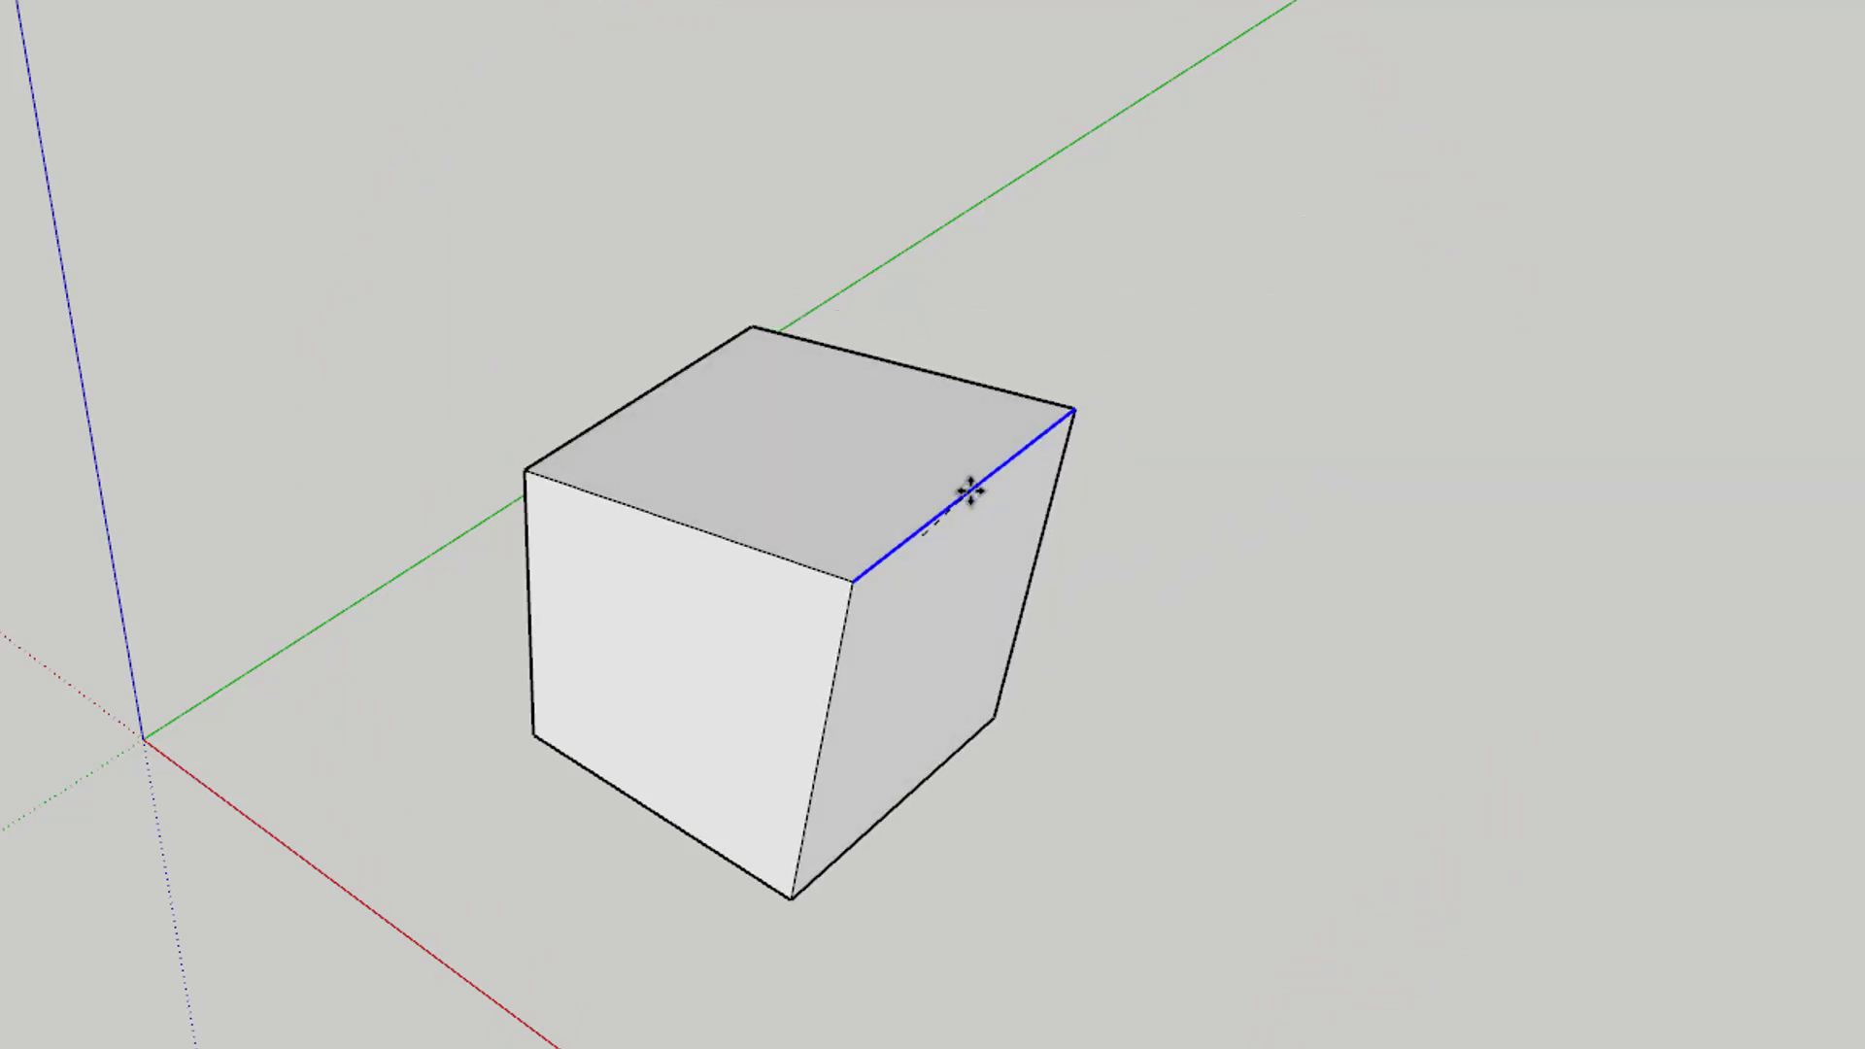
pyautogui.press('Escape')
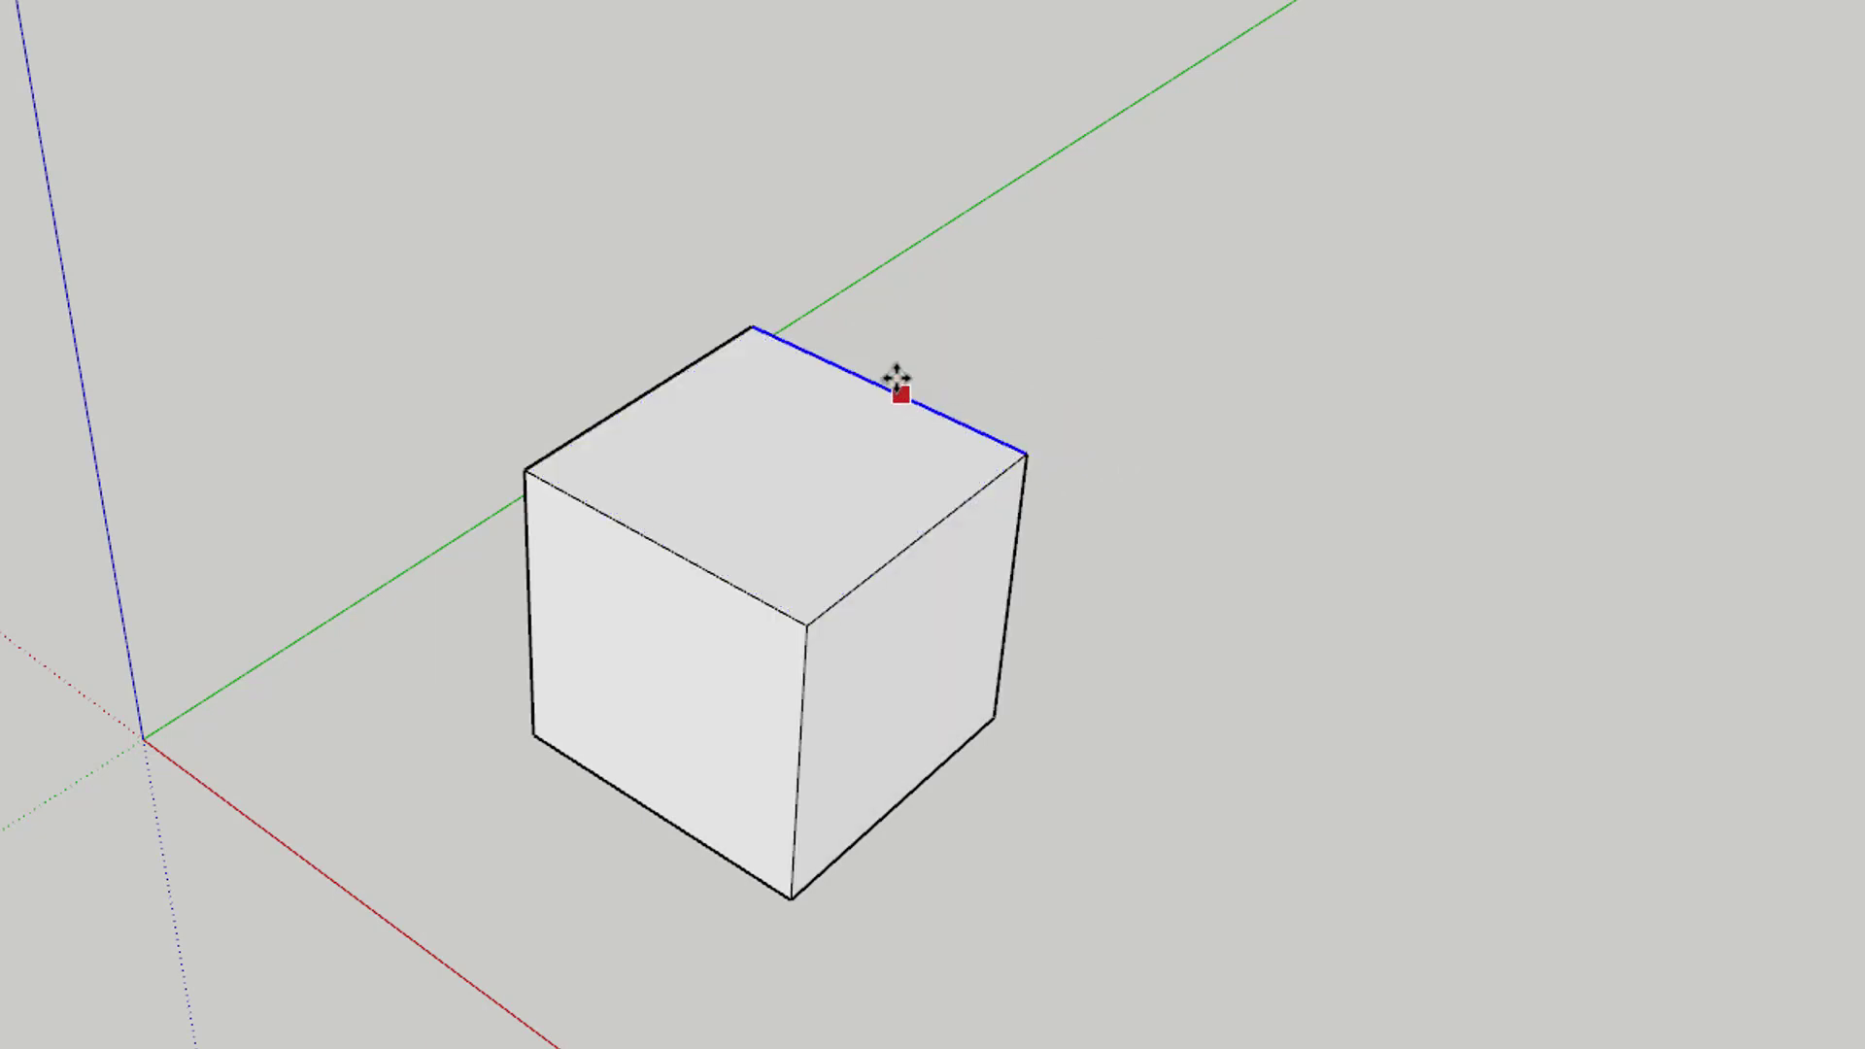
pyautogui.click(889, 382)
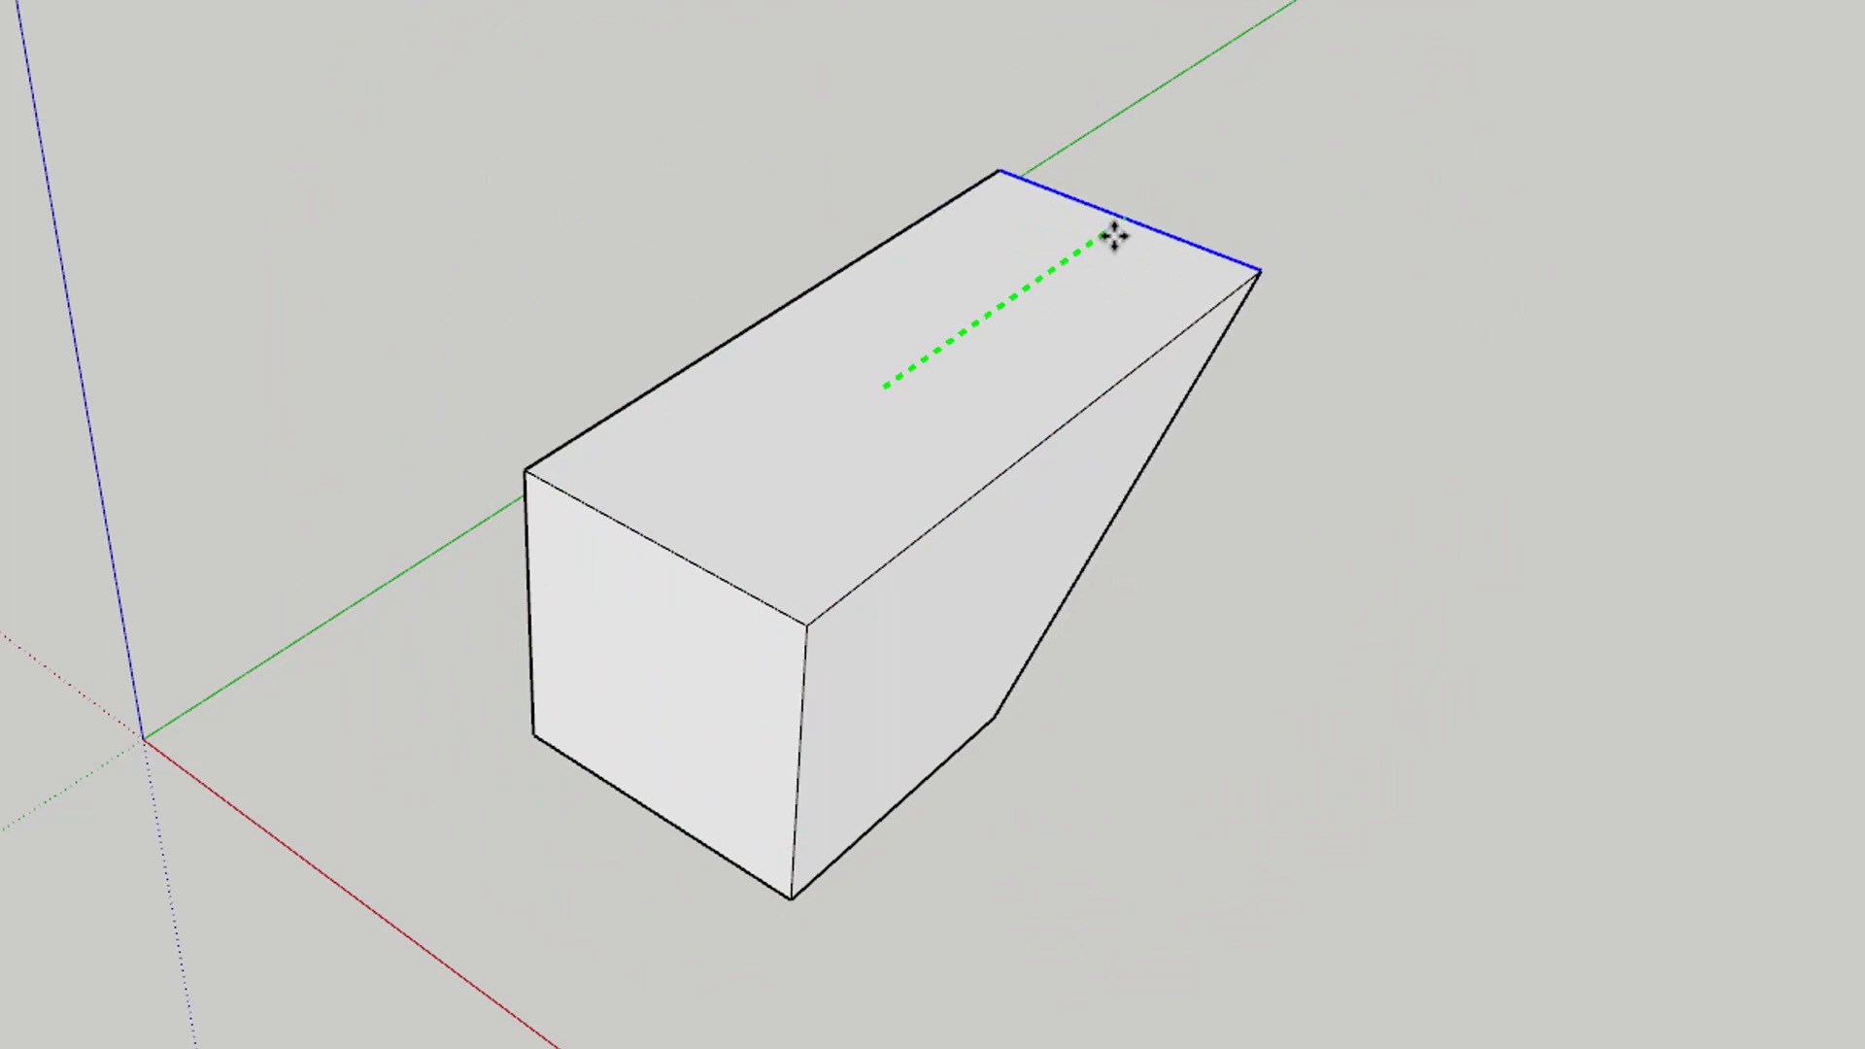
pyautogui.press('Escape')
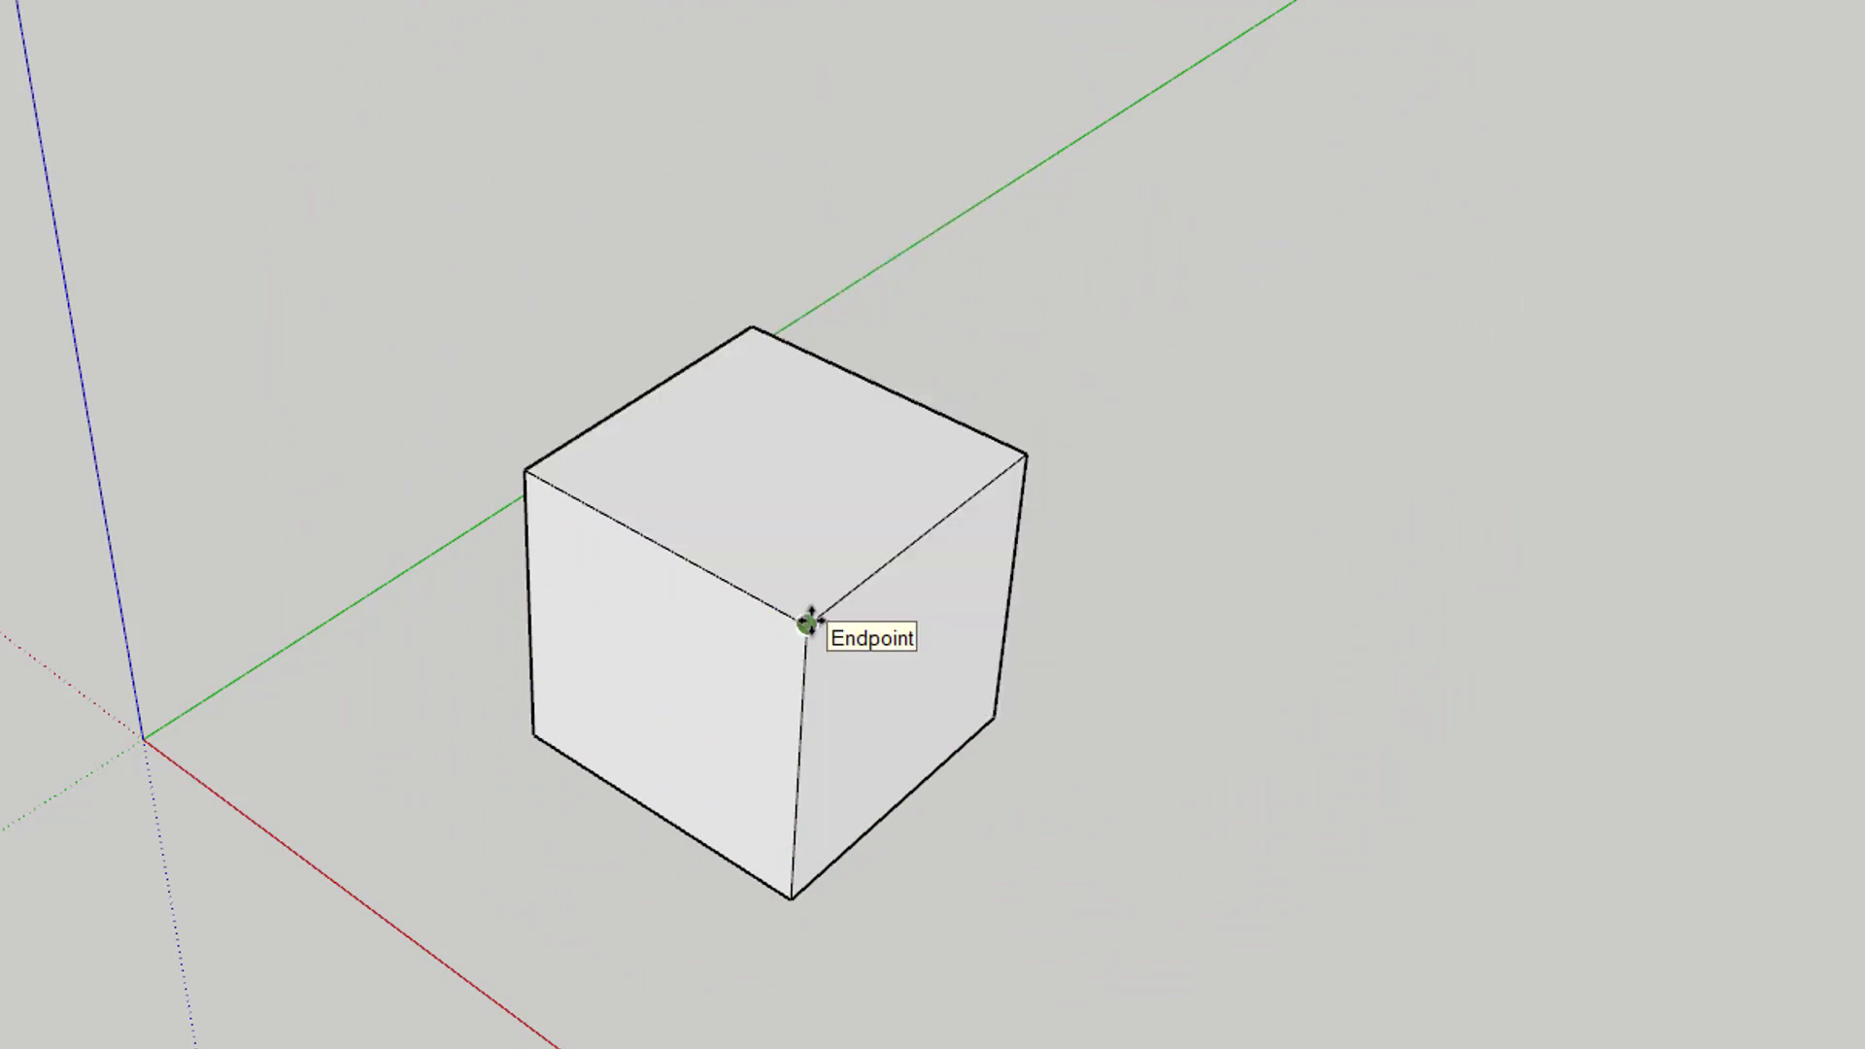
pyautogui.click(809, 623)
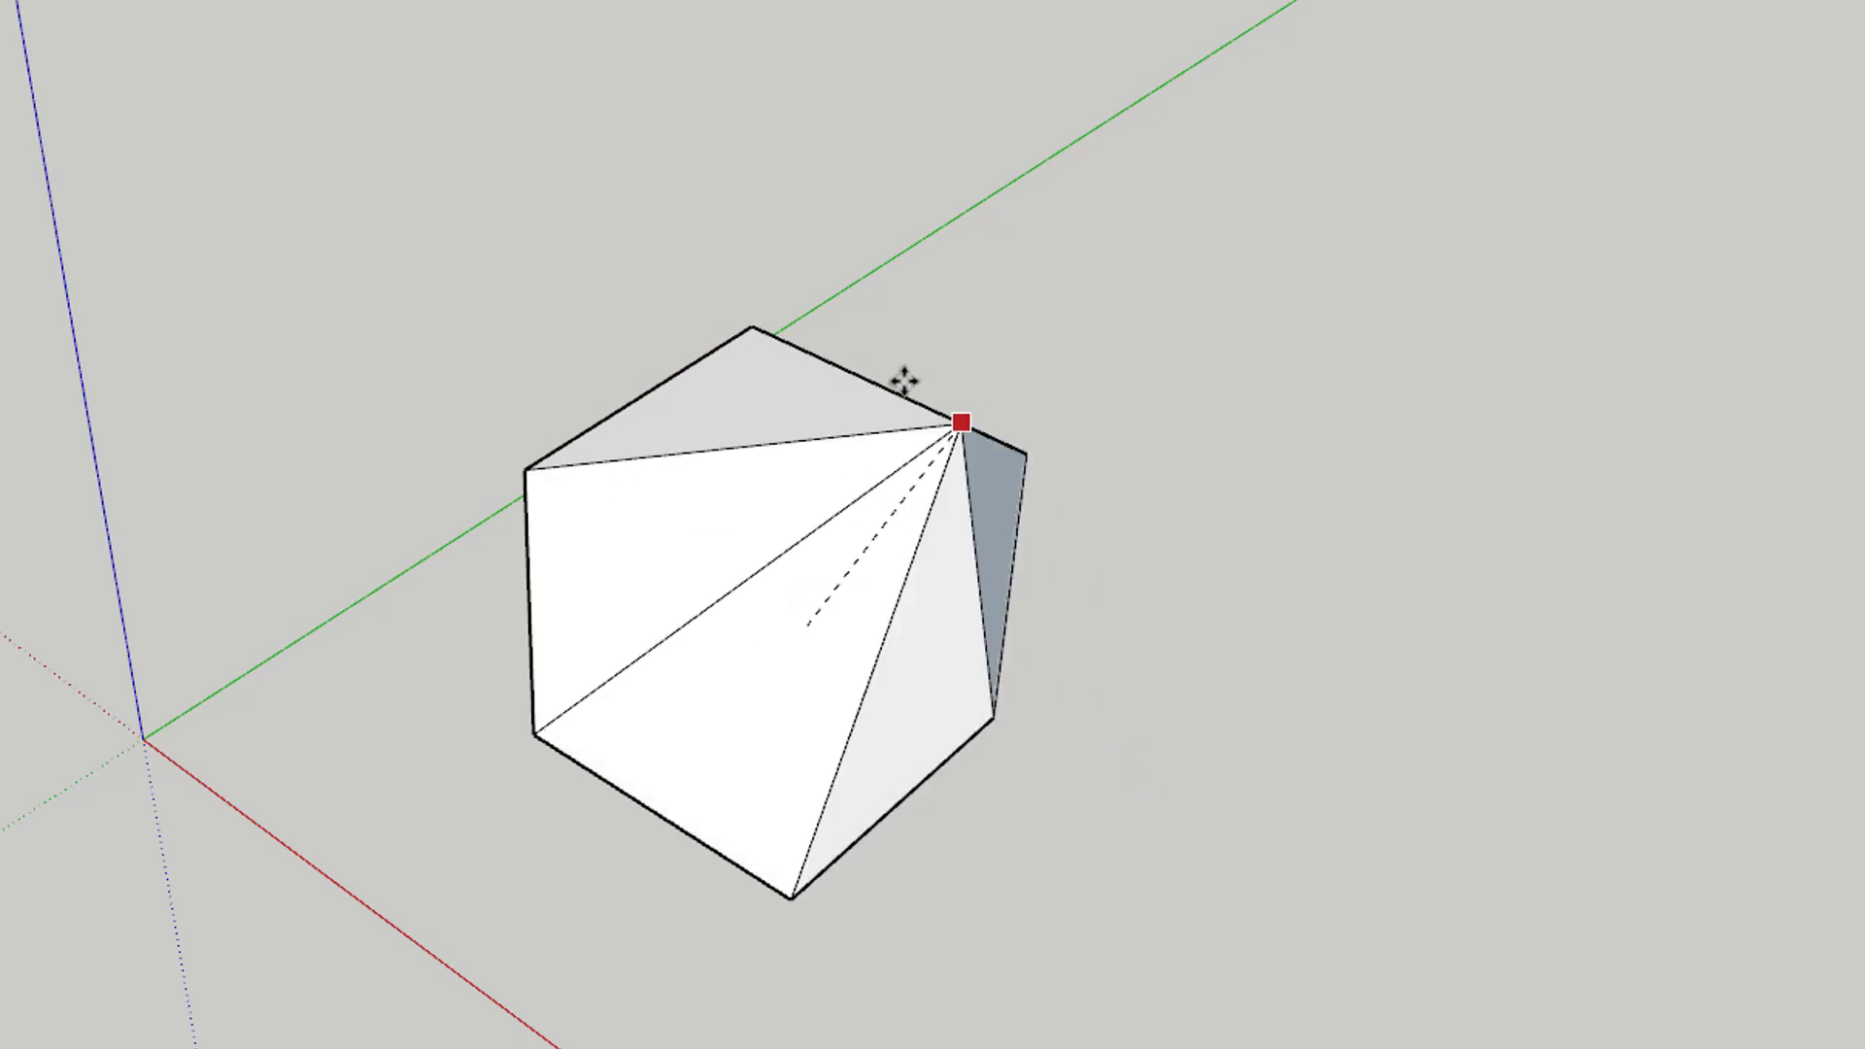
pyautogui.click(821, 318)
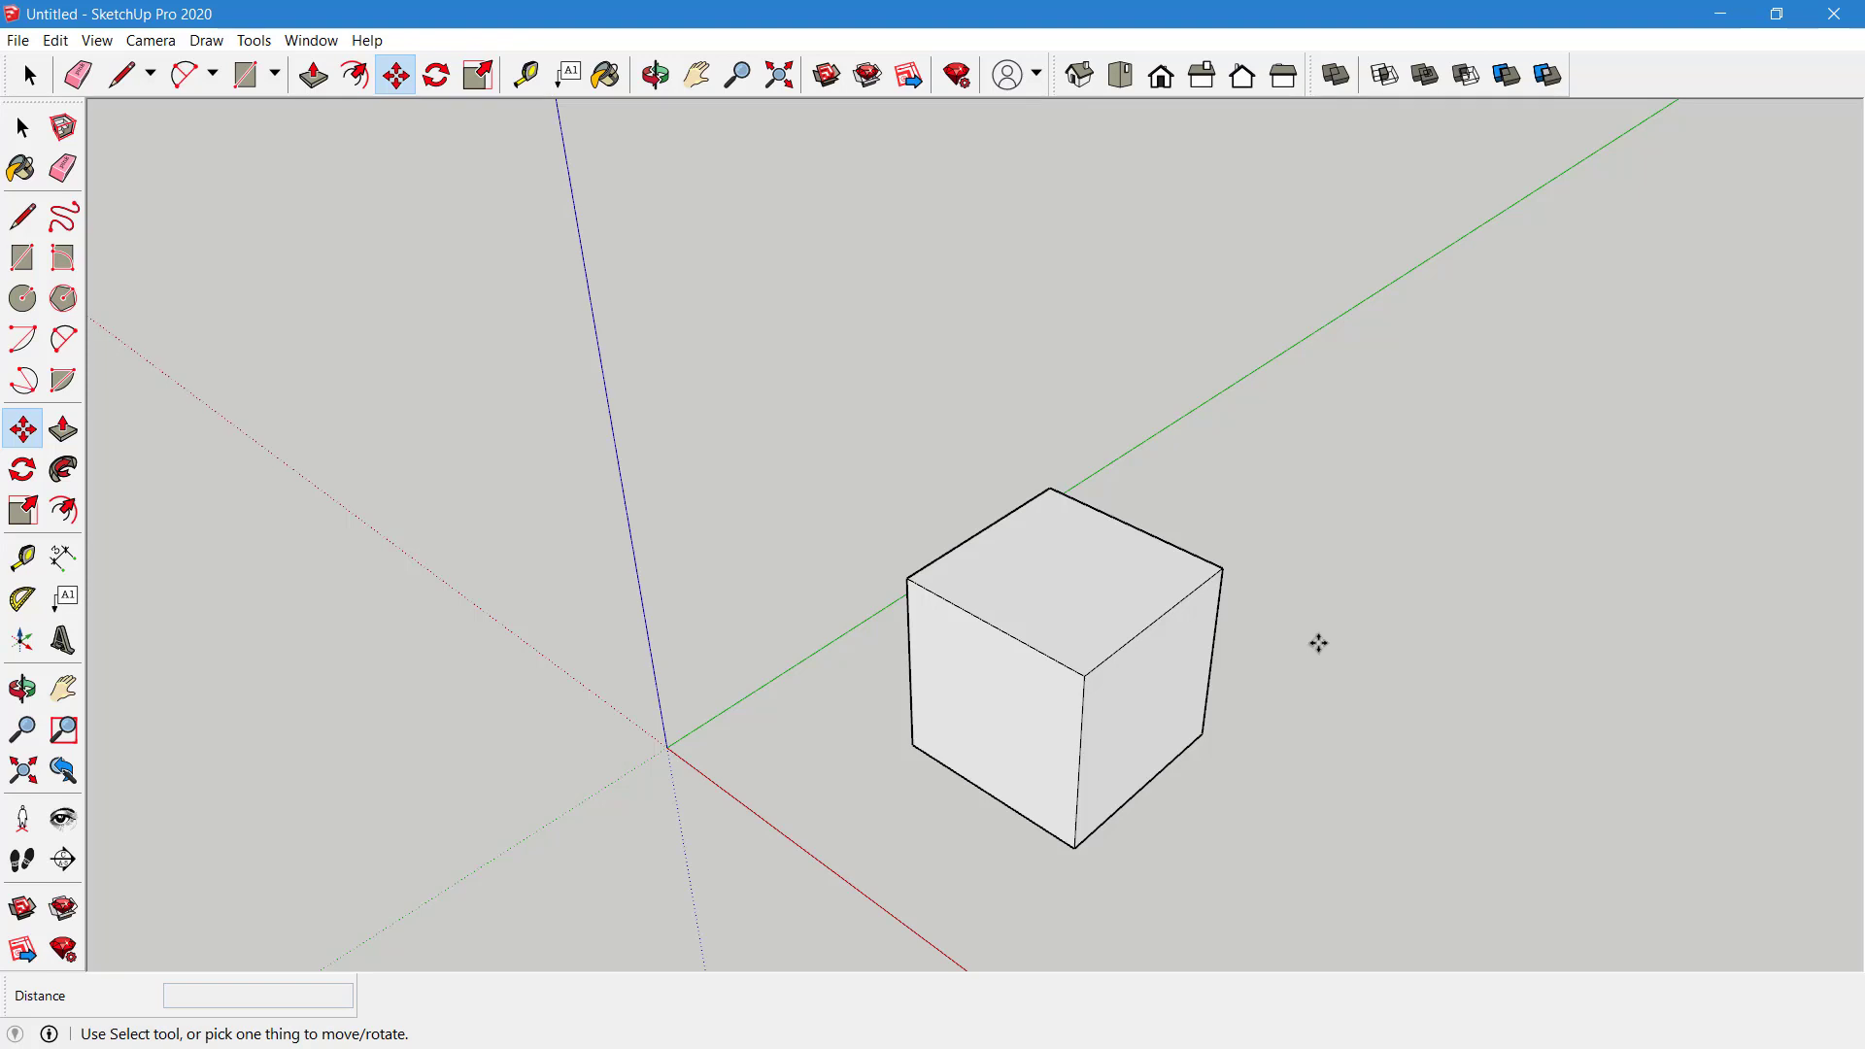
# - Double-click to select the entire cube and move it slightly along the green axis
pyautogui.click(23, 129)
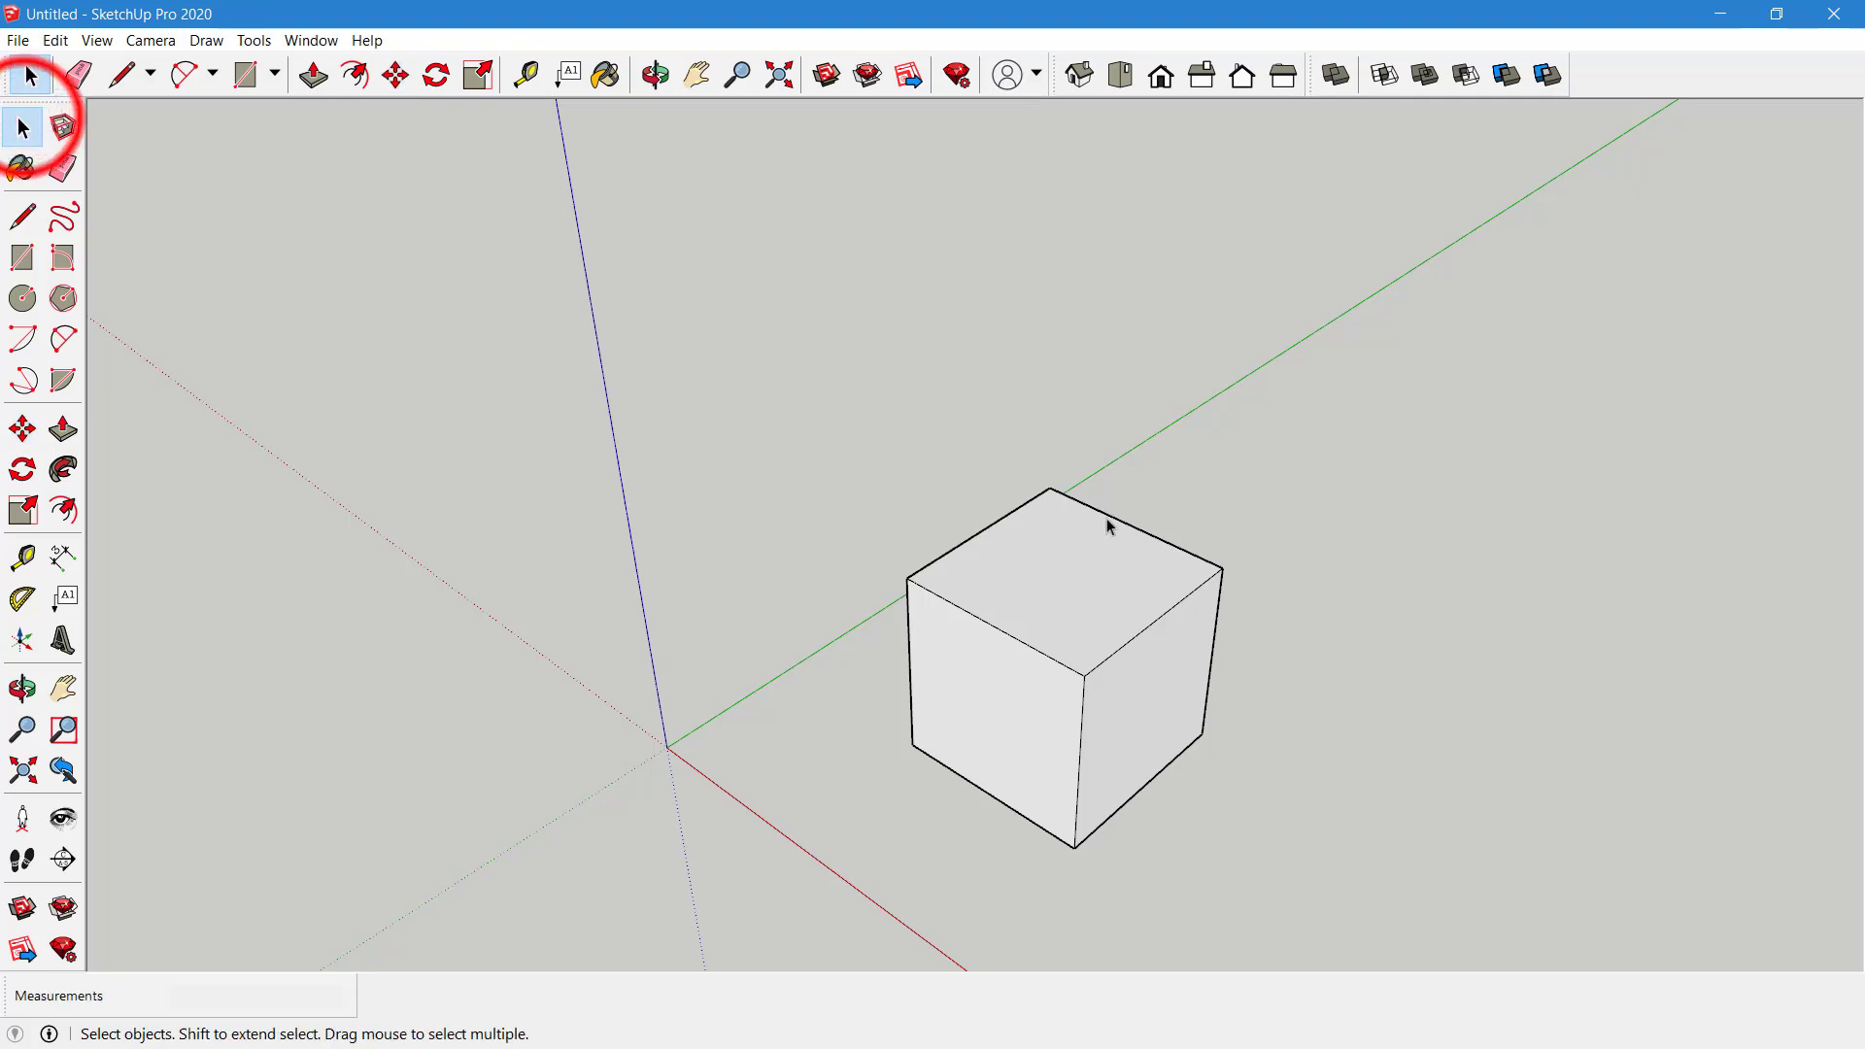
pyautogui.click(1099, 592)
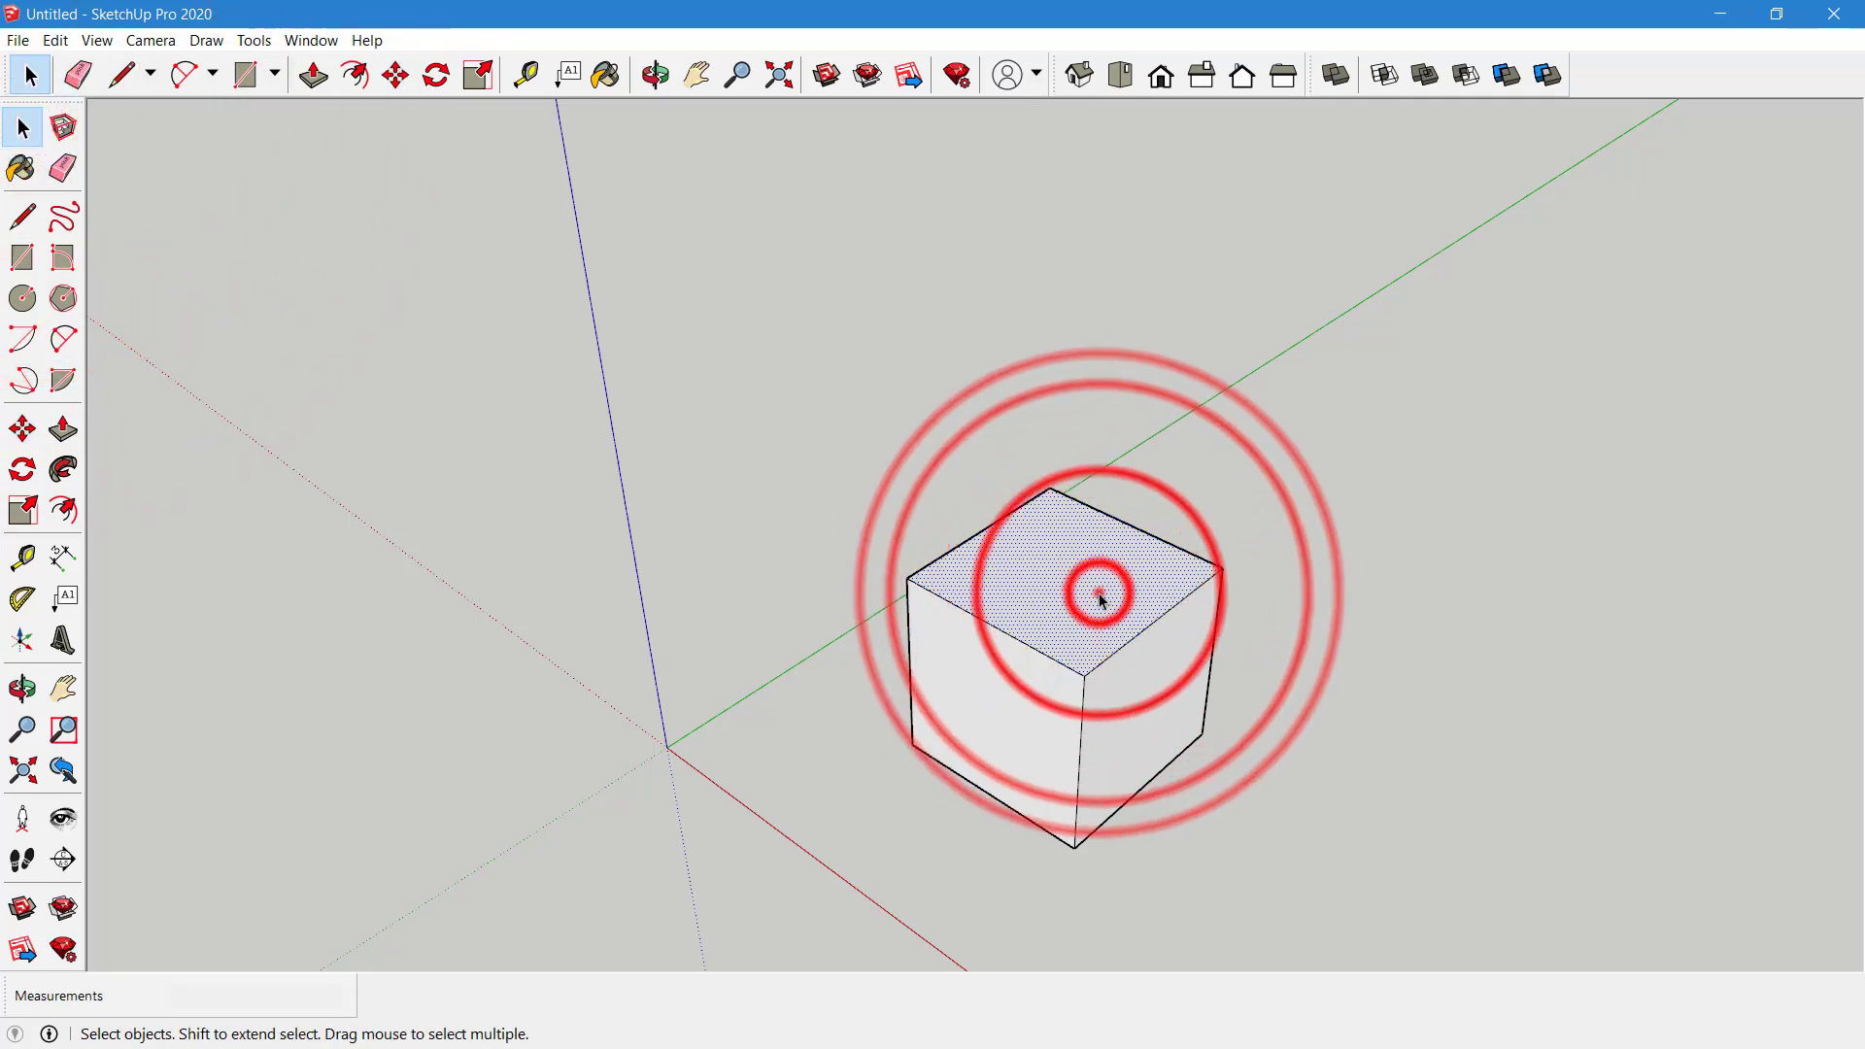
pyautogui.doubleClick(1100, 595)
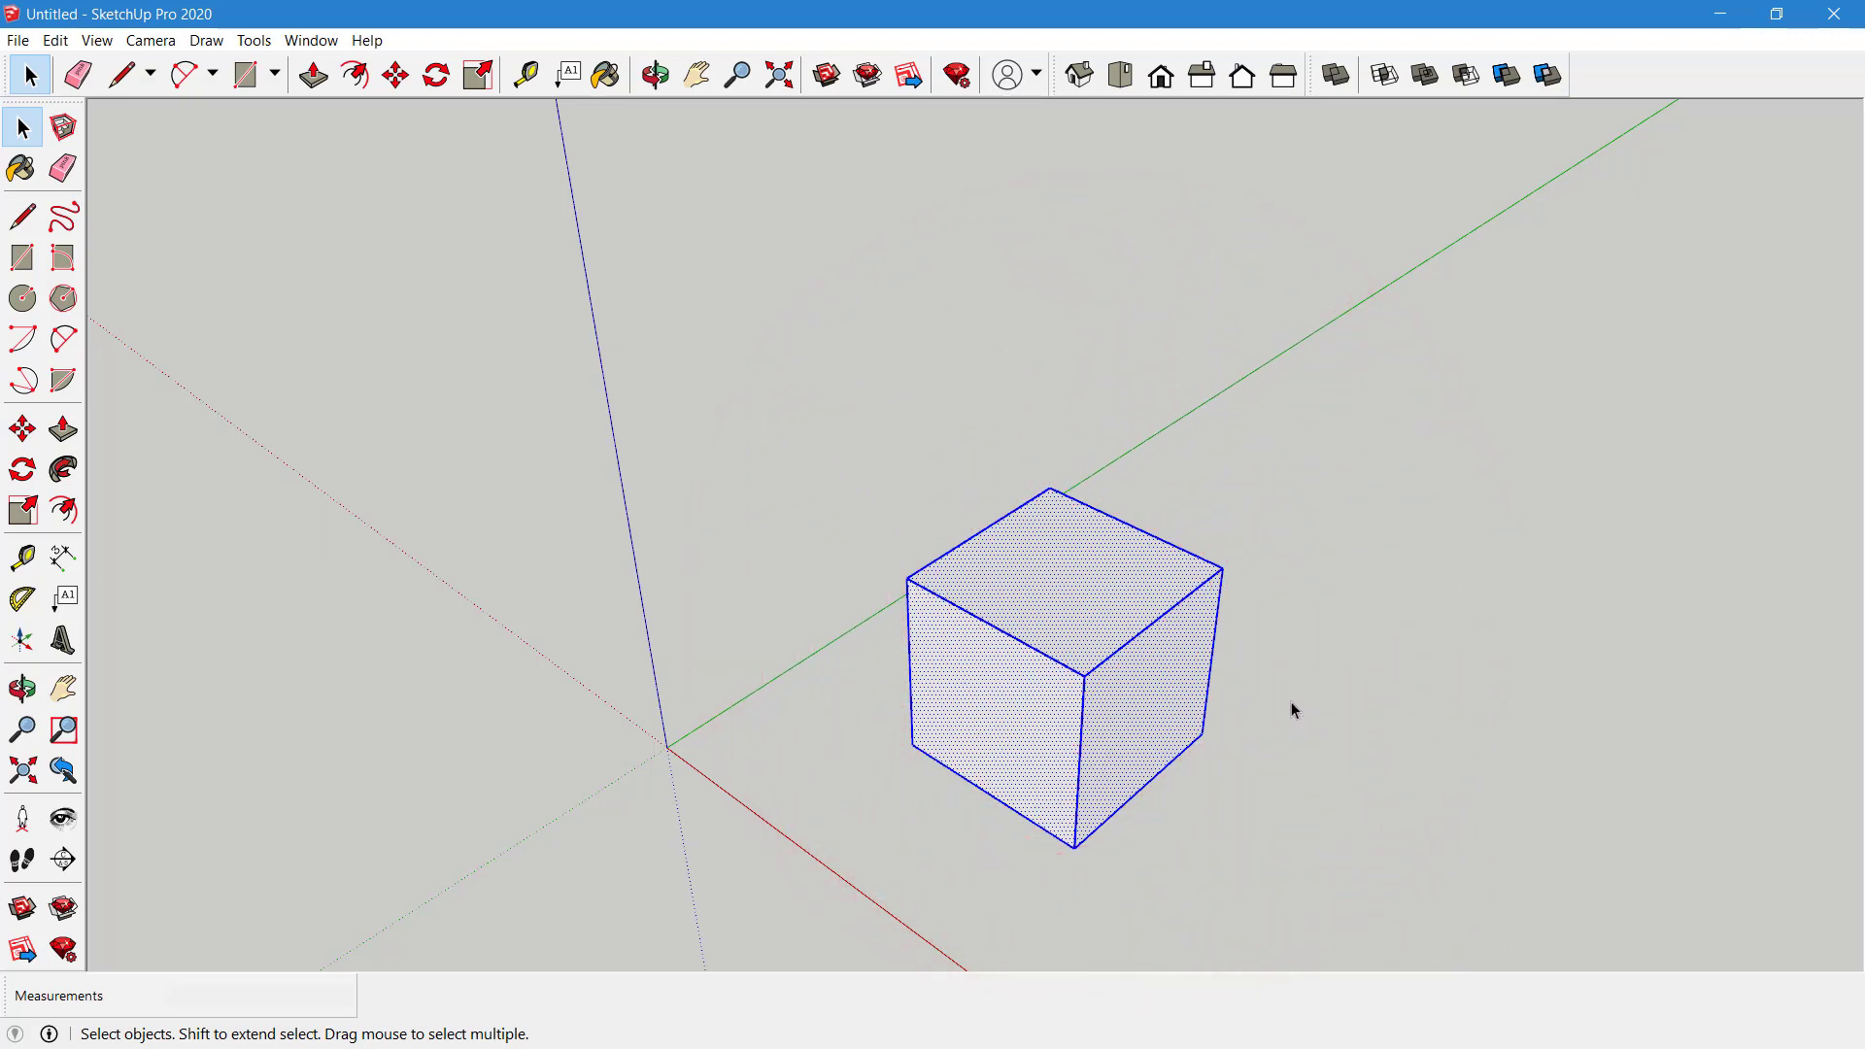
pyautogui.click(17, 437)
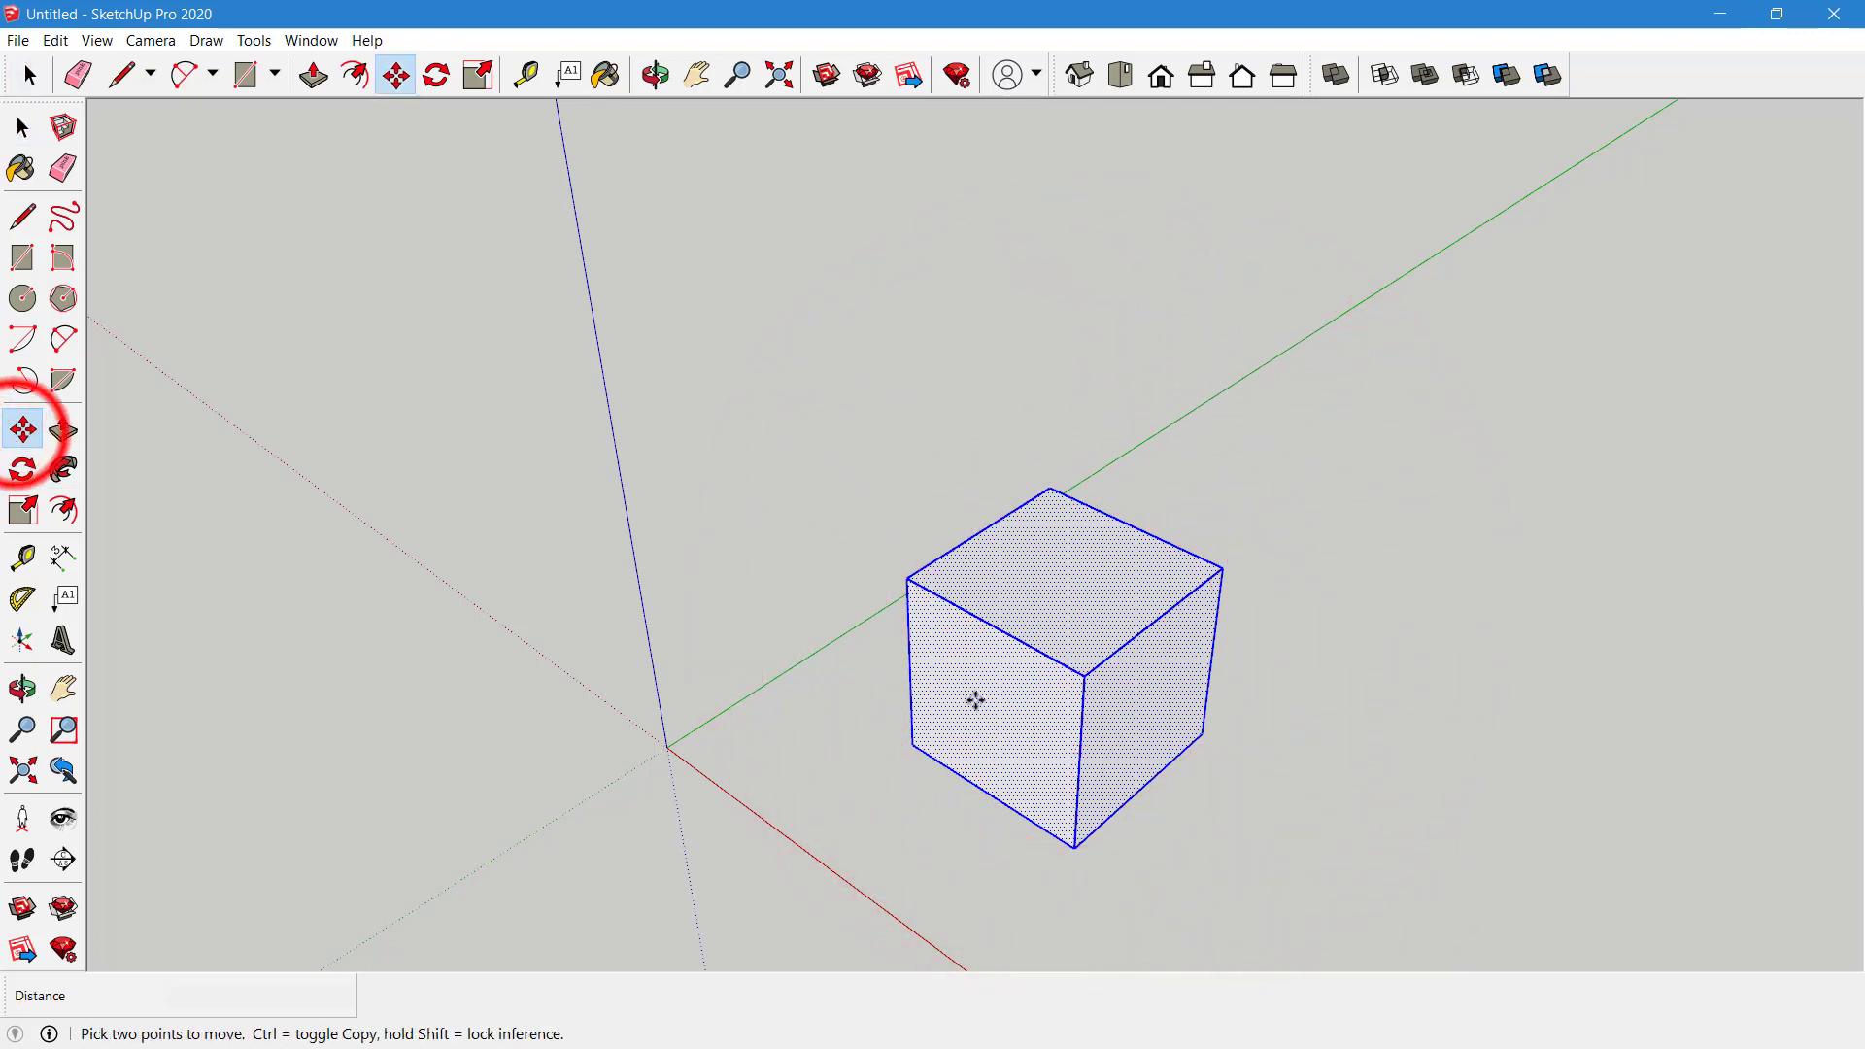
pyautogui.click(1124, 711)
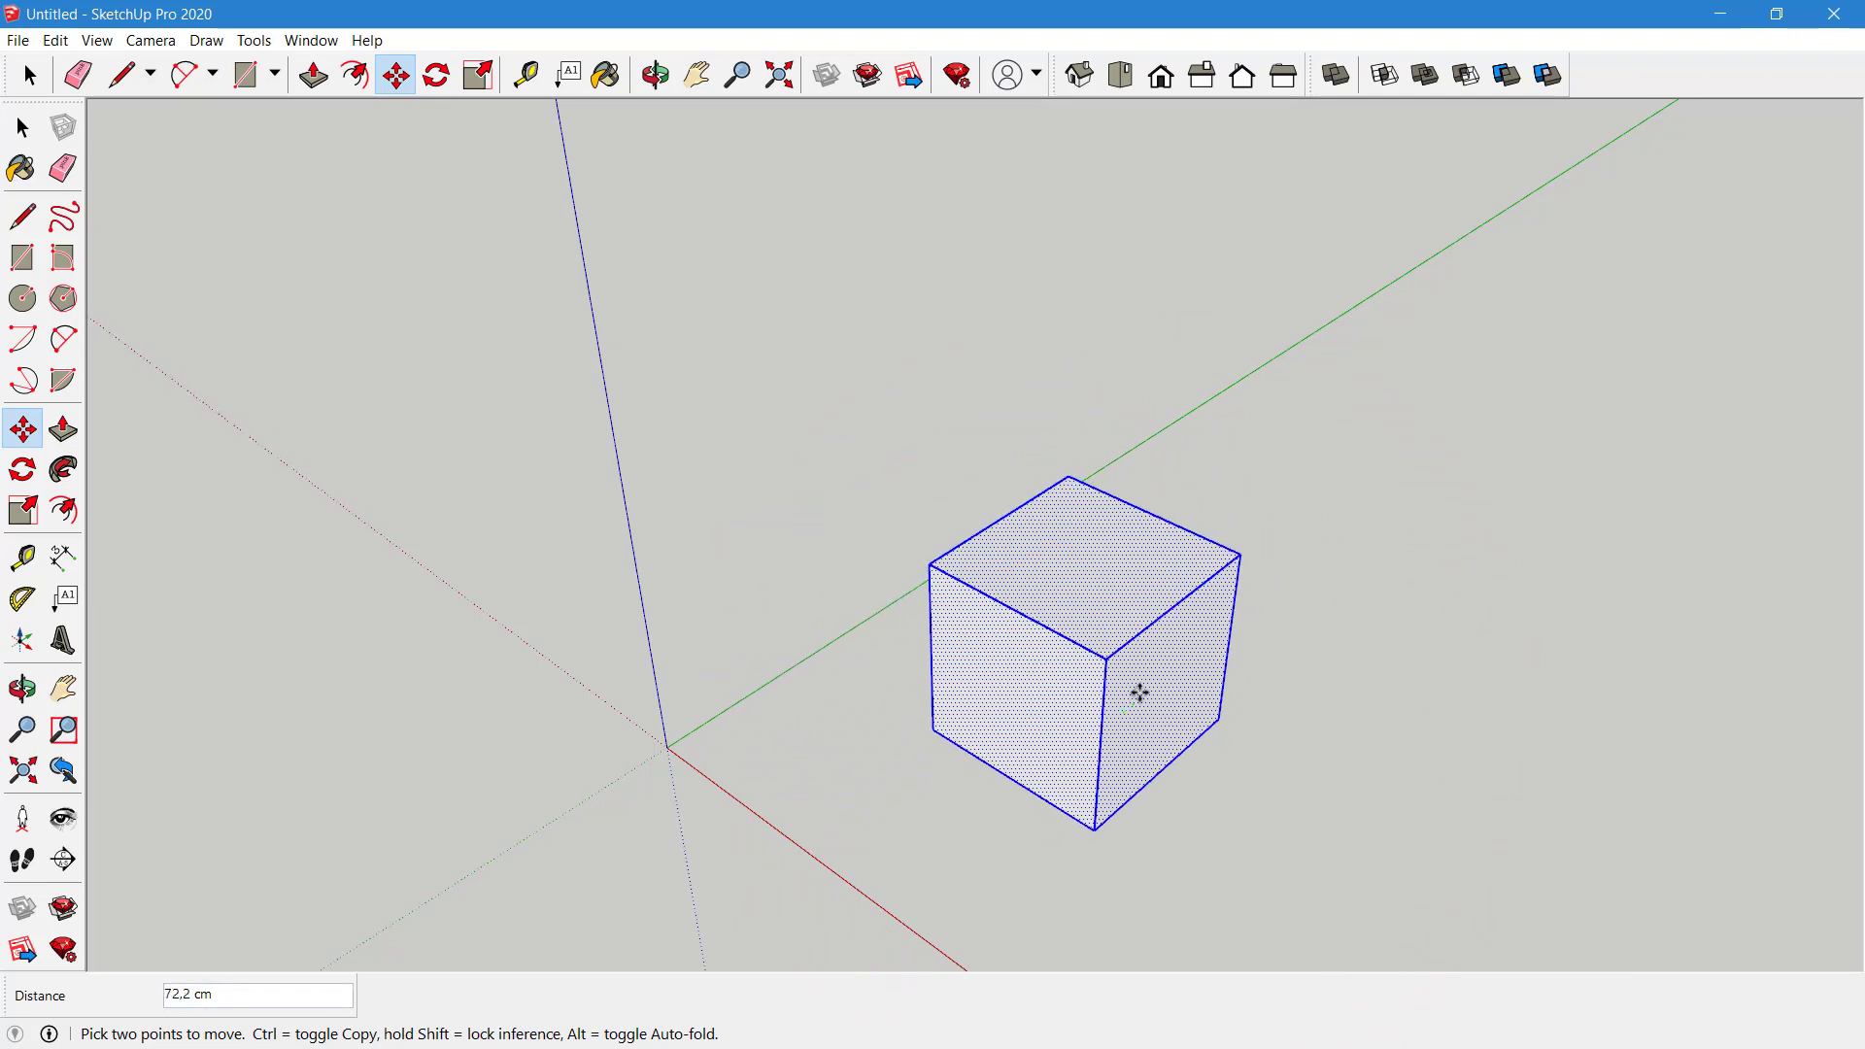
pyautogui.click(1143, 695)
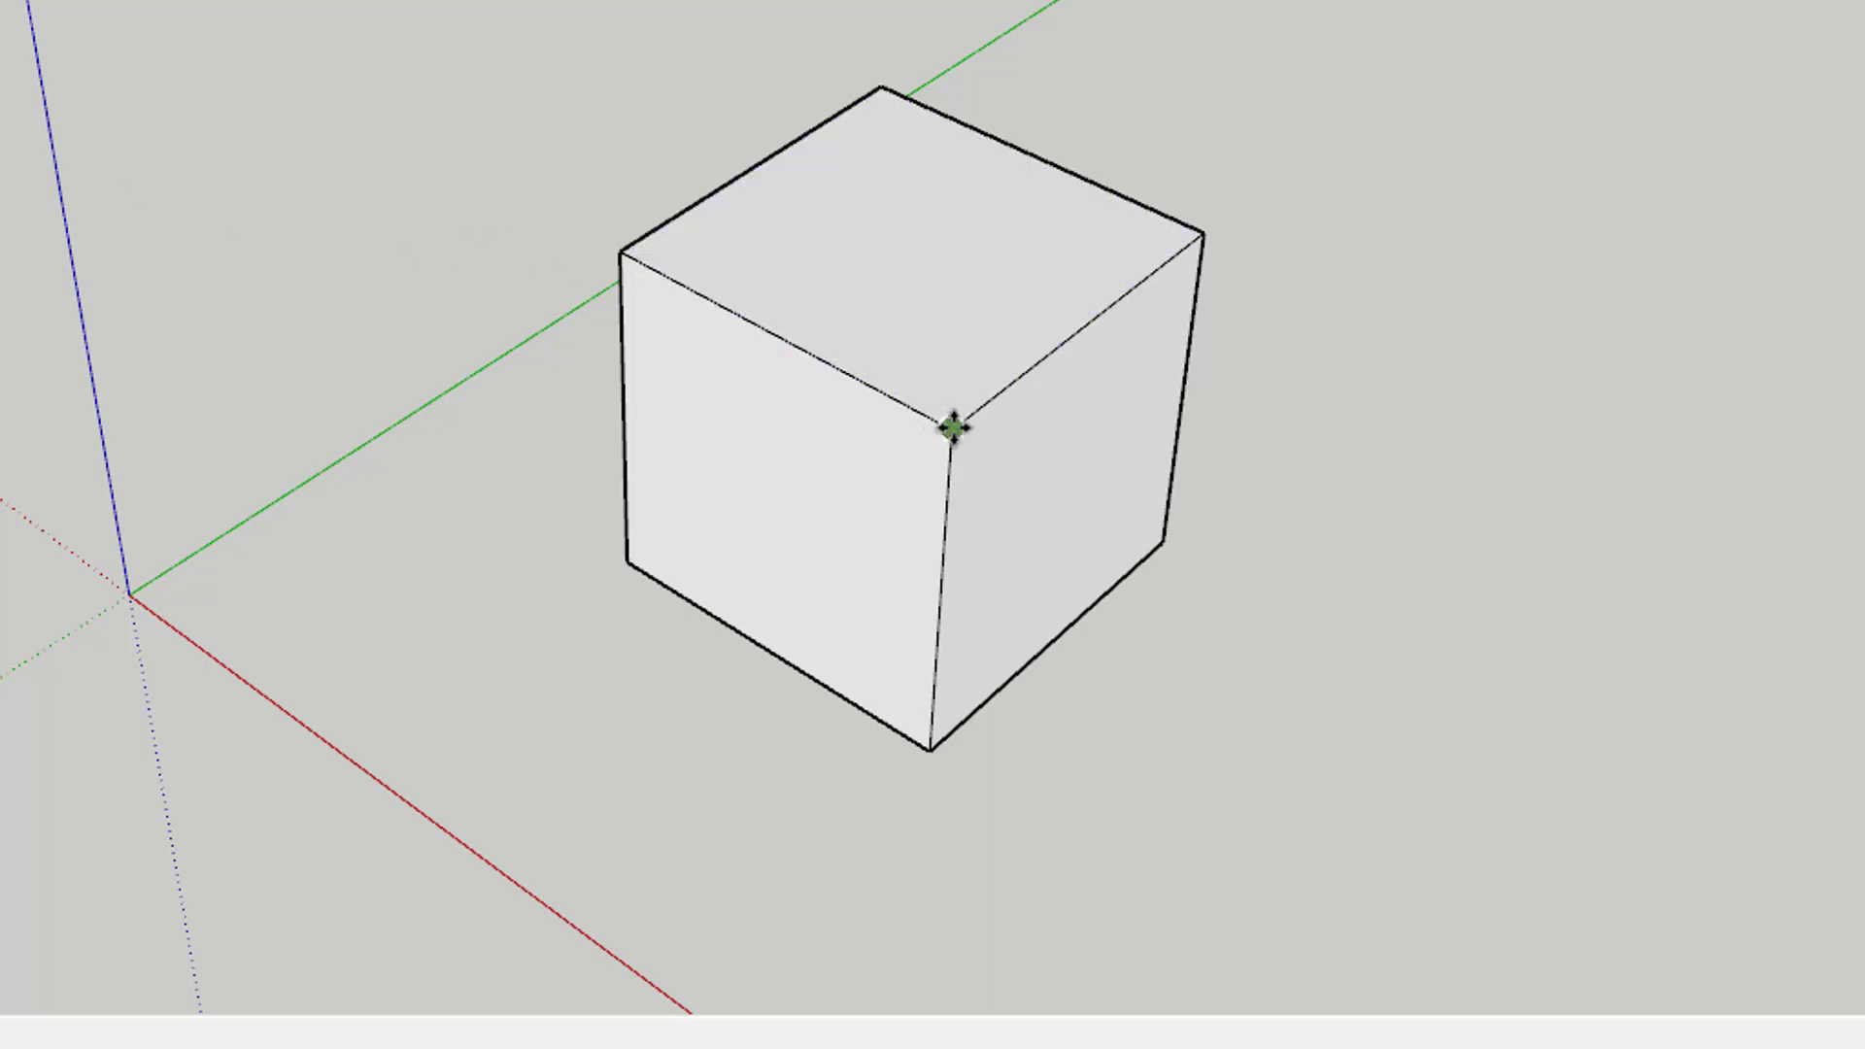
# - Pull the front top corner back along green and merge the right top corner onto it
pyautogui.click(953, 427)
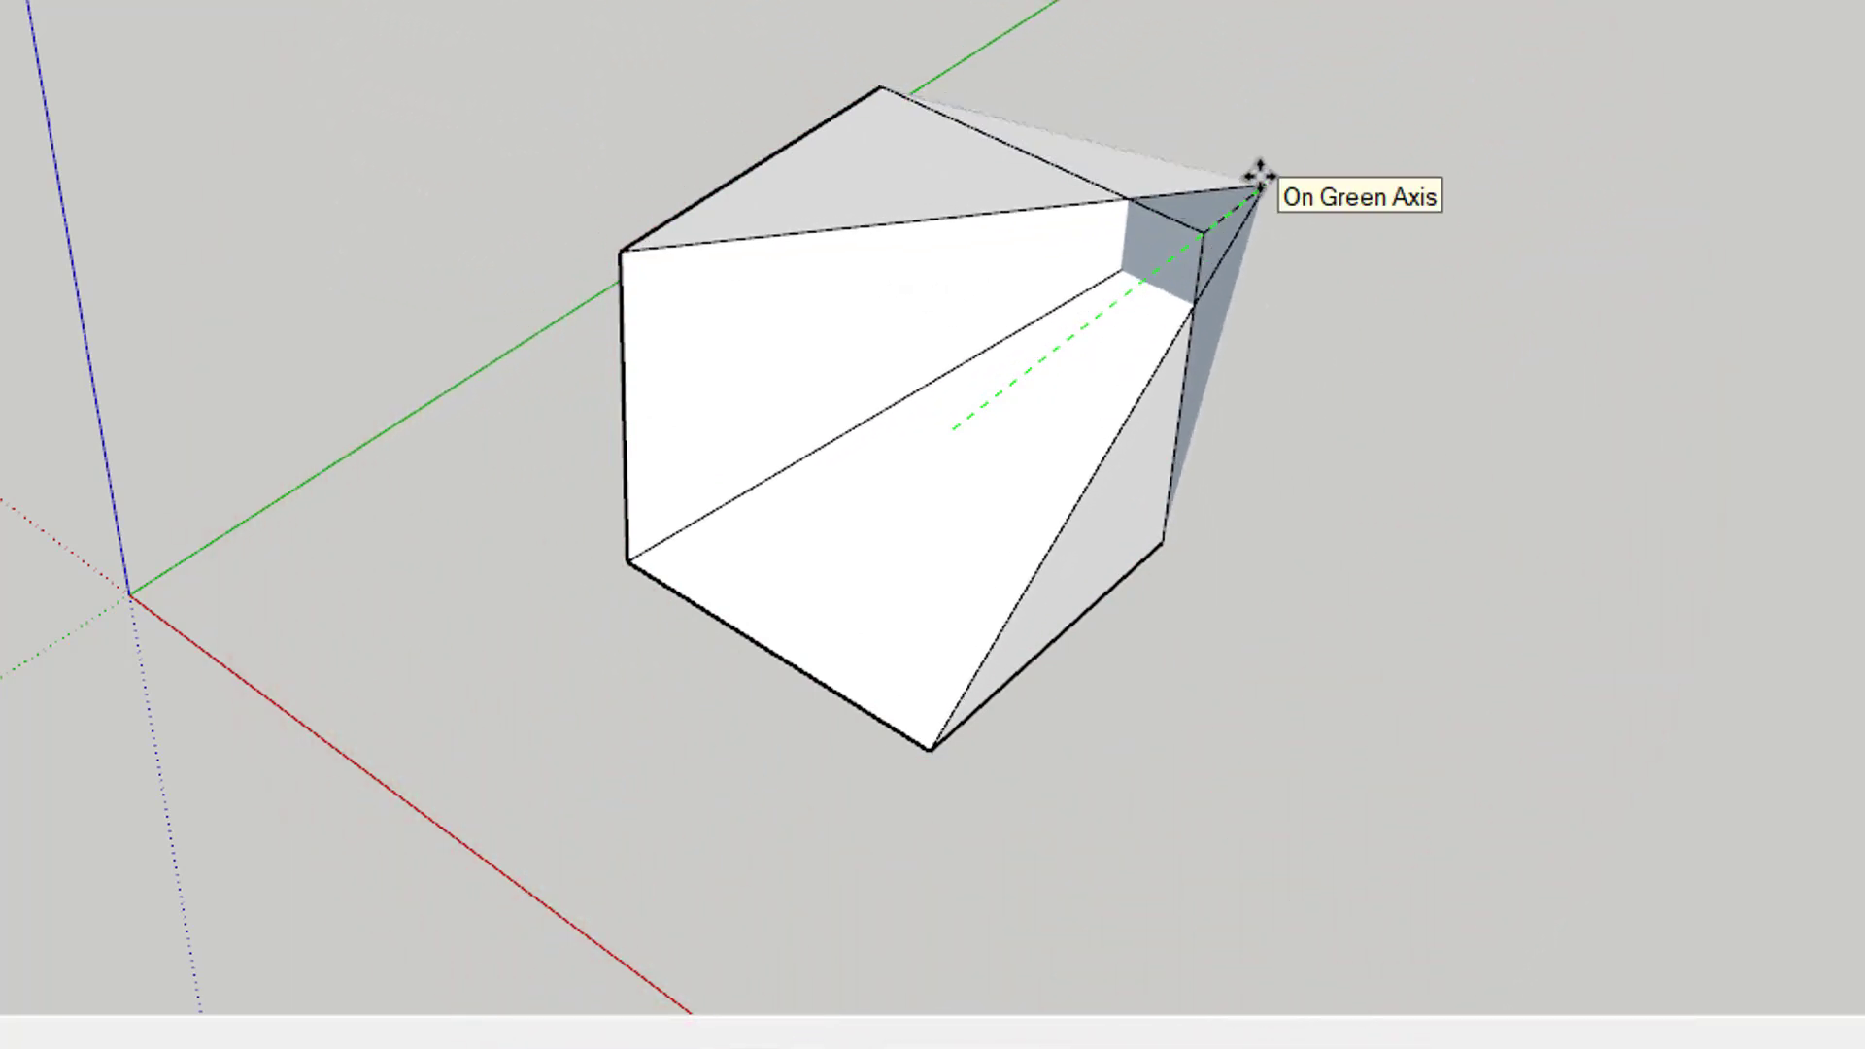
pyautogui.press('Return')
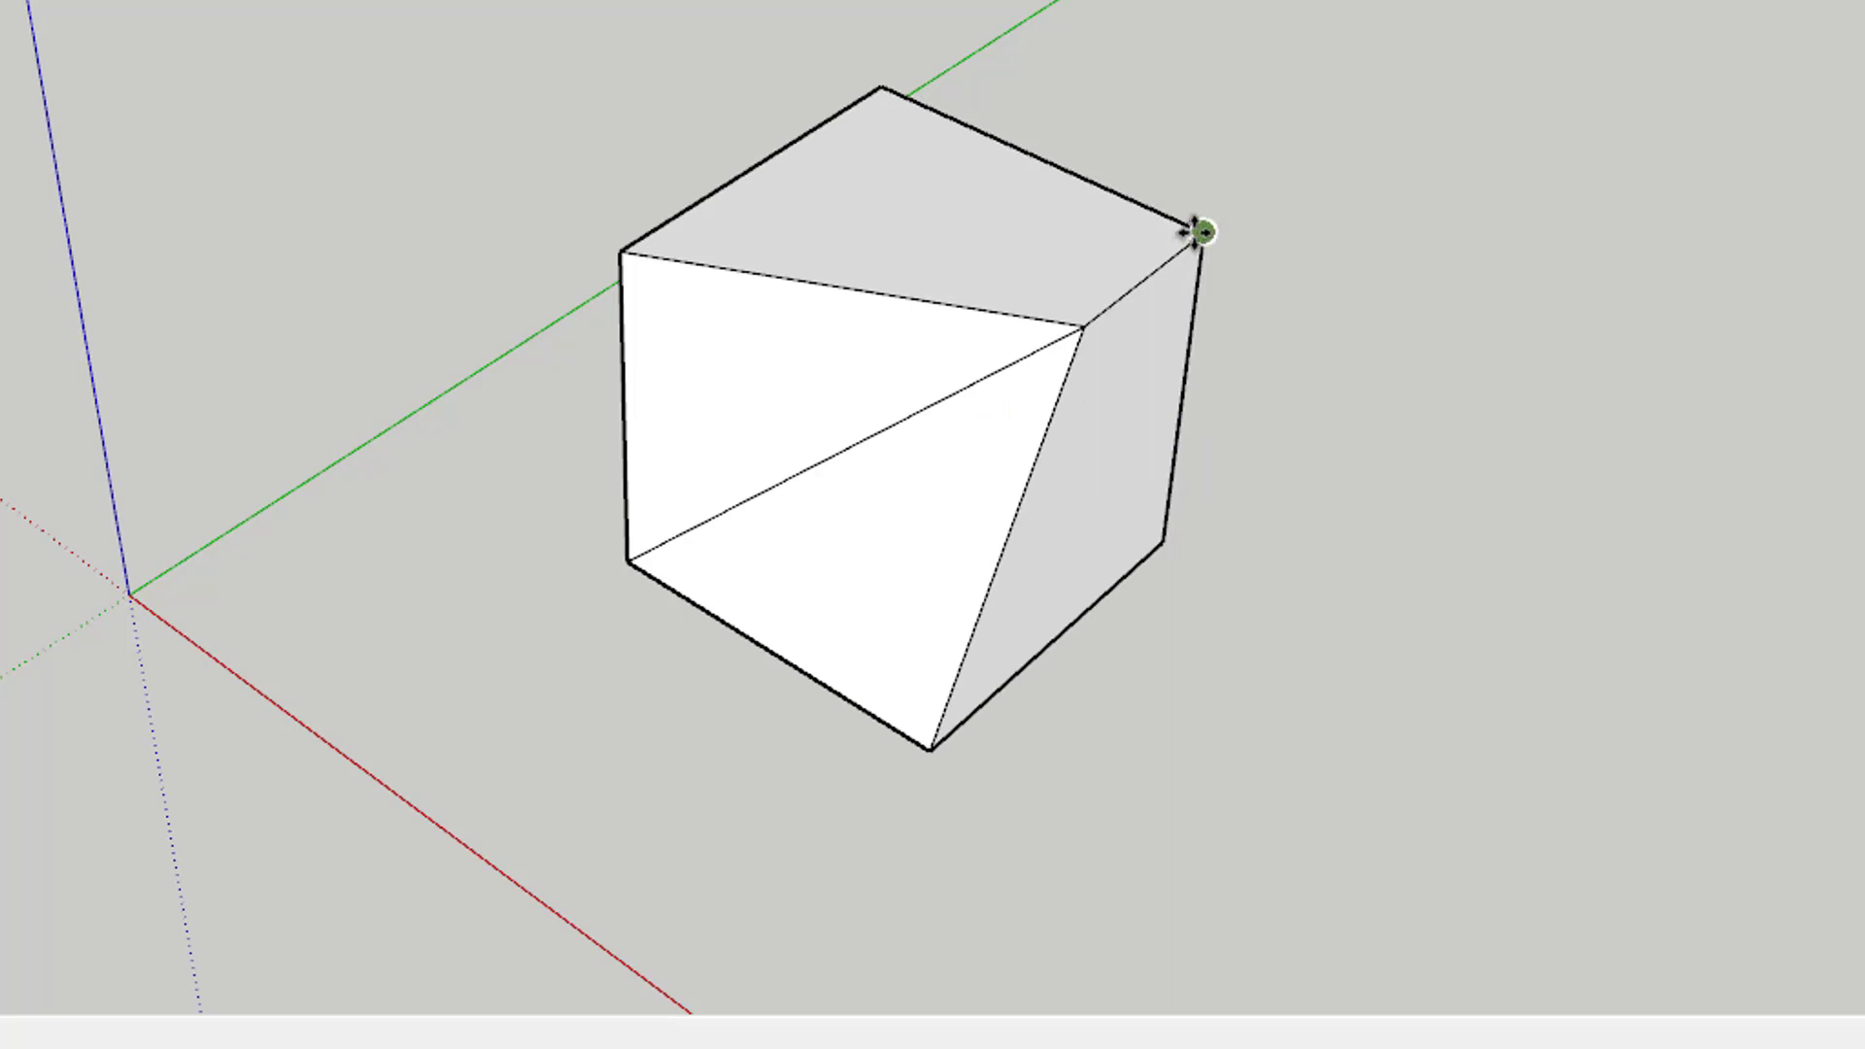
pyautogui.click(1207, 230)
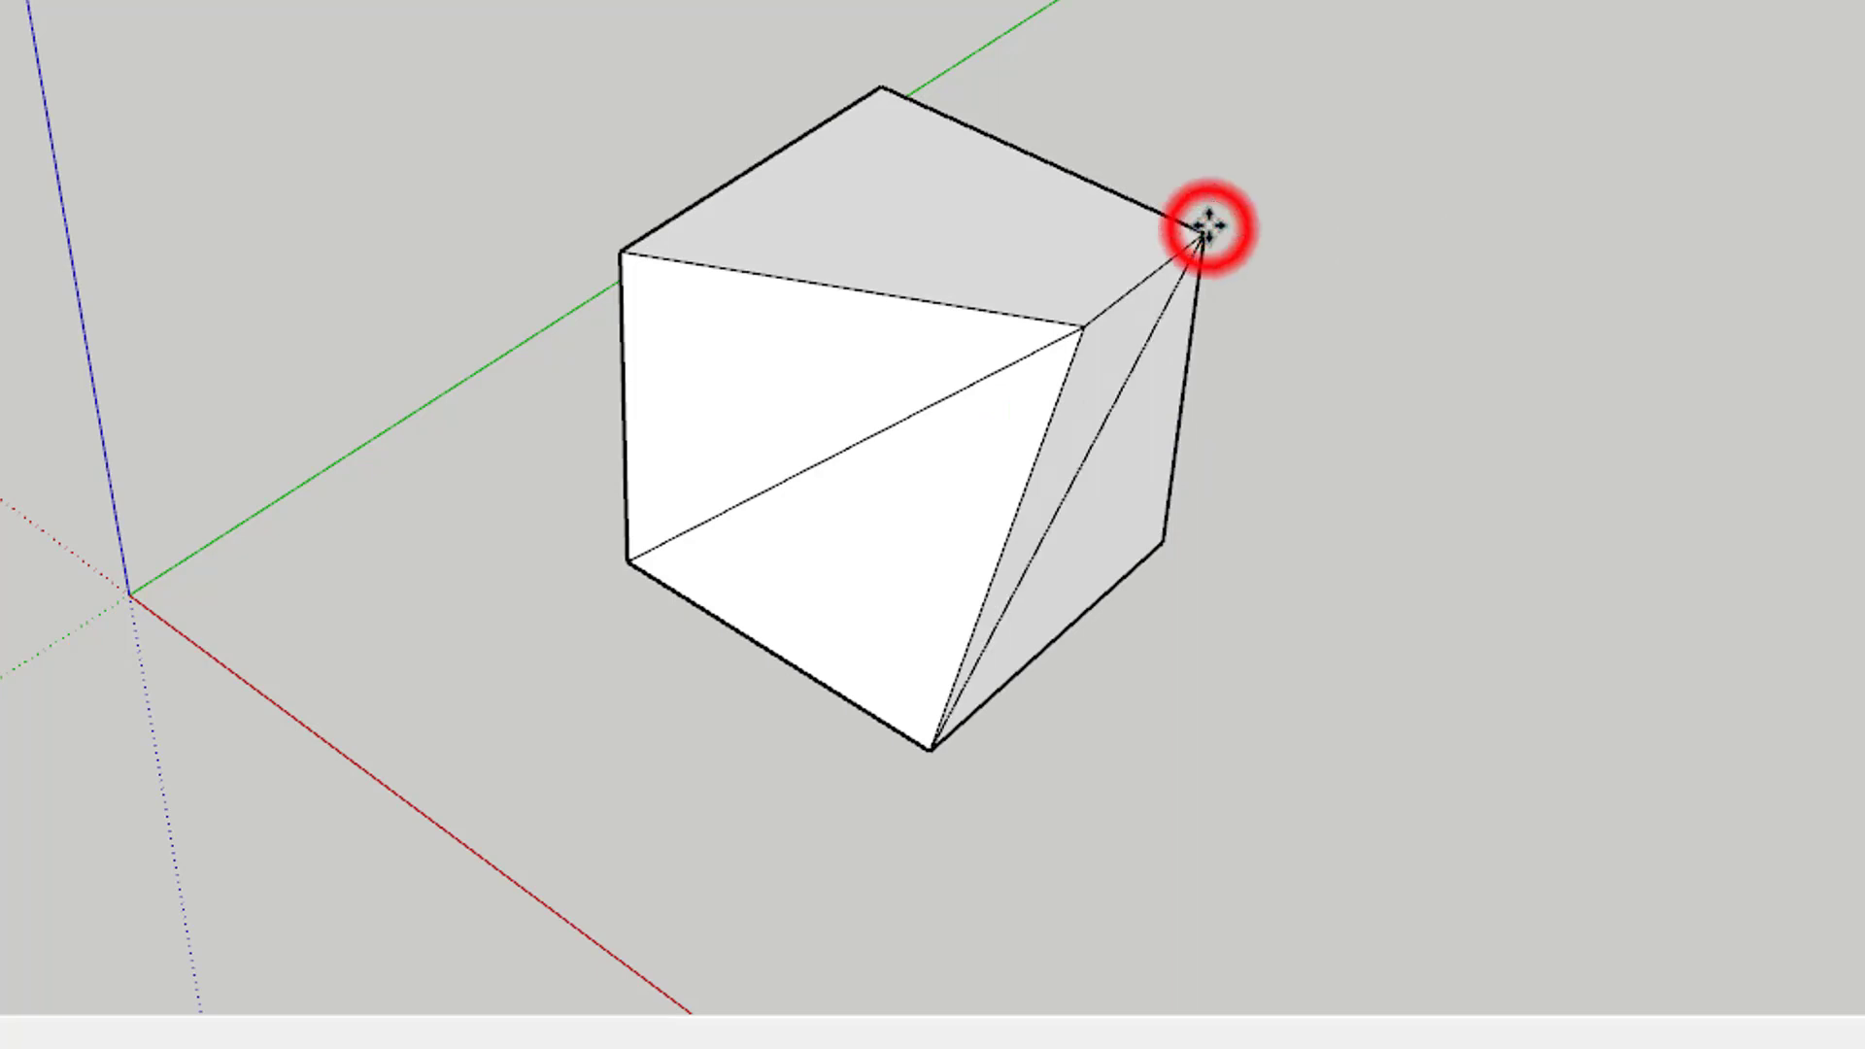
pyautogui.click(1084, 327)
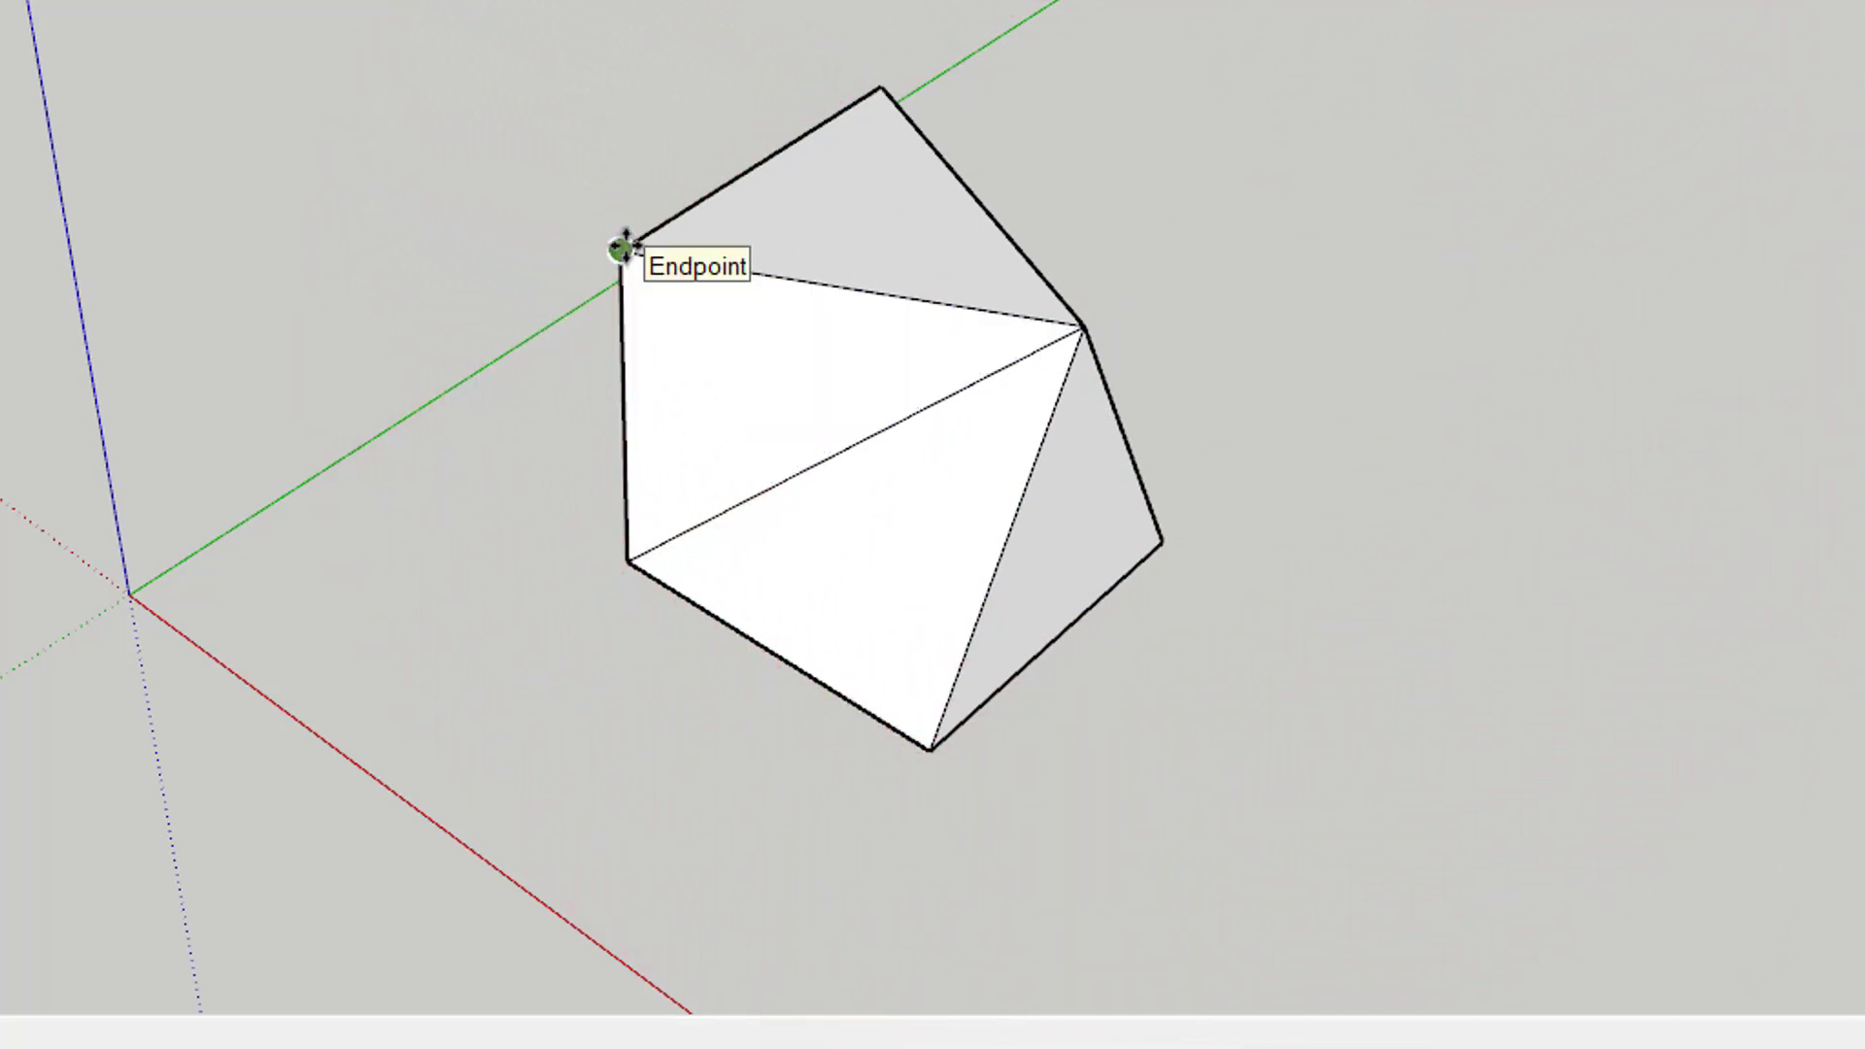
# - Merge the left and rear top corners, then bring the remaining corners into a single apex
pyautogui.click(620, 250)
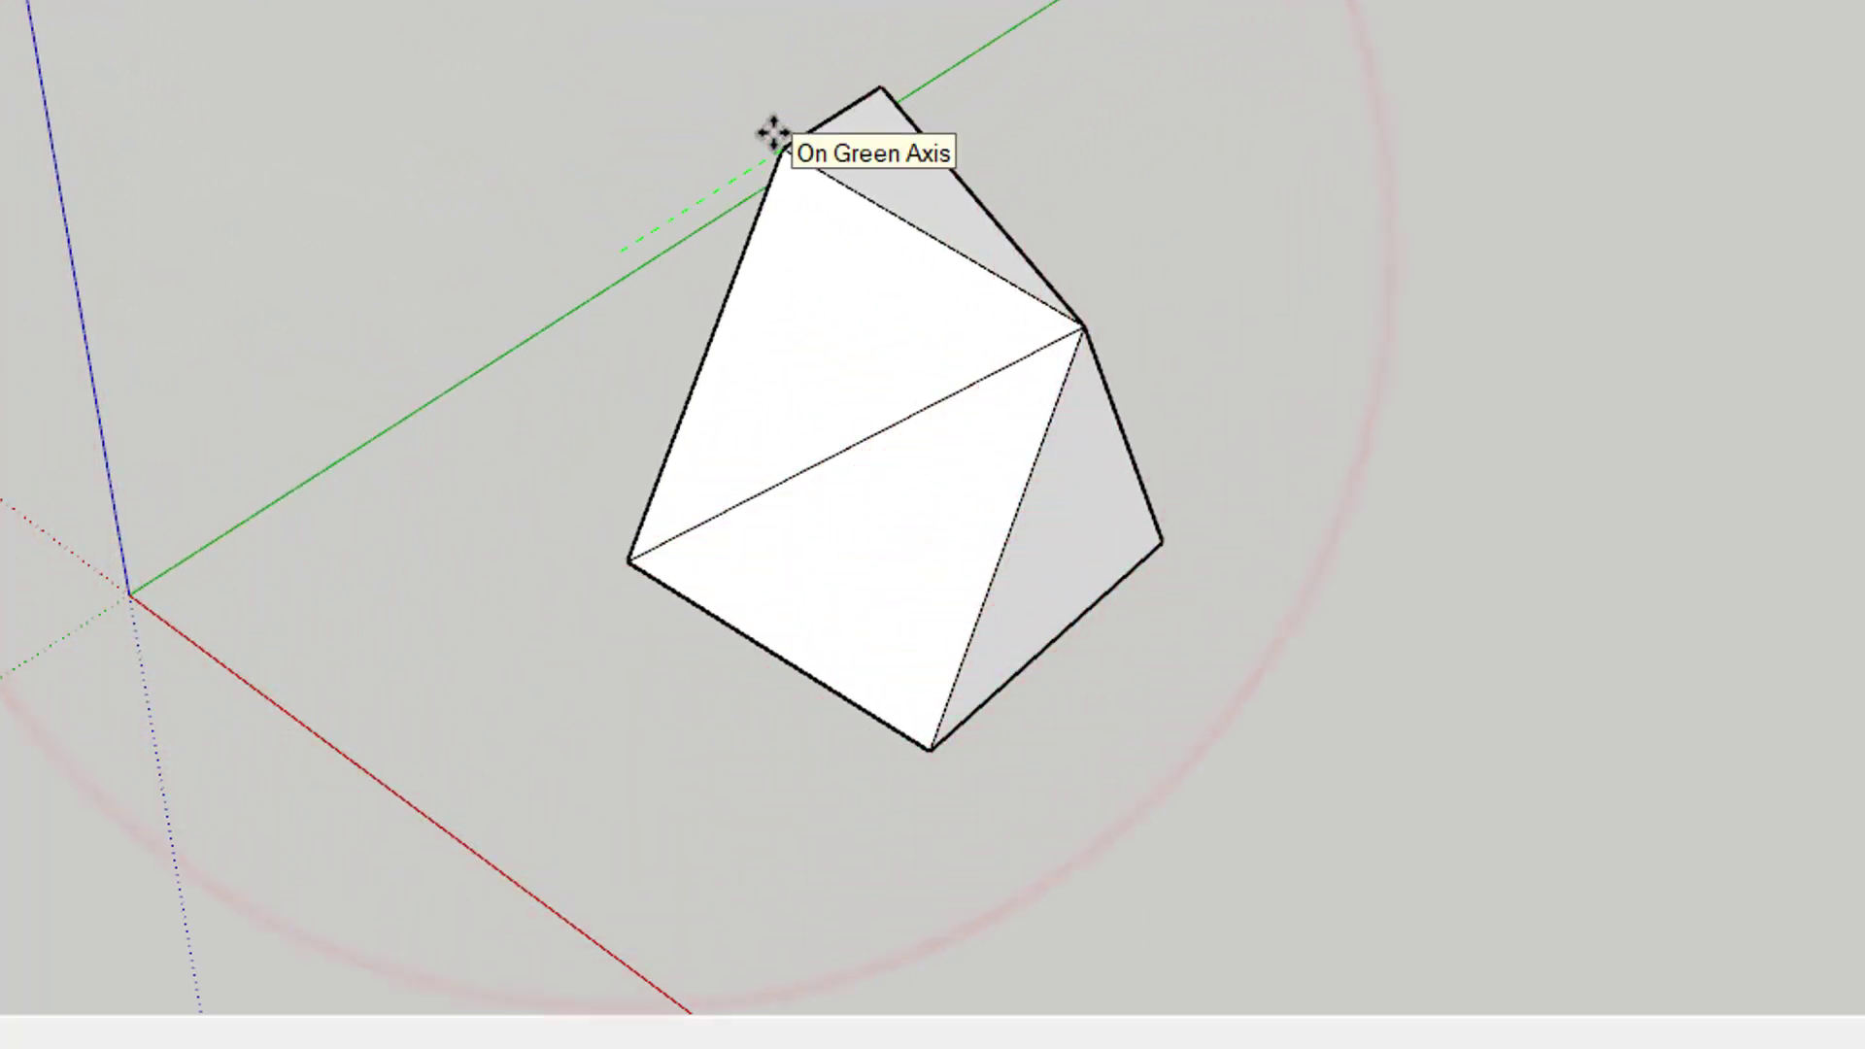
pyautogui.click(772, 131)
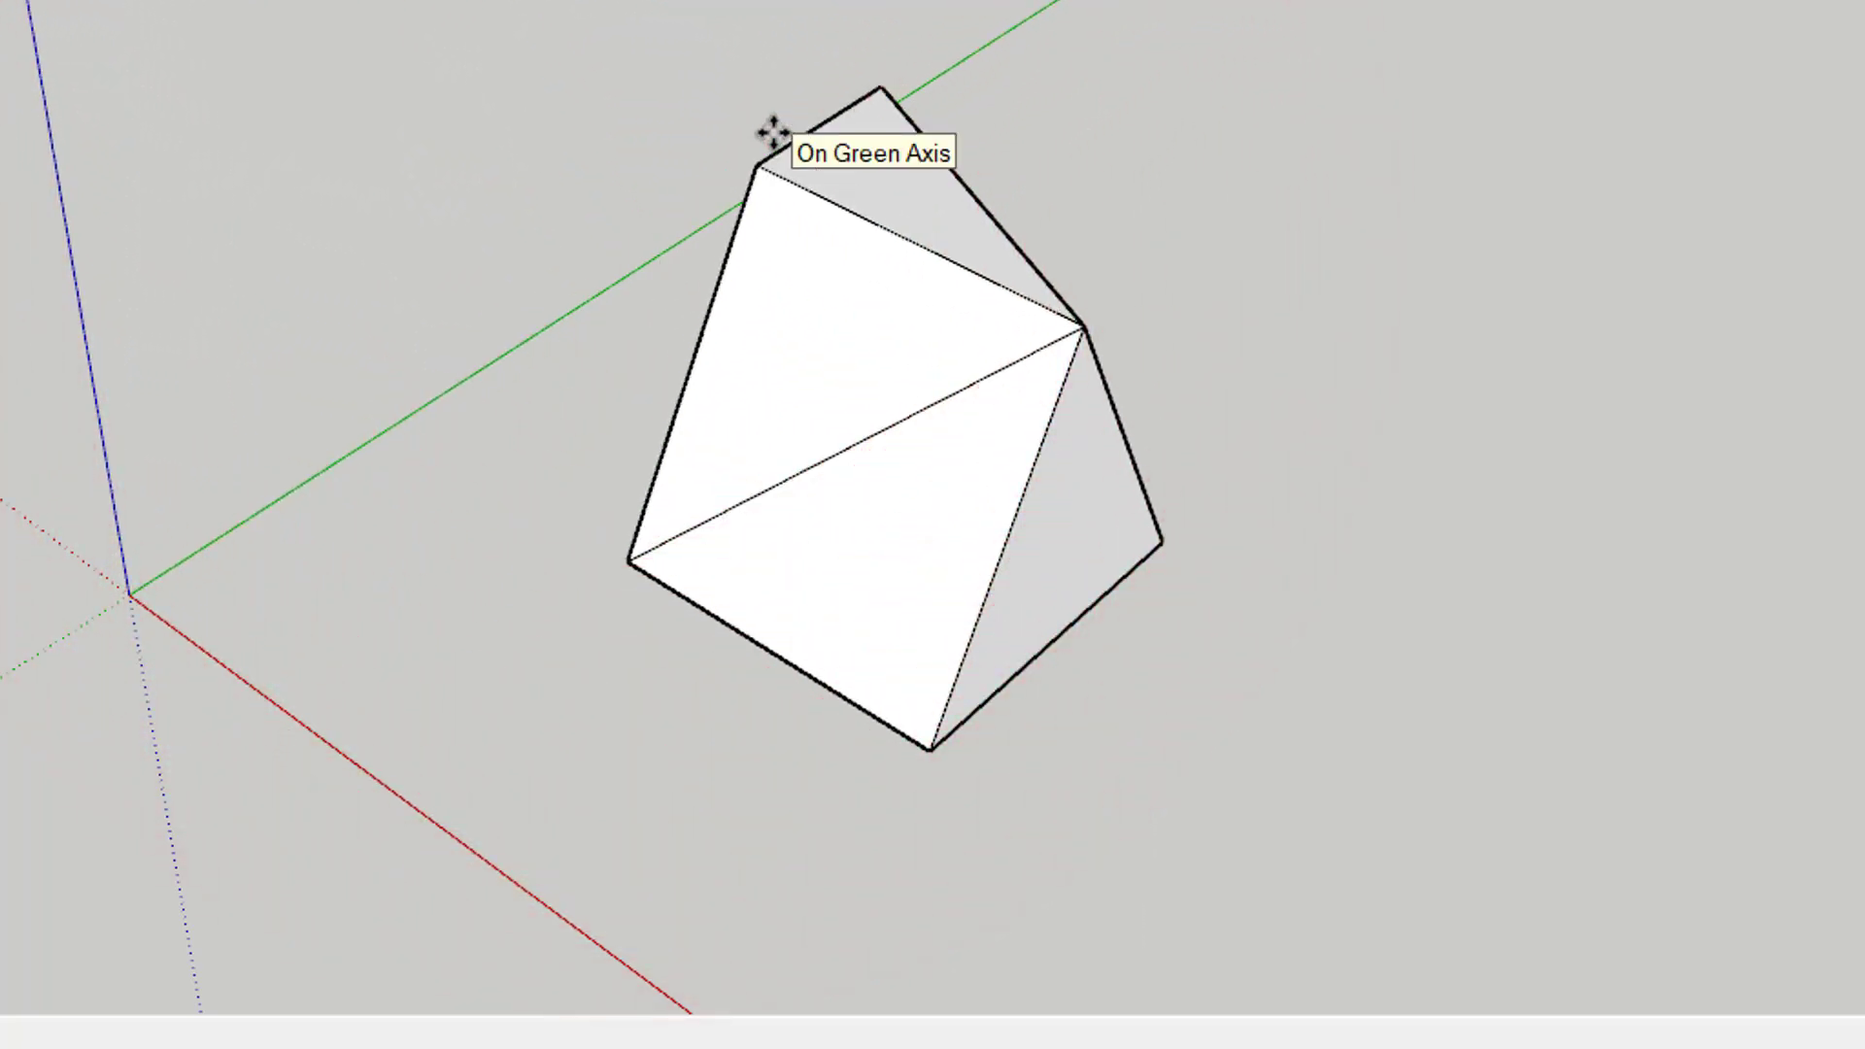
pyautogui.click(880, 83)
pyautogui.click(755, 165)
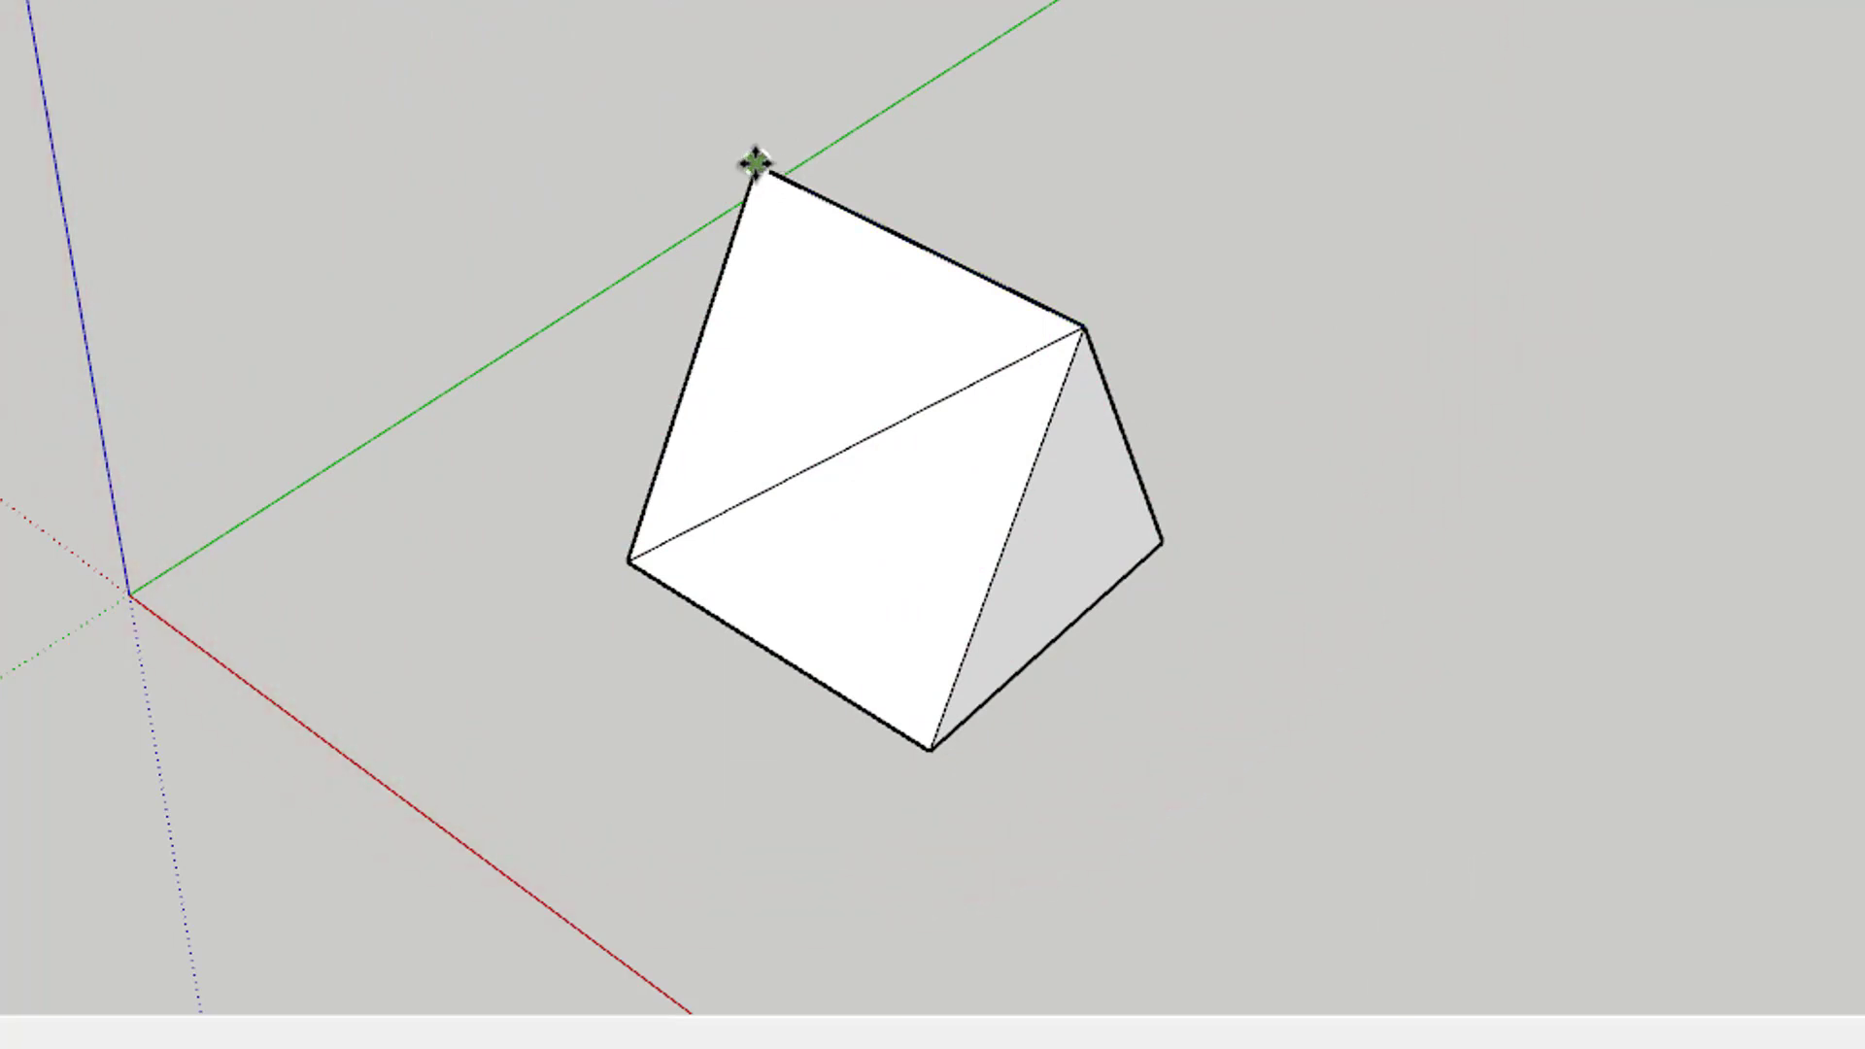
pyautogui.click(756, 165)
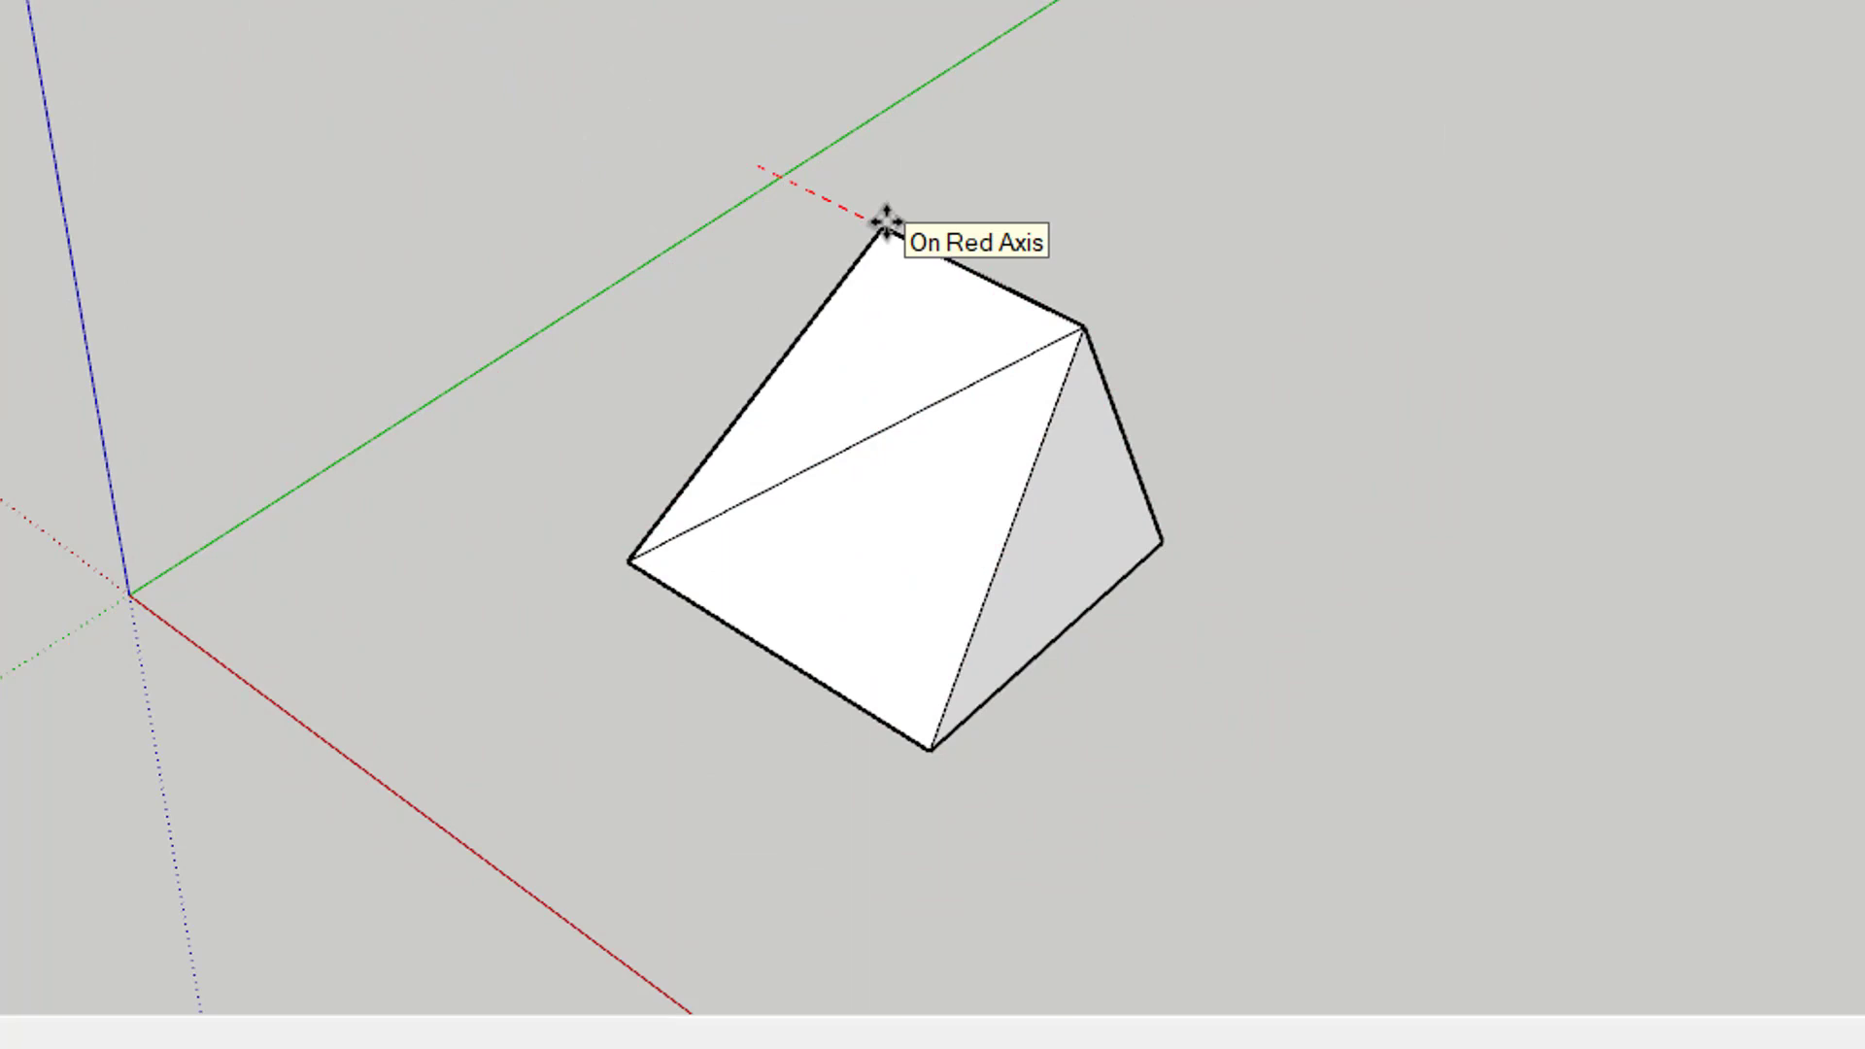
pyautogui.press('Escape')
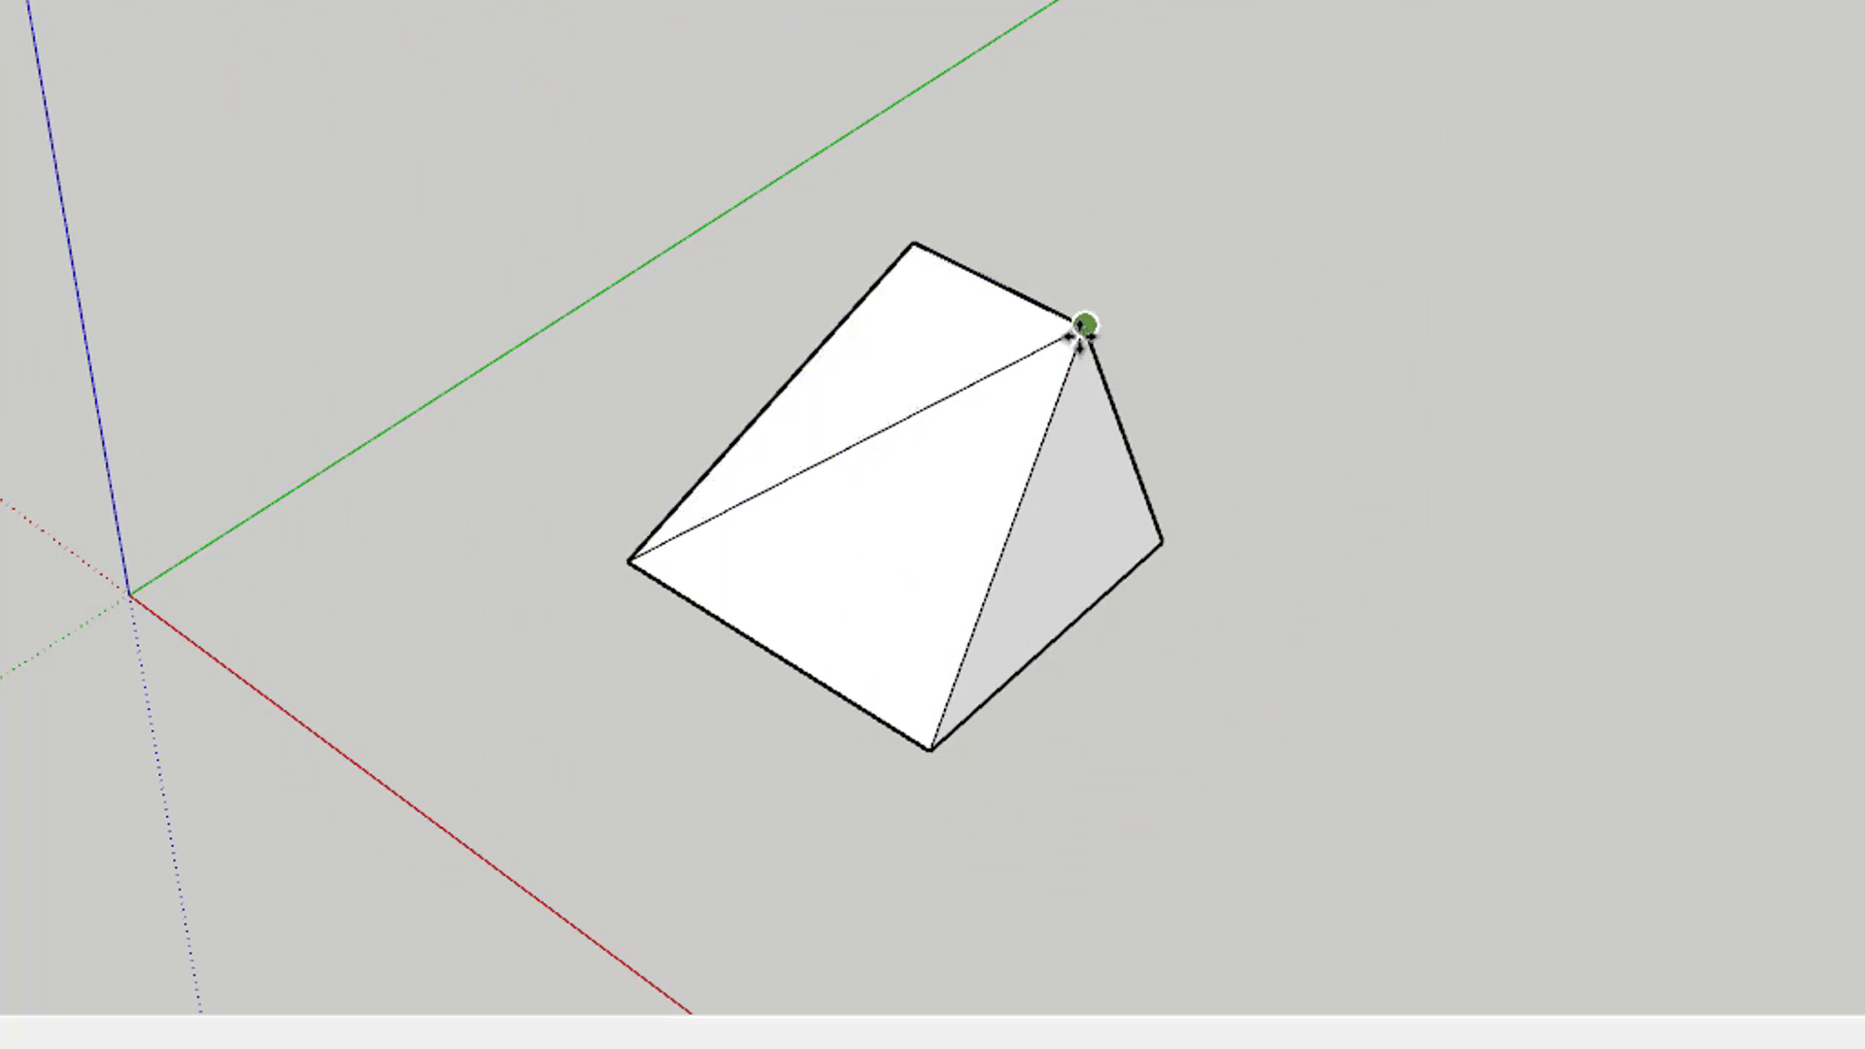
pyautogui.click(1085, 326)
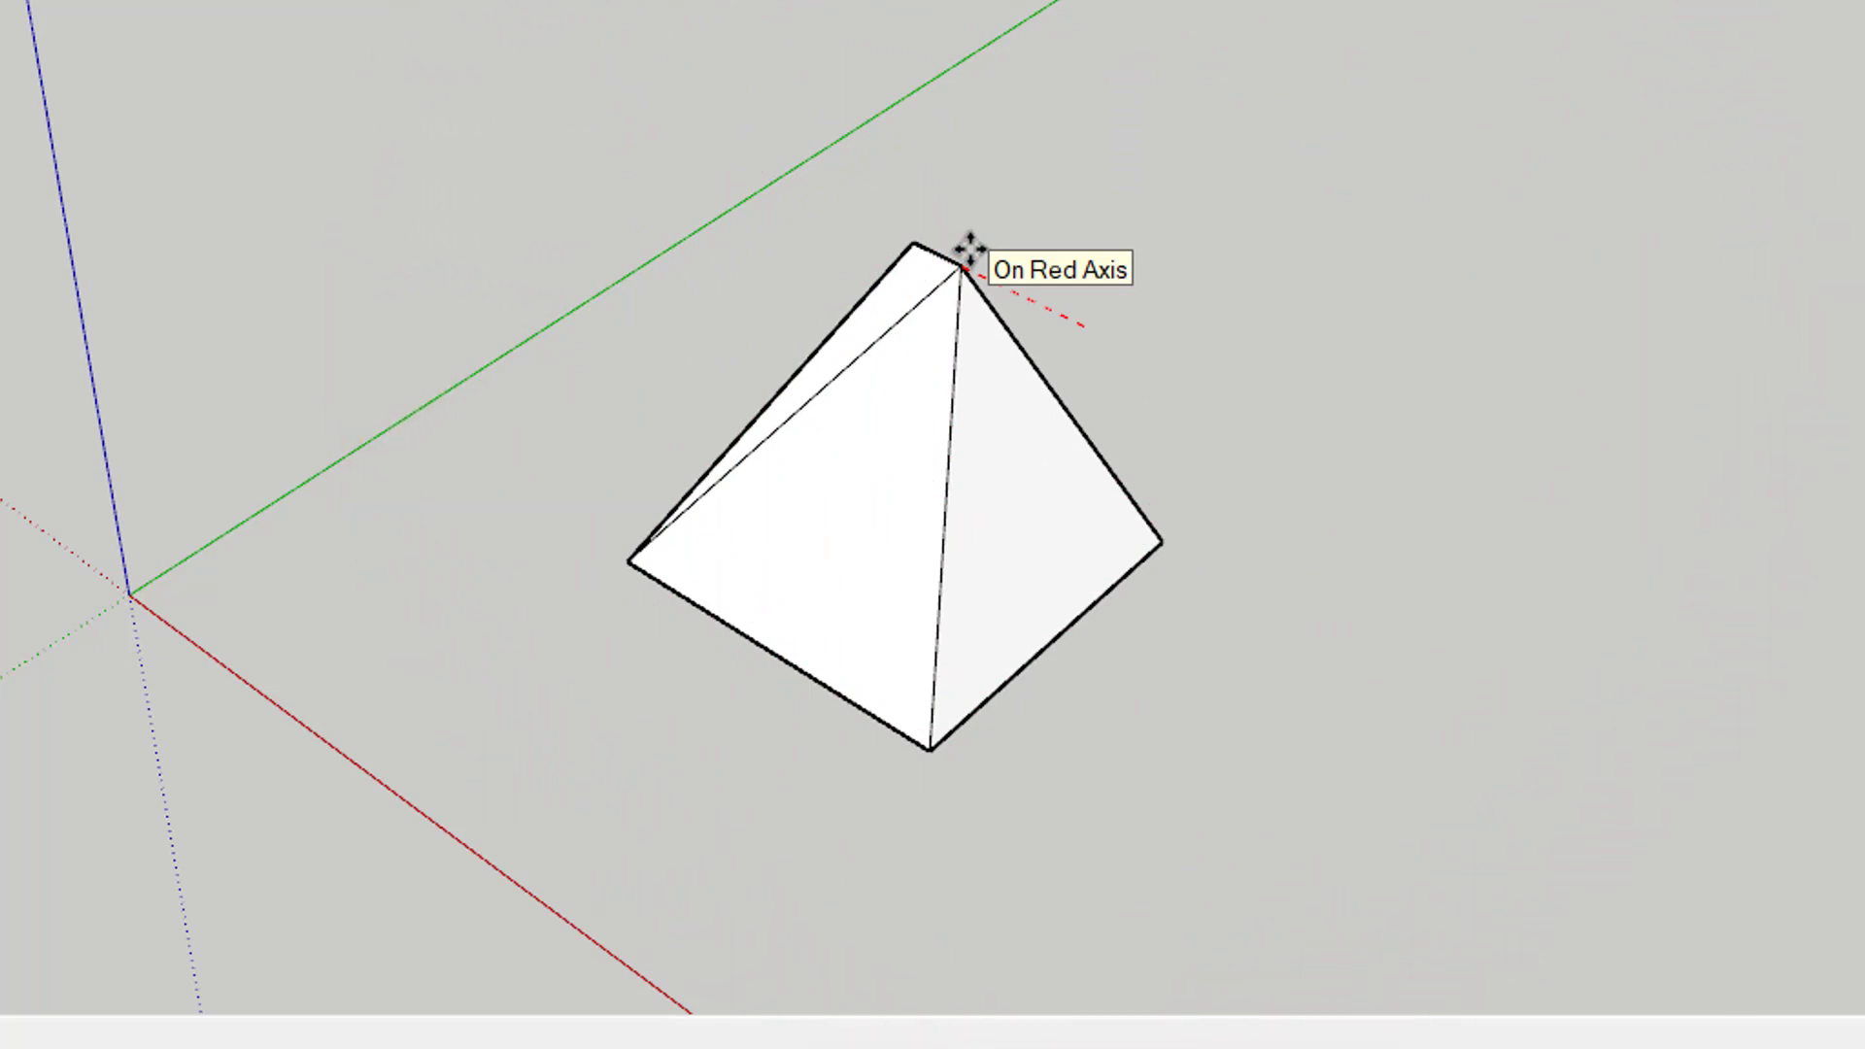
pyautogui.press('Escape')
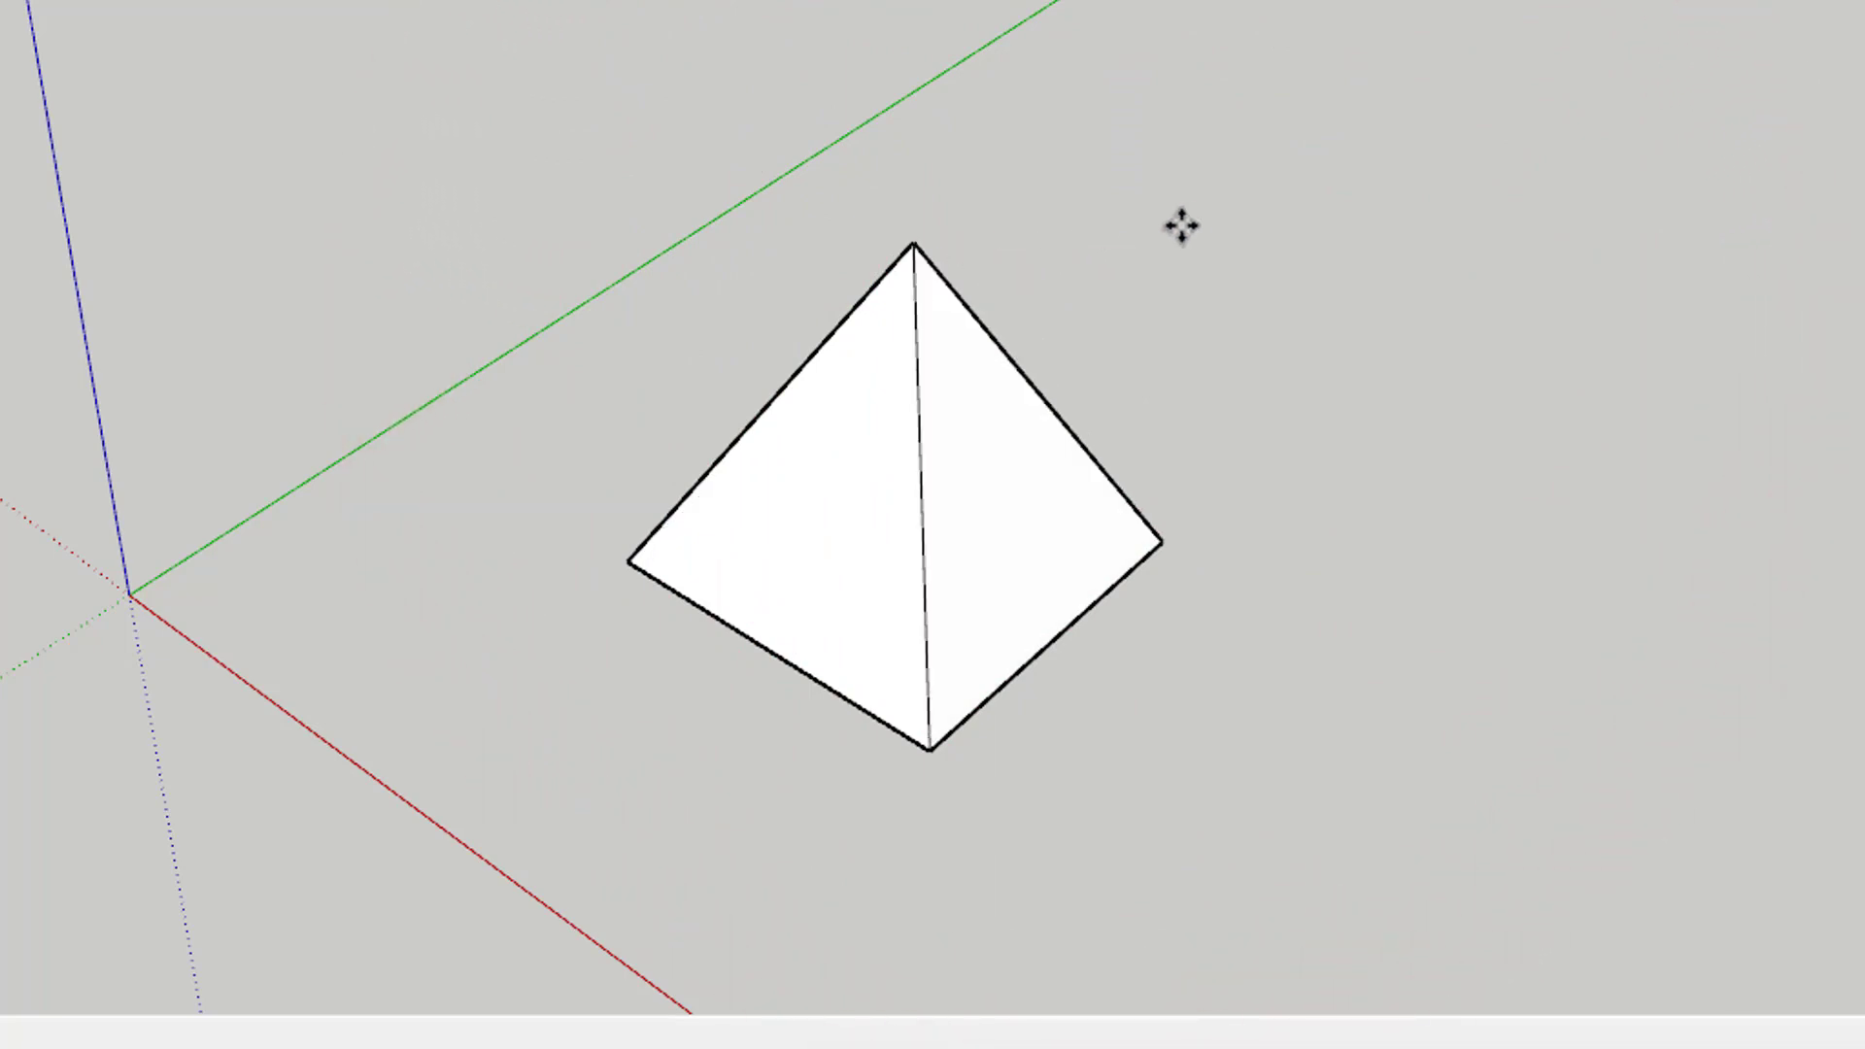
# - Orbit around the pyramid and grab its right face to stretch it along the red axis
pyautogui.moveTo(1181, 226)
pyautogui.mouseDown(button='middle')
pyautogui.moveTo(1050, 425)
pyautogui.moveTo(437, 699)
pyautogui.moveTo(700, 708)
pyautogui.moveTo(1234, 267)
pyautogui.moveTo(1237, 213)
pyautogui.moveTo(1207, 257)
pyautogui.mouseUp(button='middle')
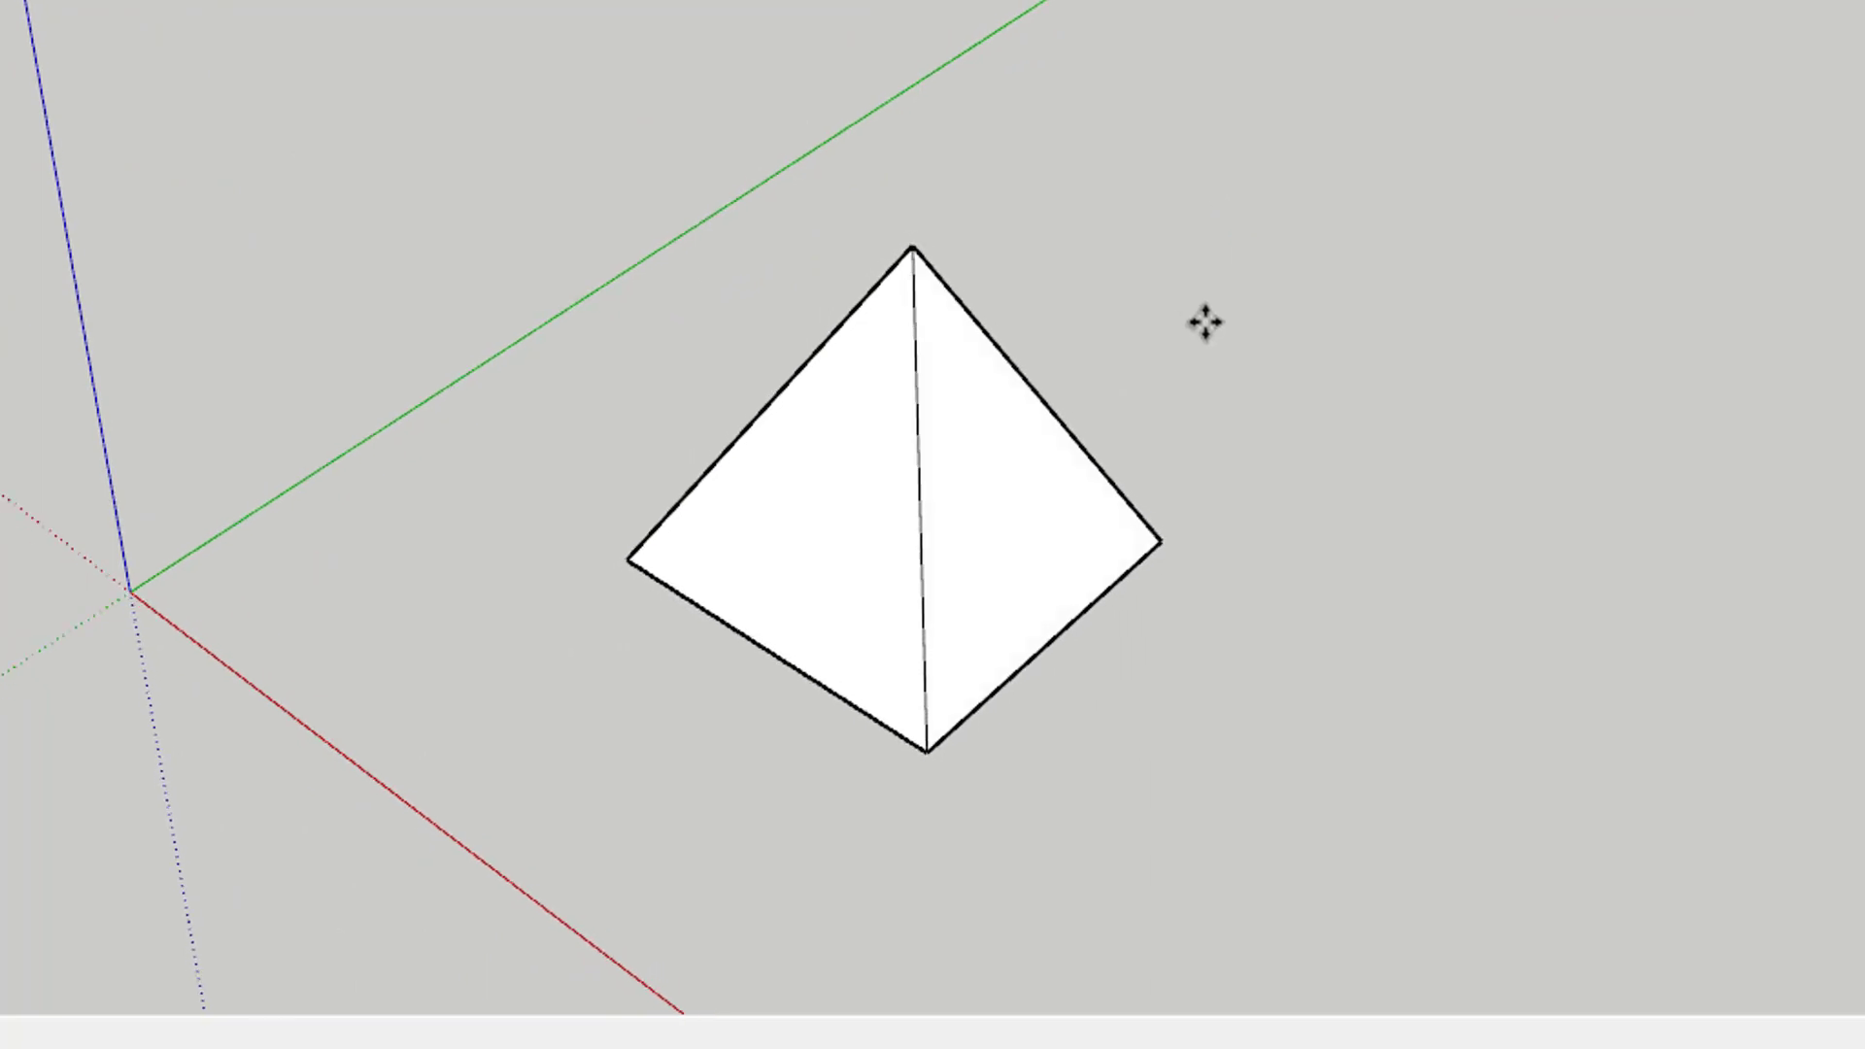
pyautogui.moveTo(981, 251)
pyautogui.mouseDown(button='middle')
pyautogui.moveTo(1205, 5)
pyautogui.moveTo(1195, 187)
pyautogui.moveTo(1221, 292)
pyautogui.mouseUp(button='middle')
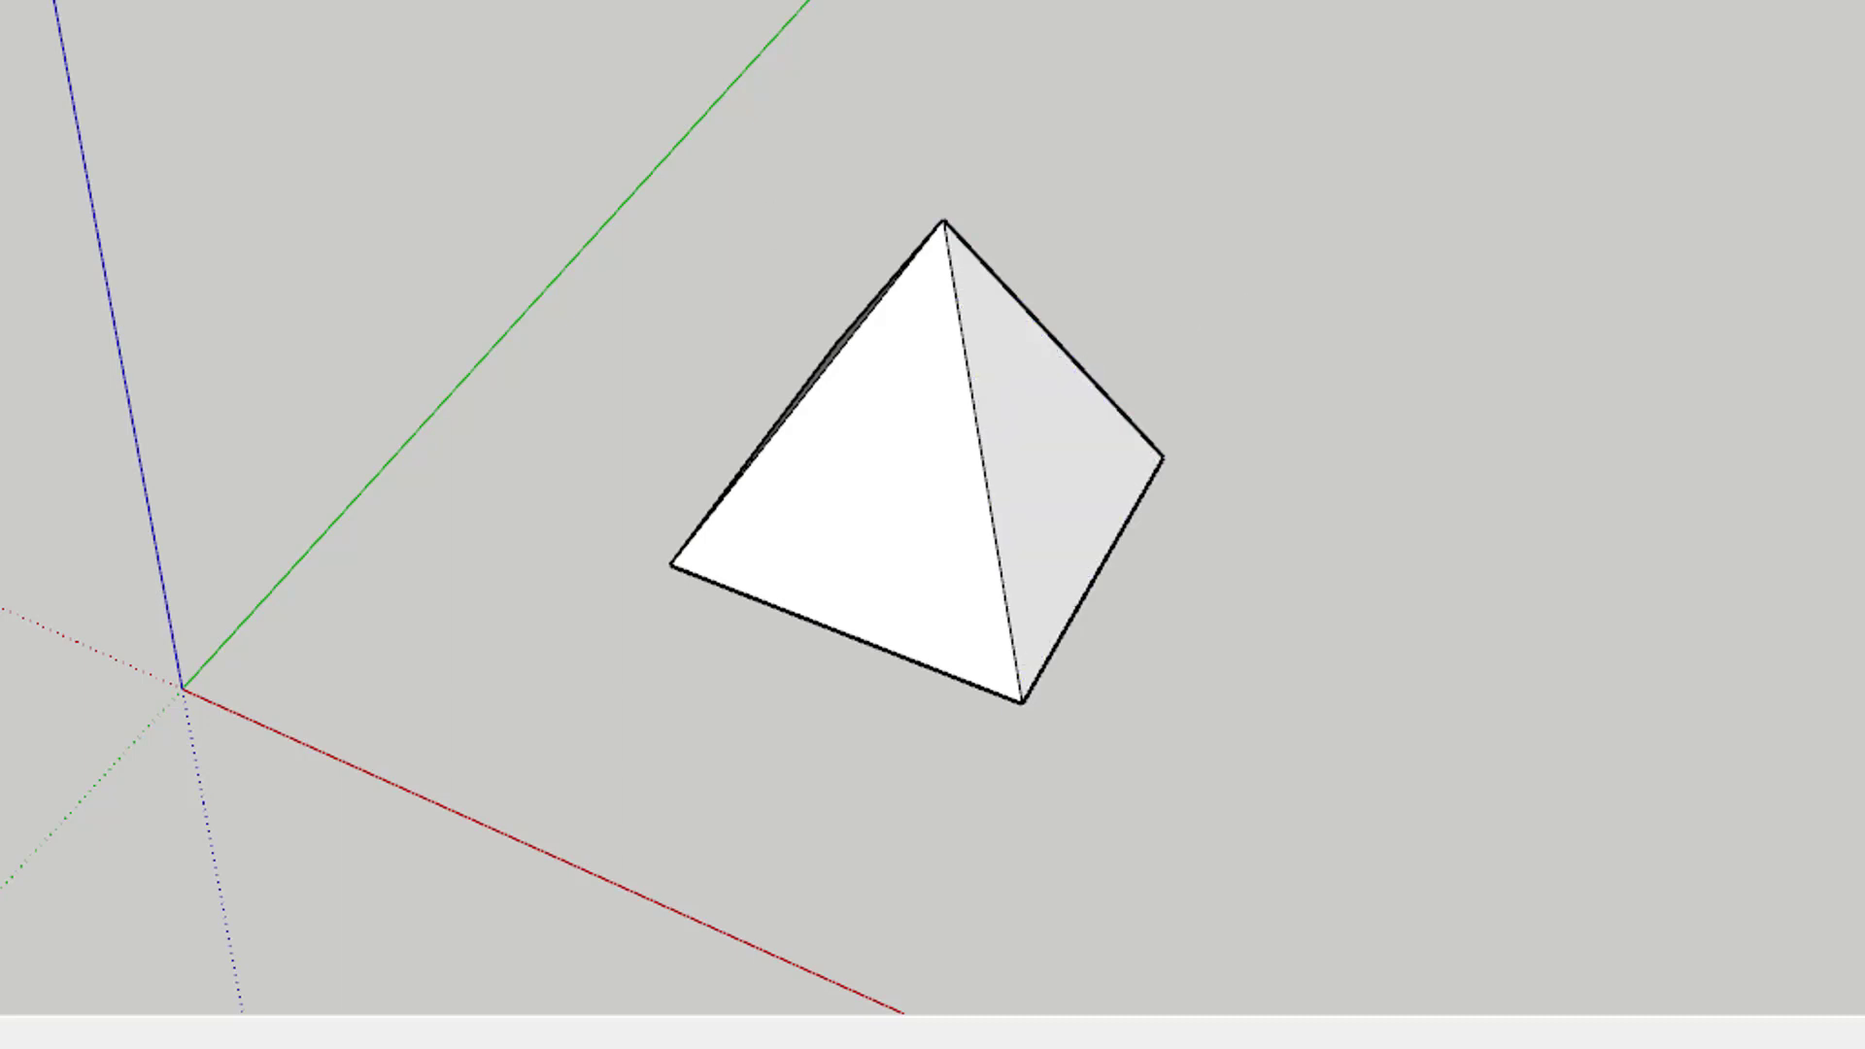
pyautogui.click(1048, 436)
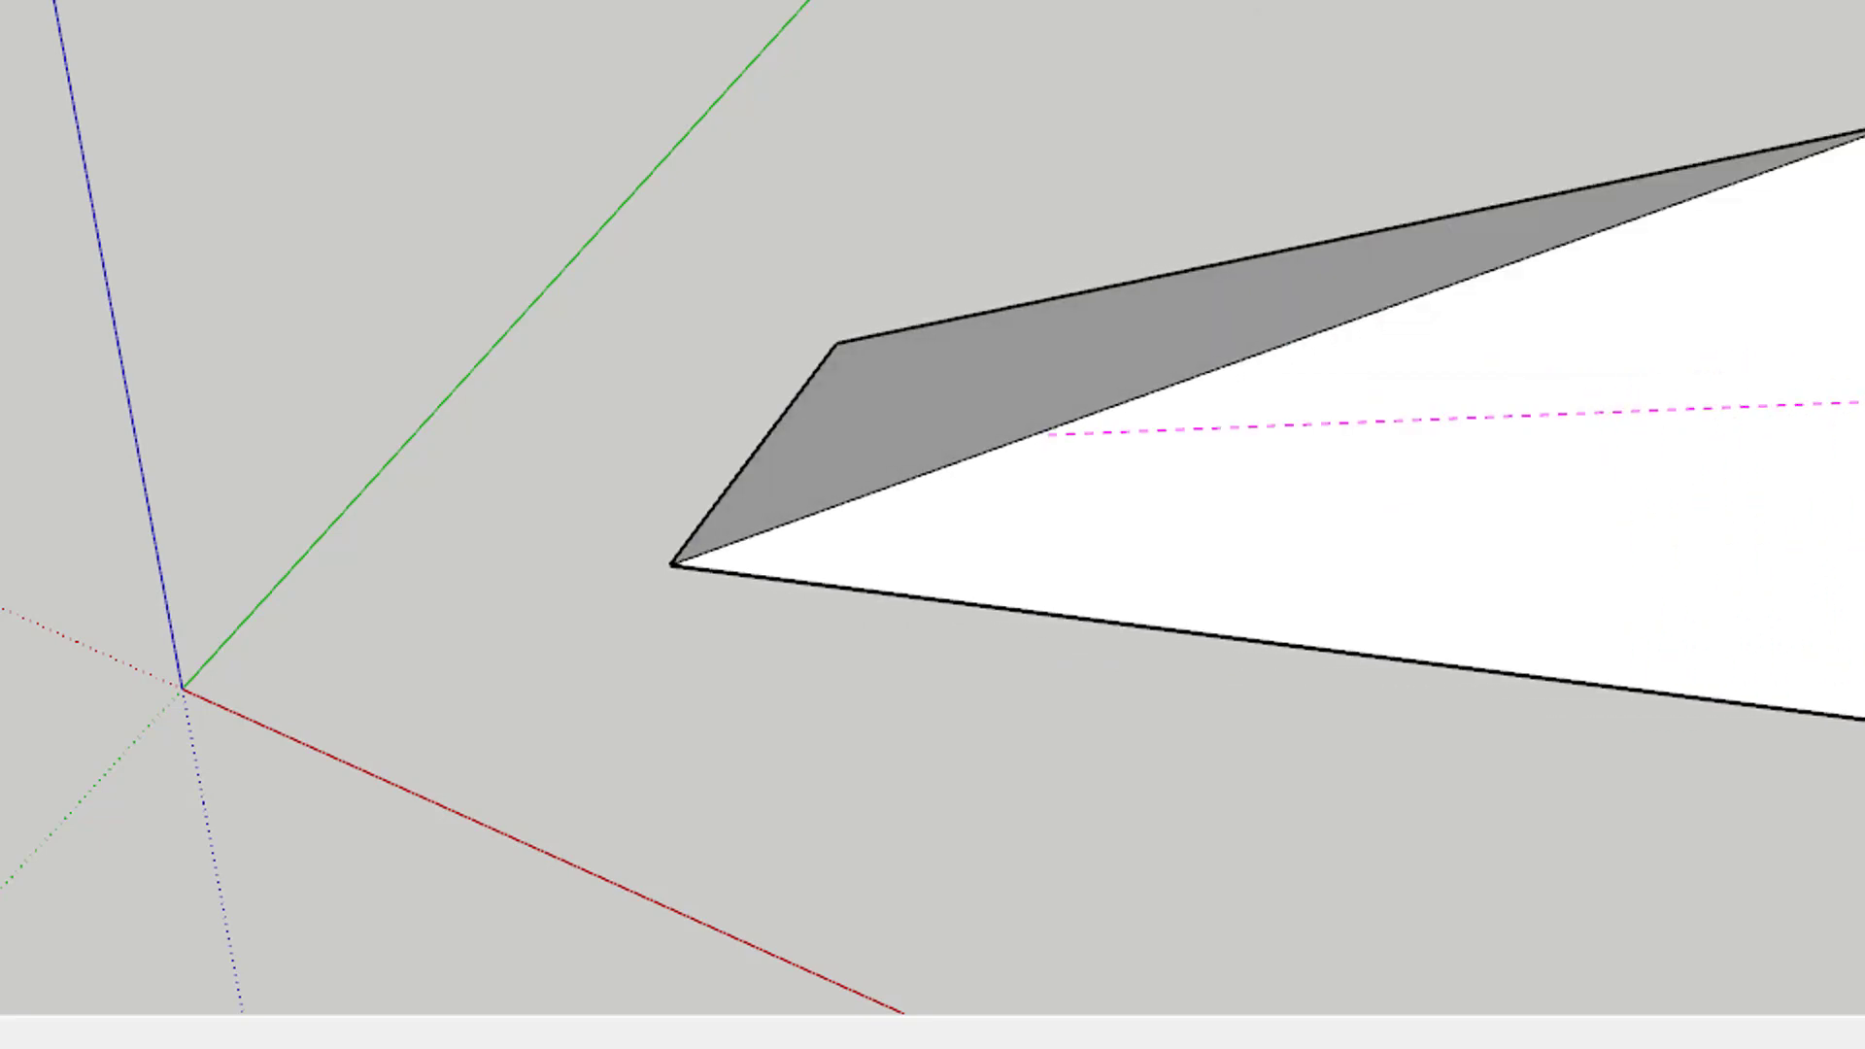
# - Push the shape's large face outward perpendicular to itself to a new offset
pyautogui.scroll(-5, 1642, 512)
pyautogui.moveTo(1642, 512)
pyautogui.mouseDown(button='middle')
pyautogui.moveTo(952, 204)
pyautogui.moveTo(812, 67)
pyautogui.mouseUp(button='middle')
pyautogui.moveTo(657, 91); pyautogui.dragTo(833, 317, button='middle')
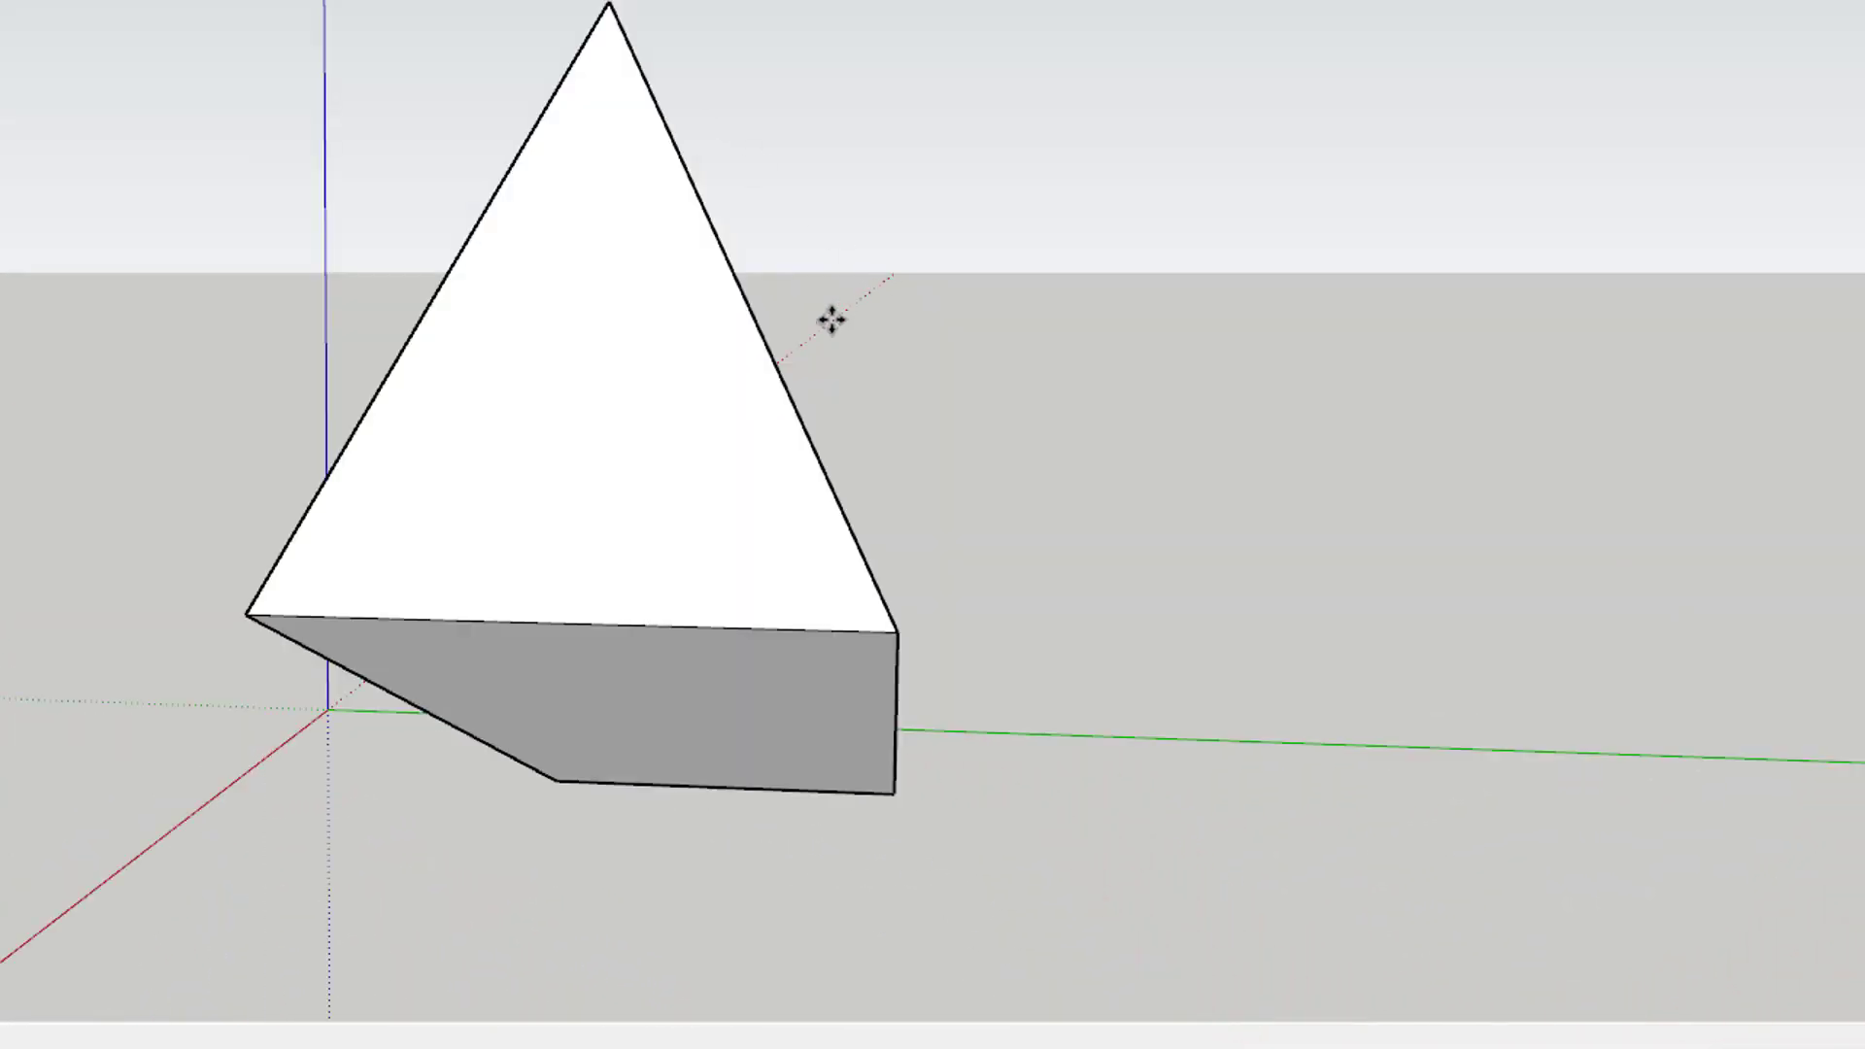
pyautogui.click(580, 392)
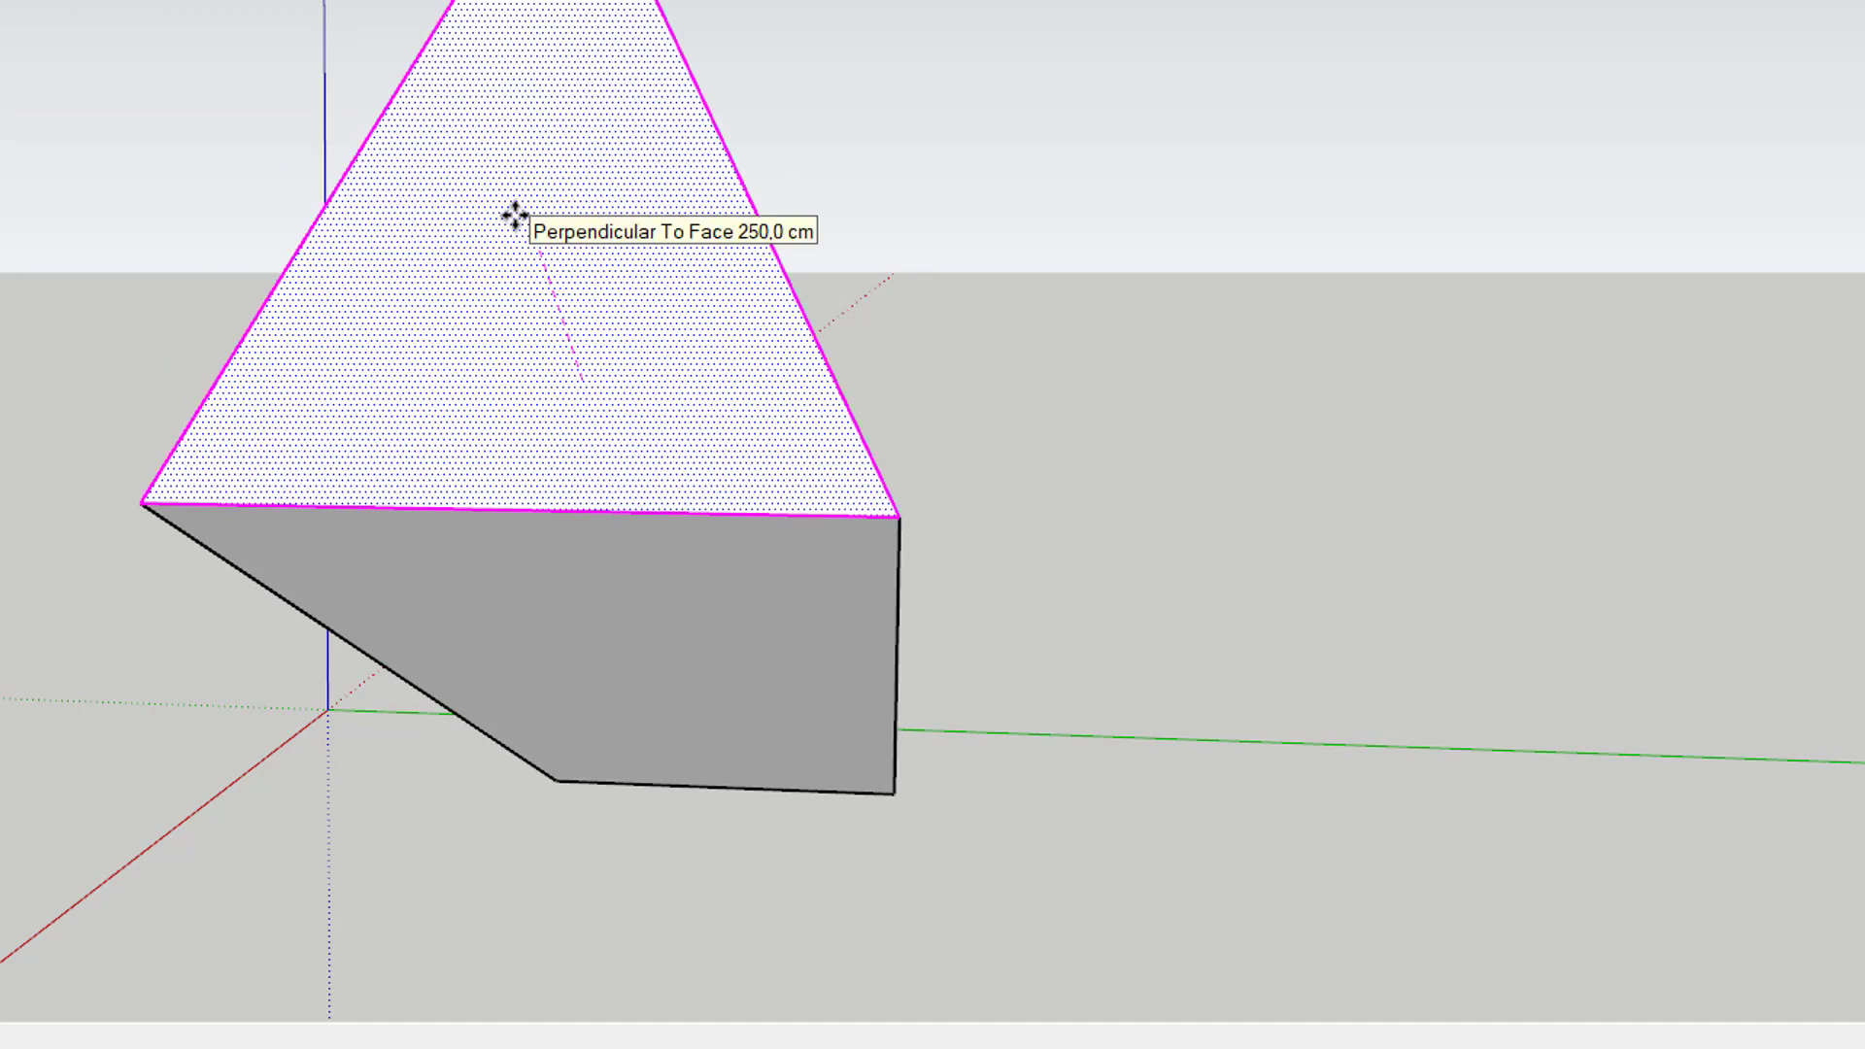
pyautogui.click(513, 206)
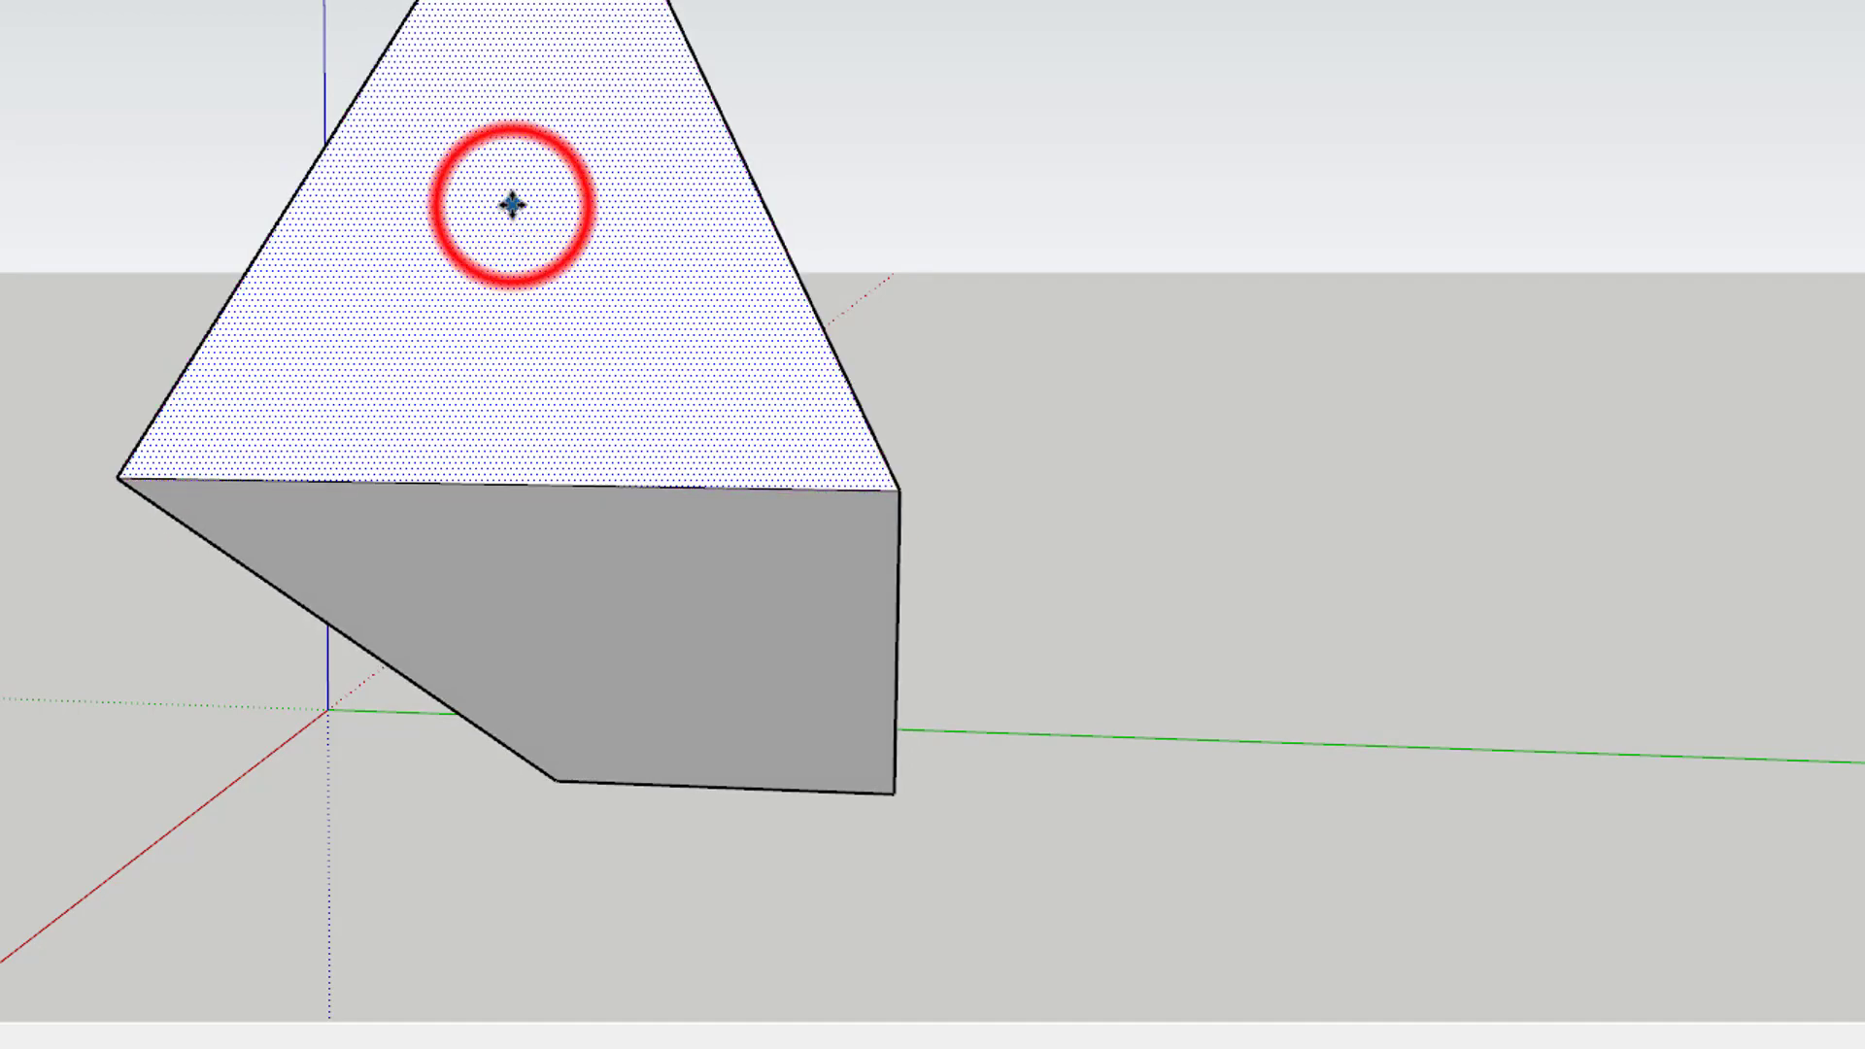
# - Move the wedge's top face to a new position, making a thin slanted form
pyautogui.moveTo(899, 279)
pyautogui.mouseDown(button='middle')
pyautogui.moveTo(116, 453)
pyautogui.moveTo(1224, 388)
pyautogui.moveTo(670, 612)
pyautogui.moveTo(963, 204)
pyautogui.moveTo(1153, 302)
pyautogui.mouseUp(button='middle')
pyautogui.scroll(-3, 1186, 541)
pyautogui.moveTo(1186, 541)
pyautogui.mouseDown(button='middle')
pyautogui.moveTo(1157, 396)
pyautogui.moveTo(1361, 616)
pyautogui.moveTo(1479, 929)
pyautogui.mouseUp(button='middle')
pyautogui.click(1122, 279)
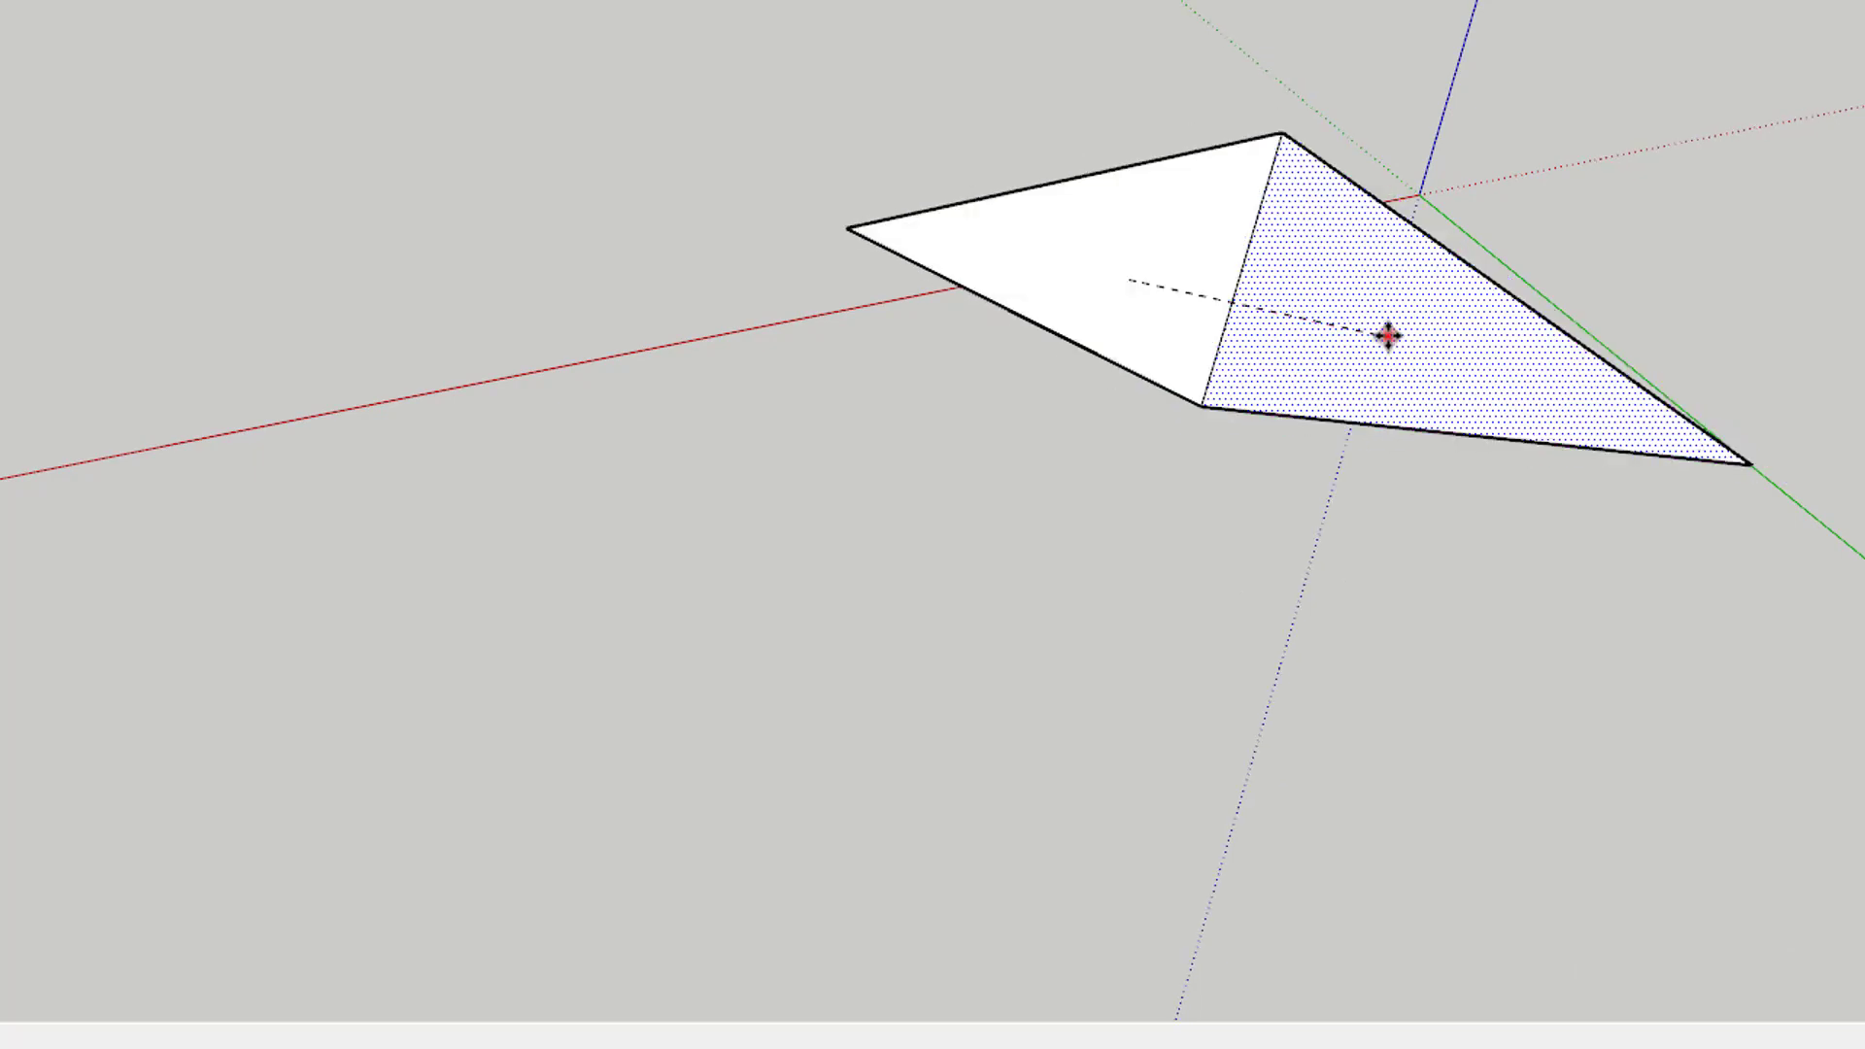
pyautogui.click(1387, 335)
pyautogui.moveTo(1461, 237)
pyautogui.mouseDown(button='middle')
pyautogui.moveTo(802, 463)
pyautogui.moveTo(1186, 325)
pyautogui.mouseUp(button='middle')
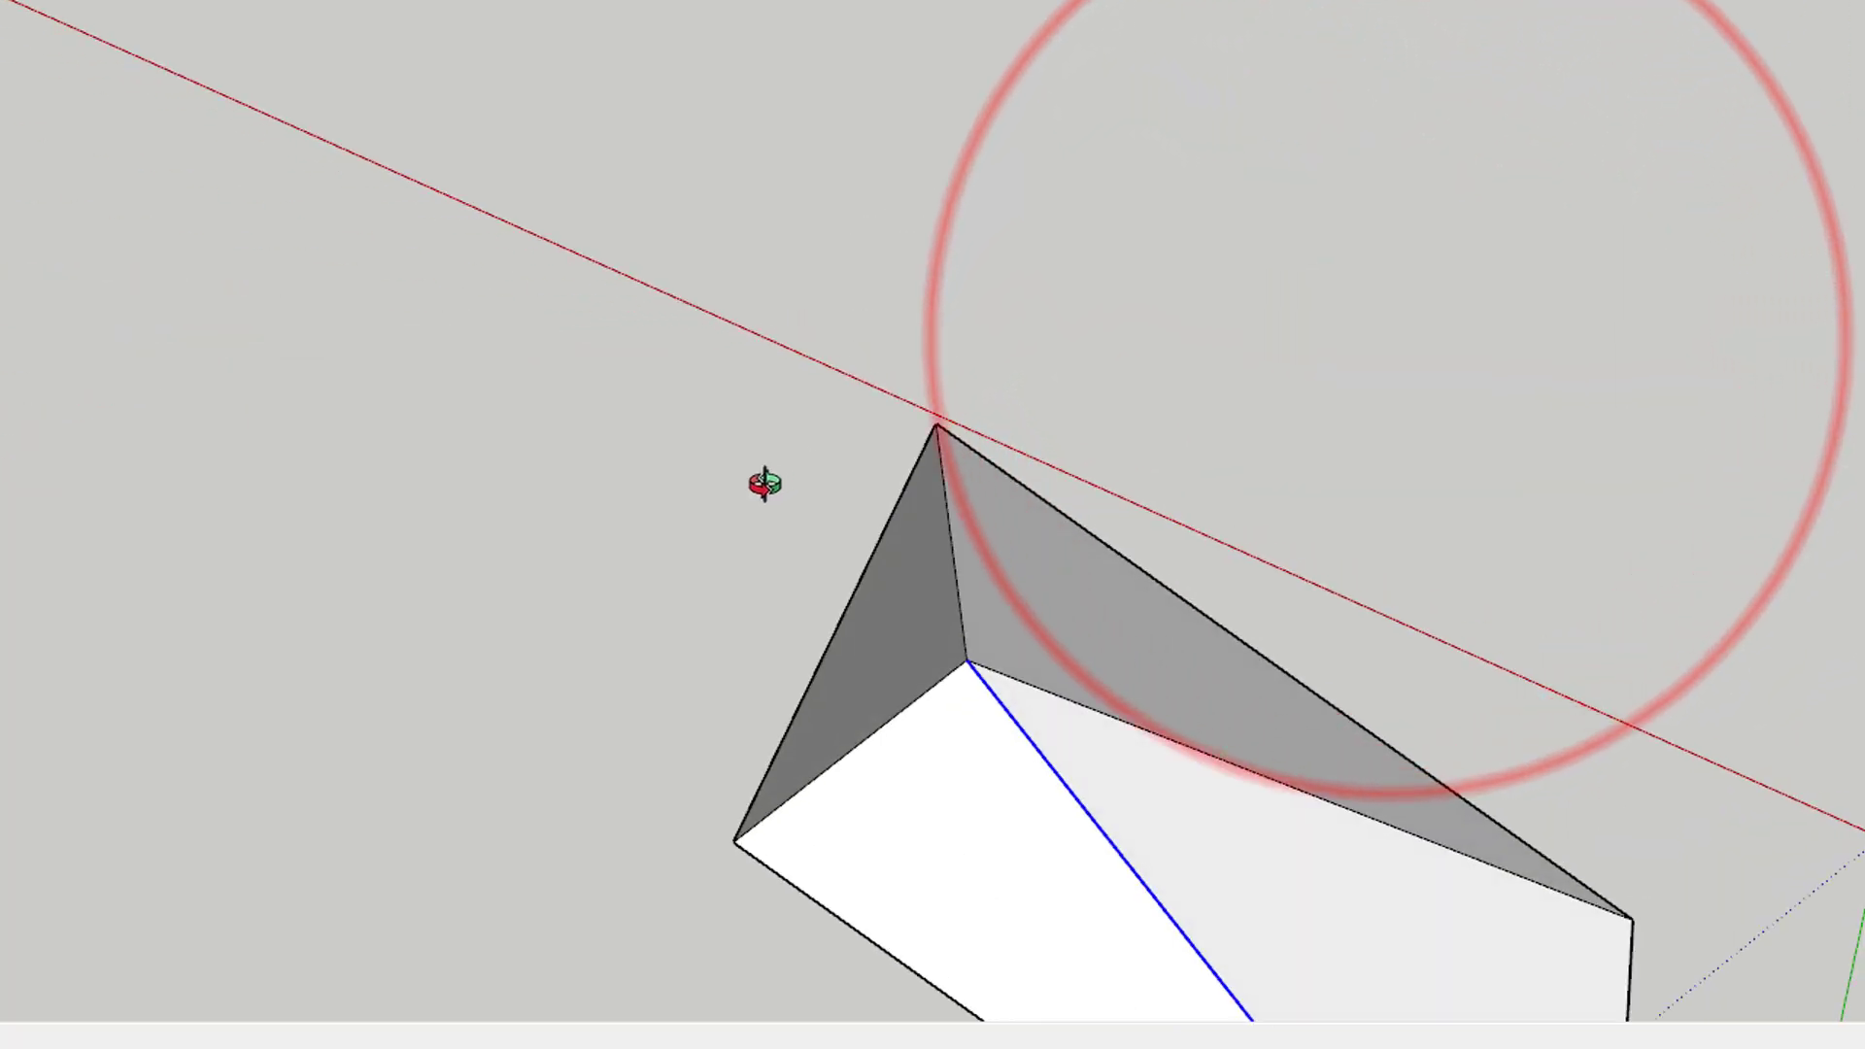
pyautogui.scroll(-3, 1139, 484)
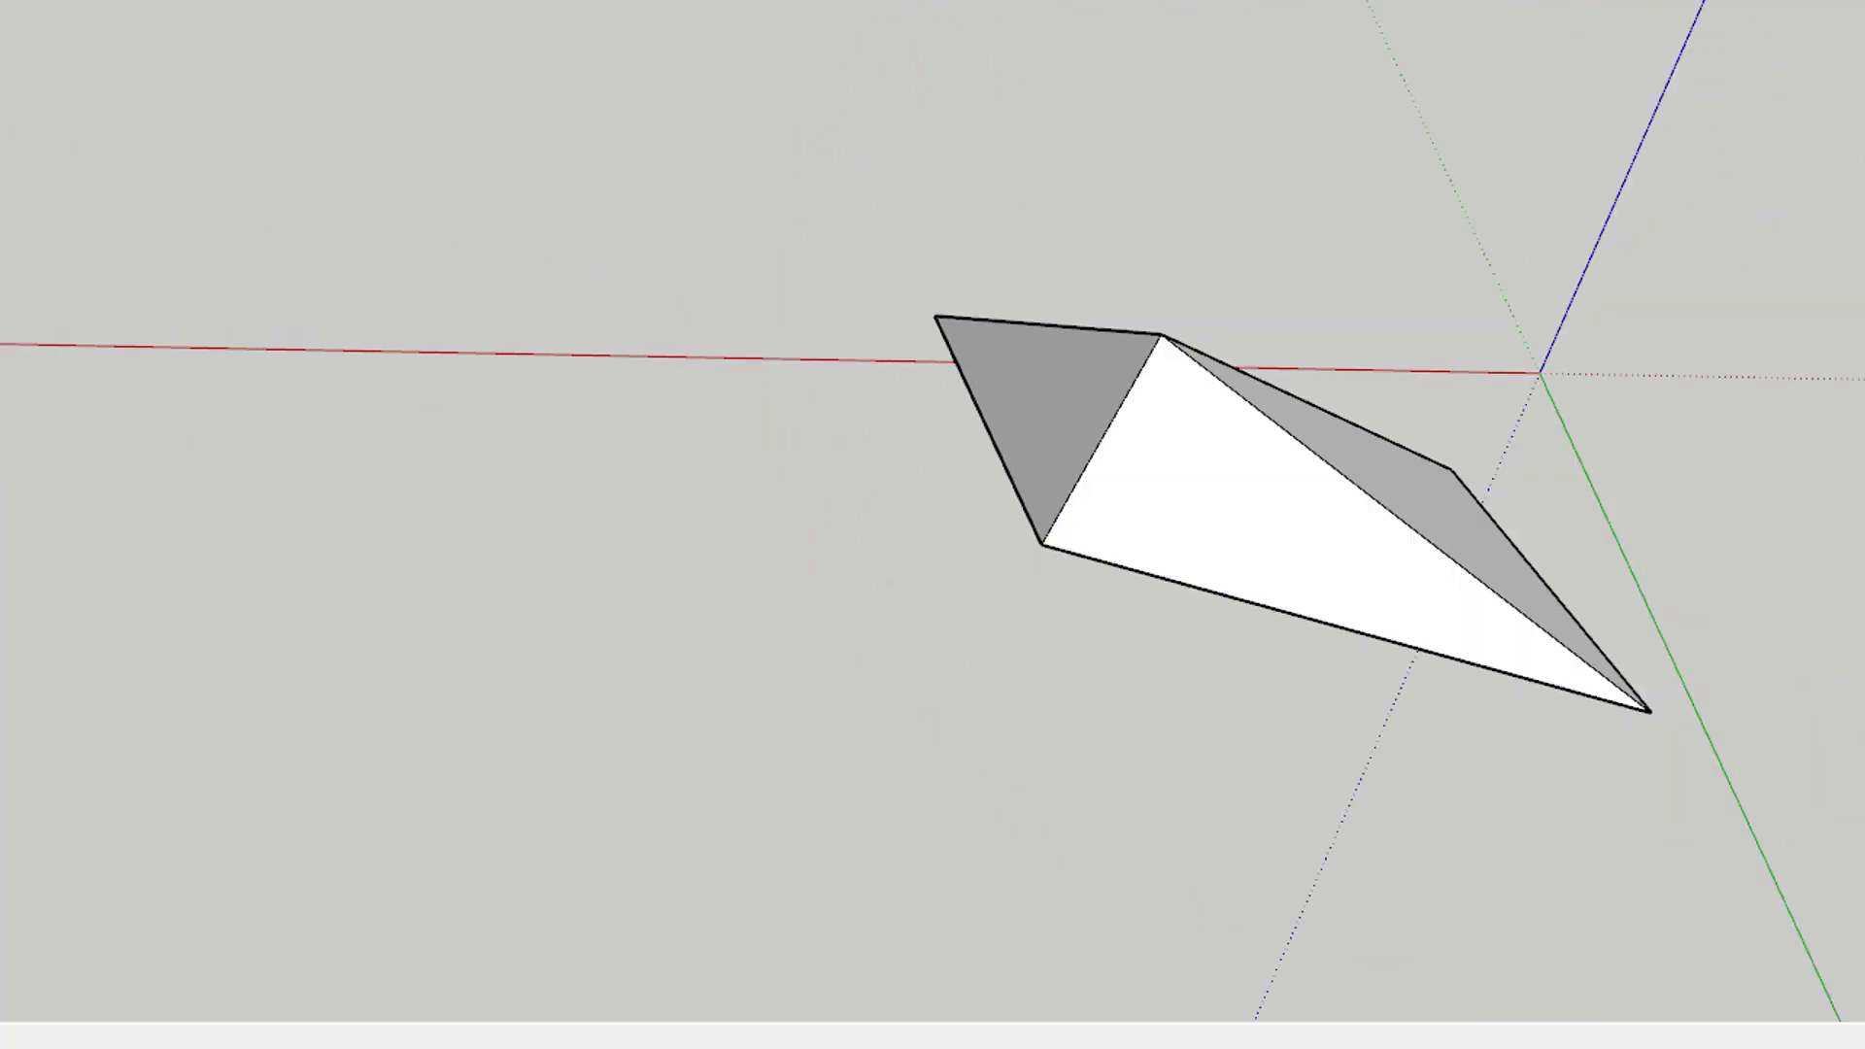